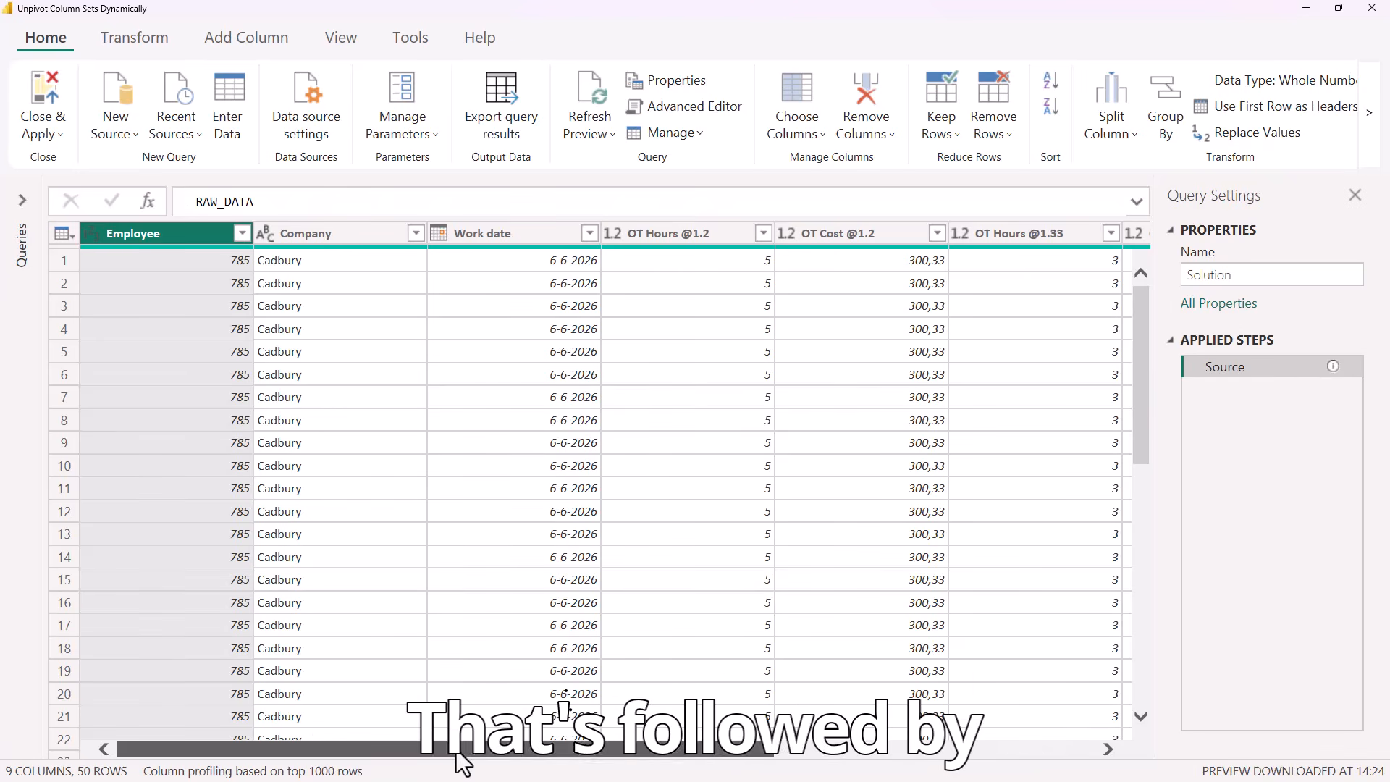
- In the query's M code, define OTcols under the PREP comment as Table.ColumnNames(Source)
left_click_drag(459, 752, 778, 752)
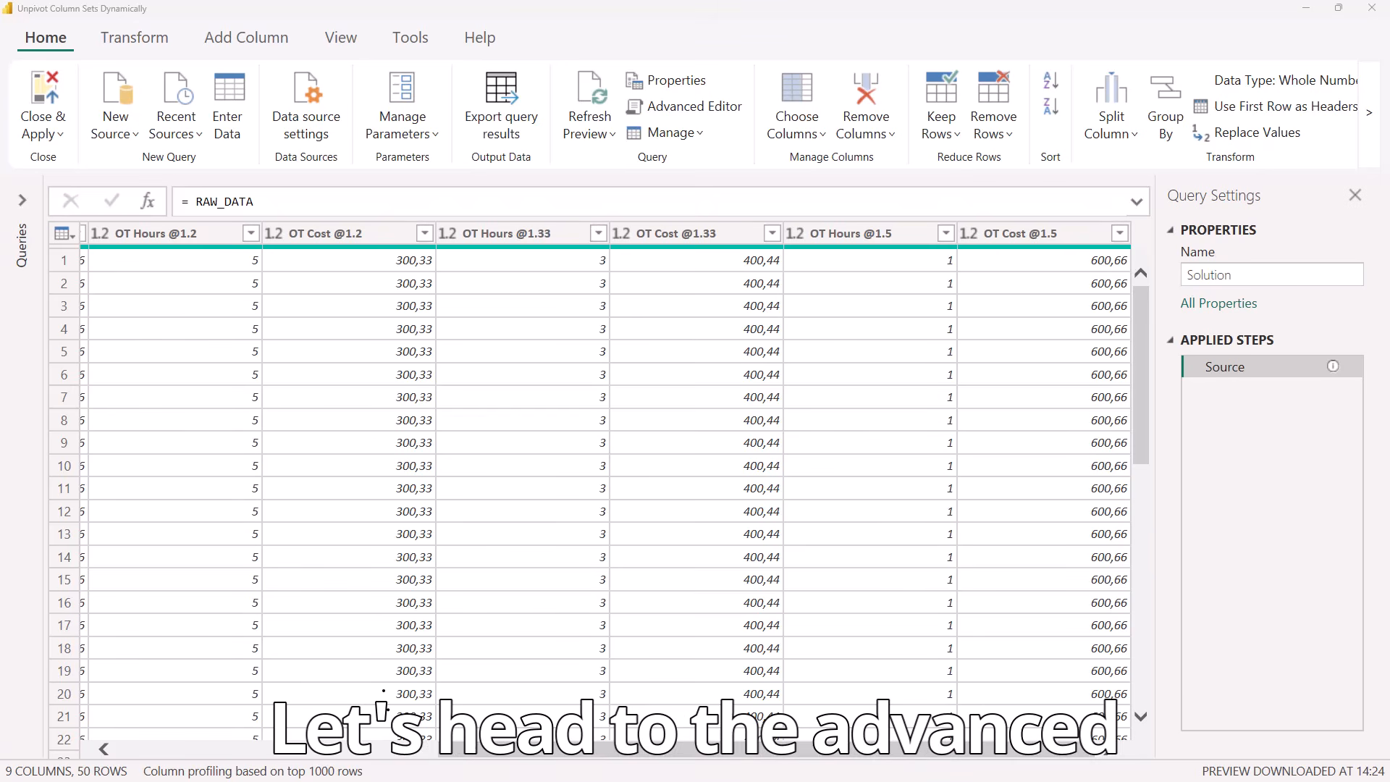
left_click(685, 110)
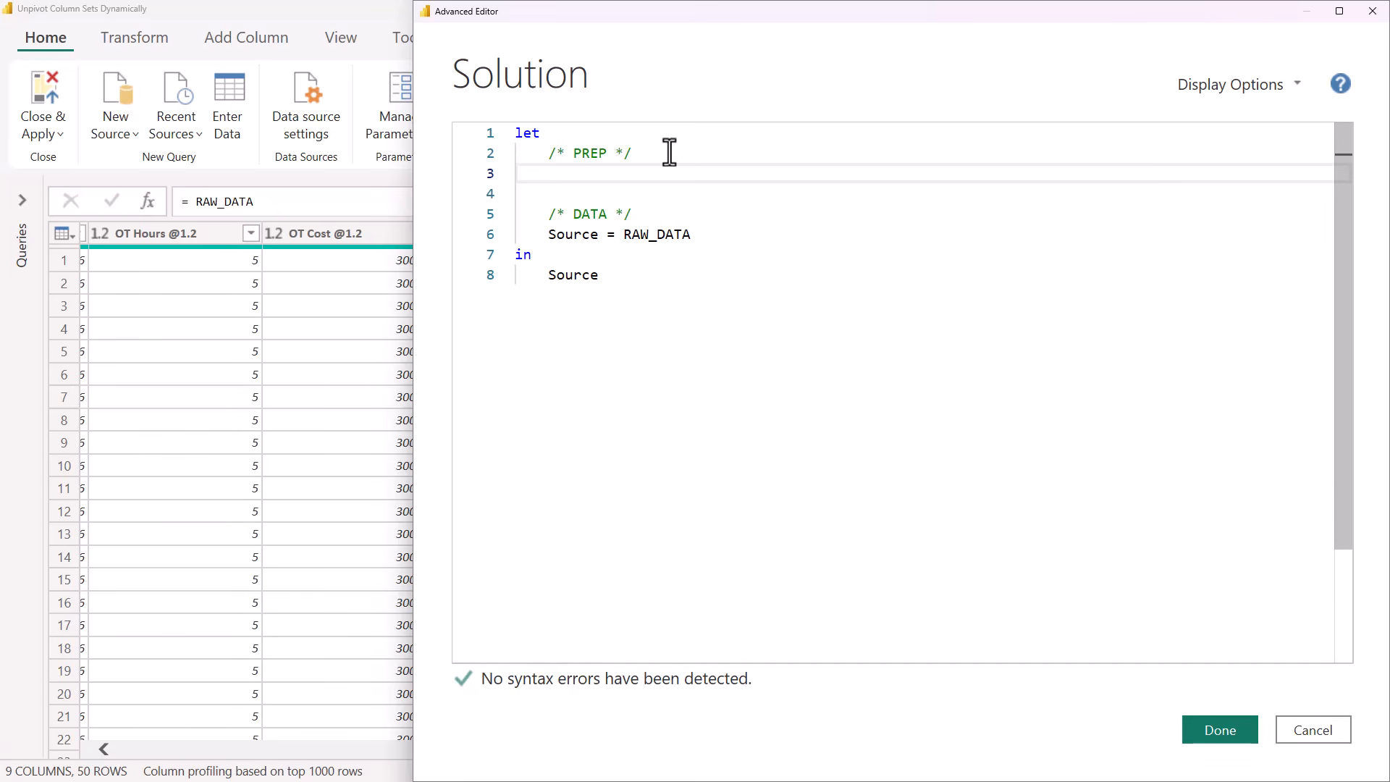
type("OTcol")
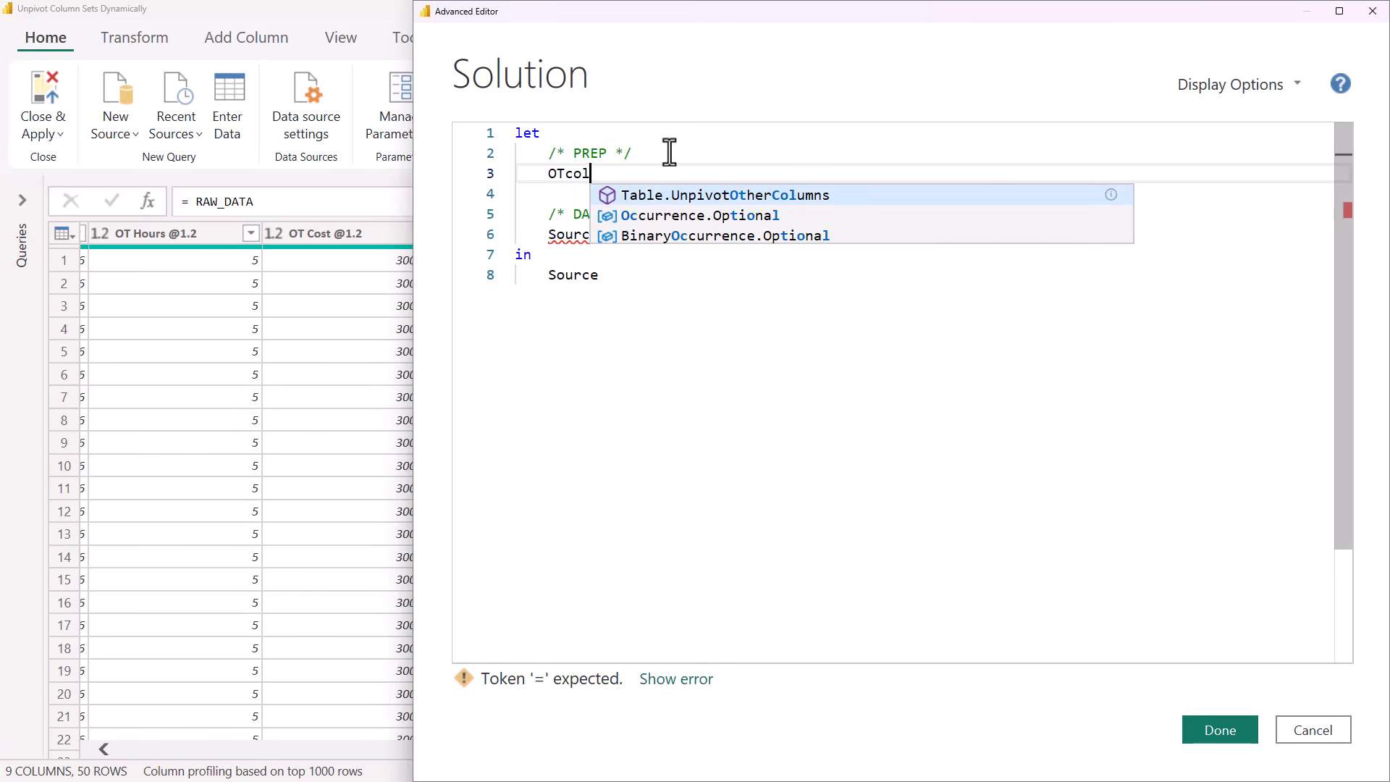
type("s = t")
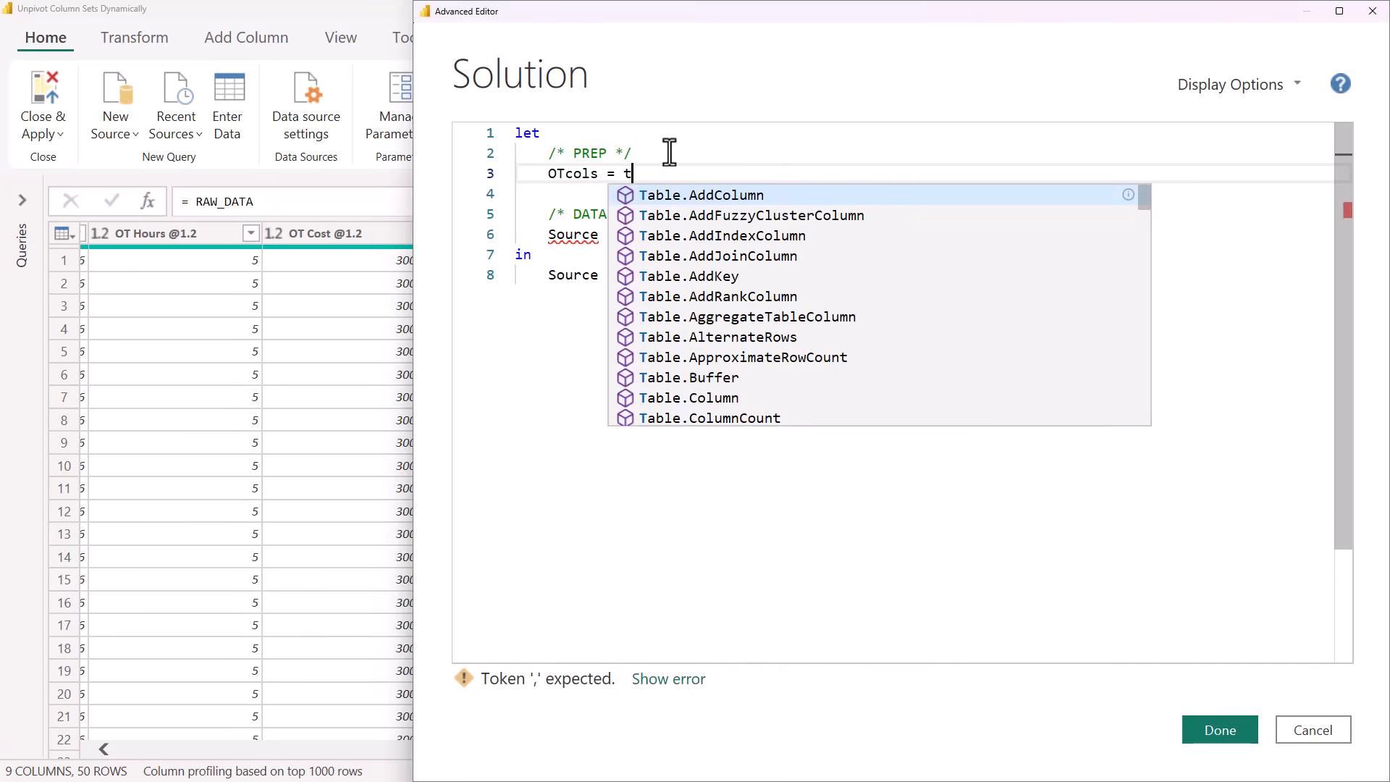
type("cna")
key("Tab")
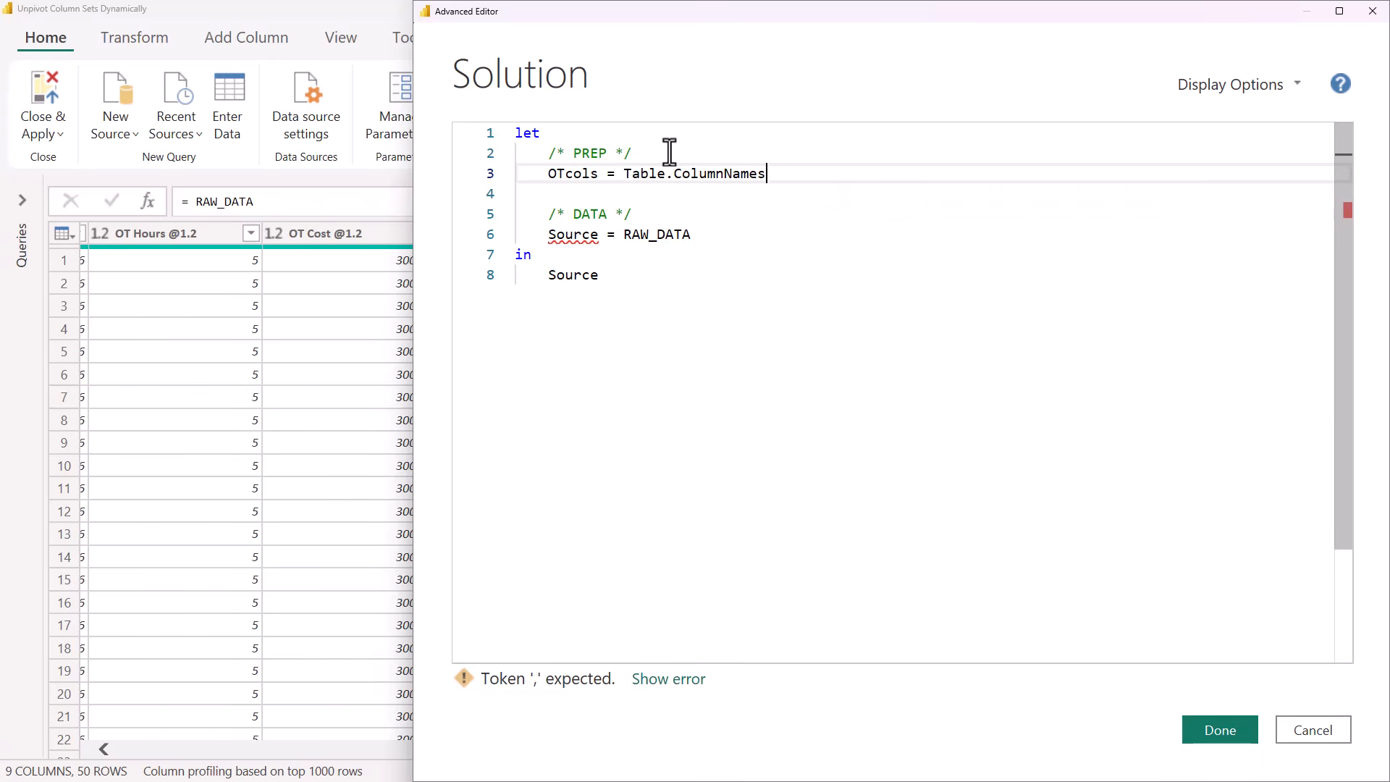
type("(Source")
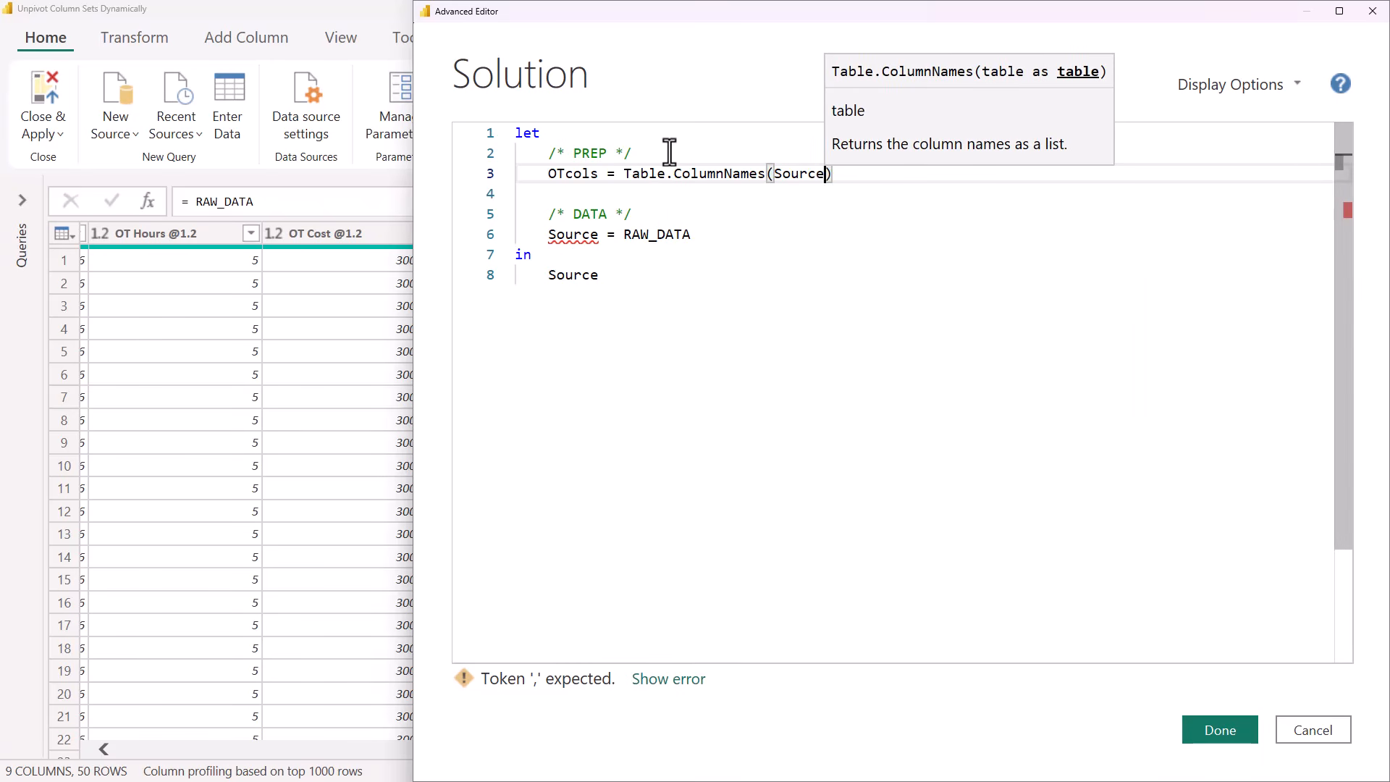
type(")")
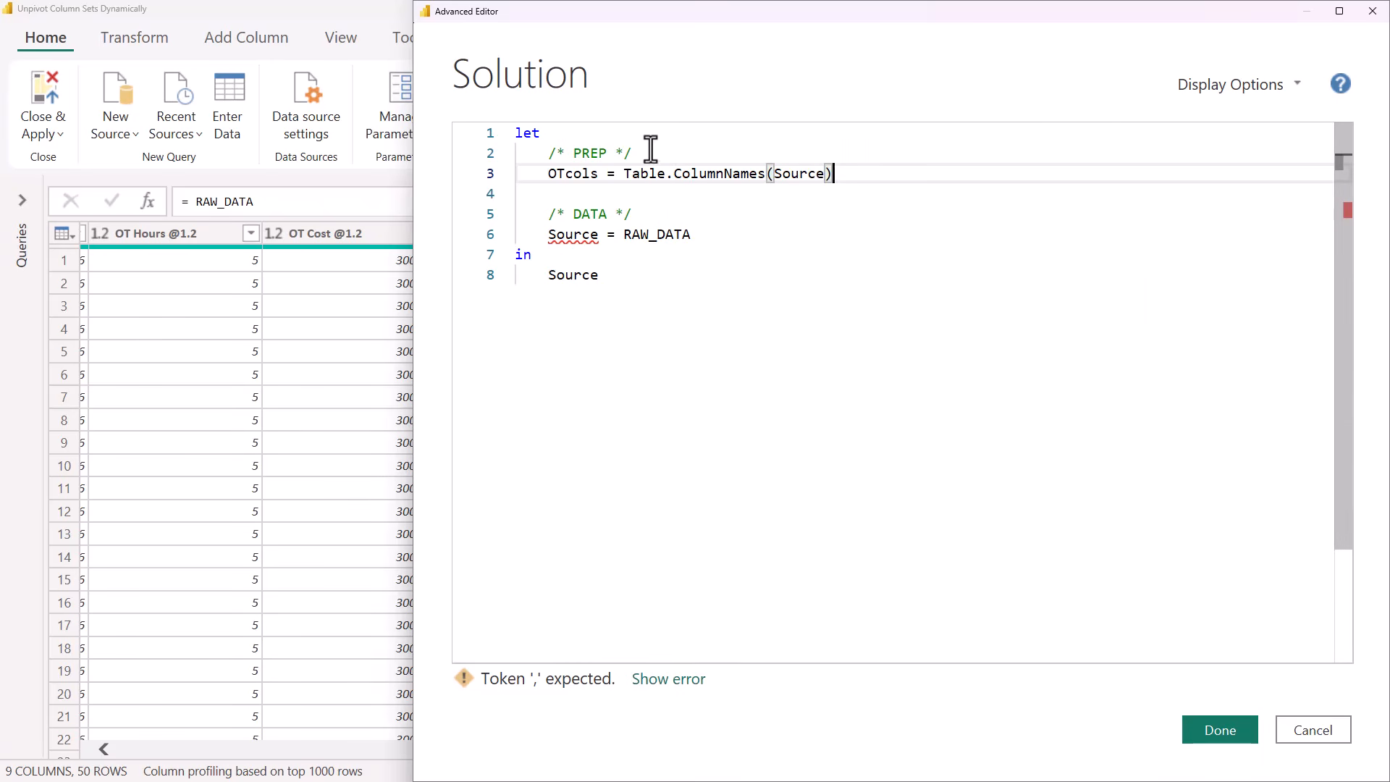
type(",")
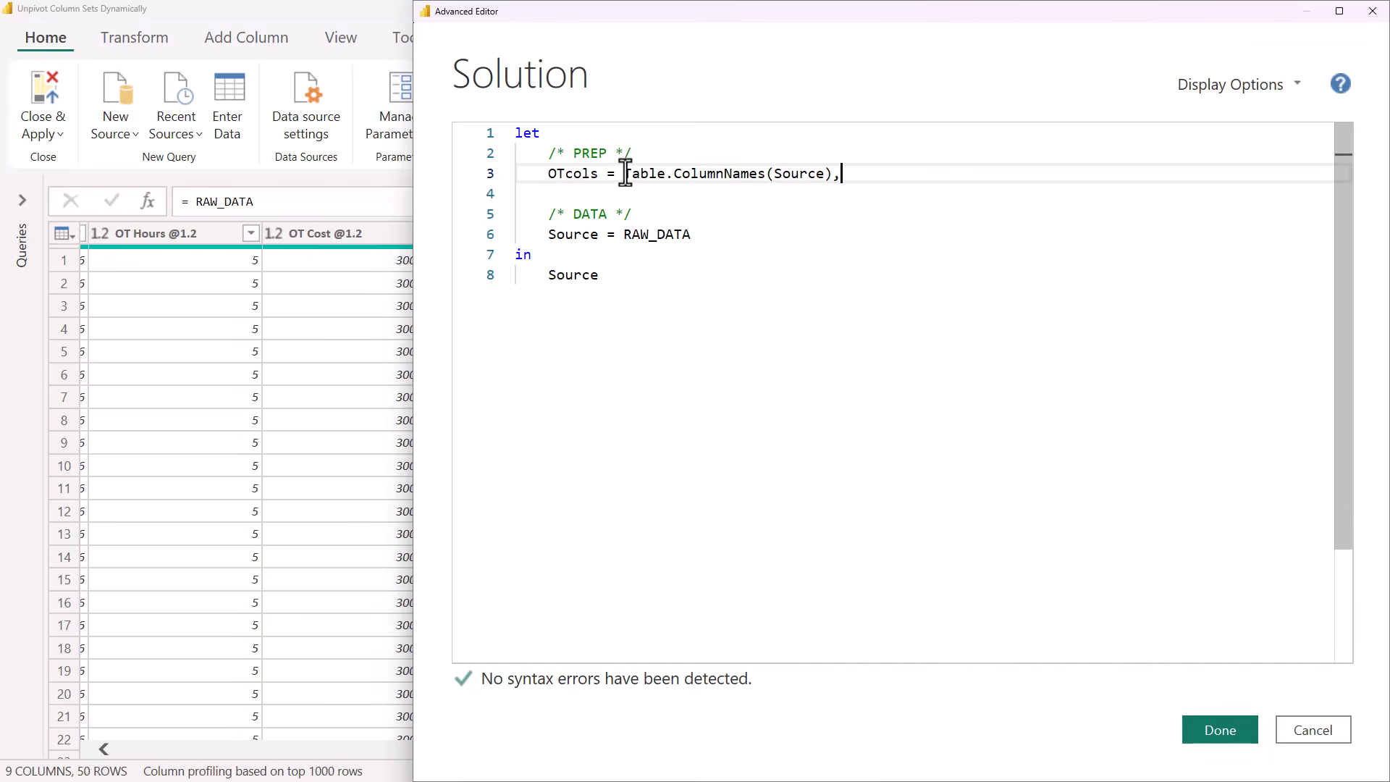
- Wrap the OTcols expression in List.Select with the condition each Text.StartsWith(_, "OT") and apply the code
key("Left")
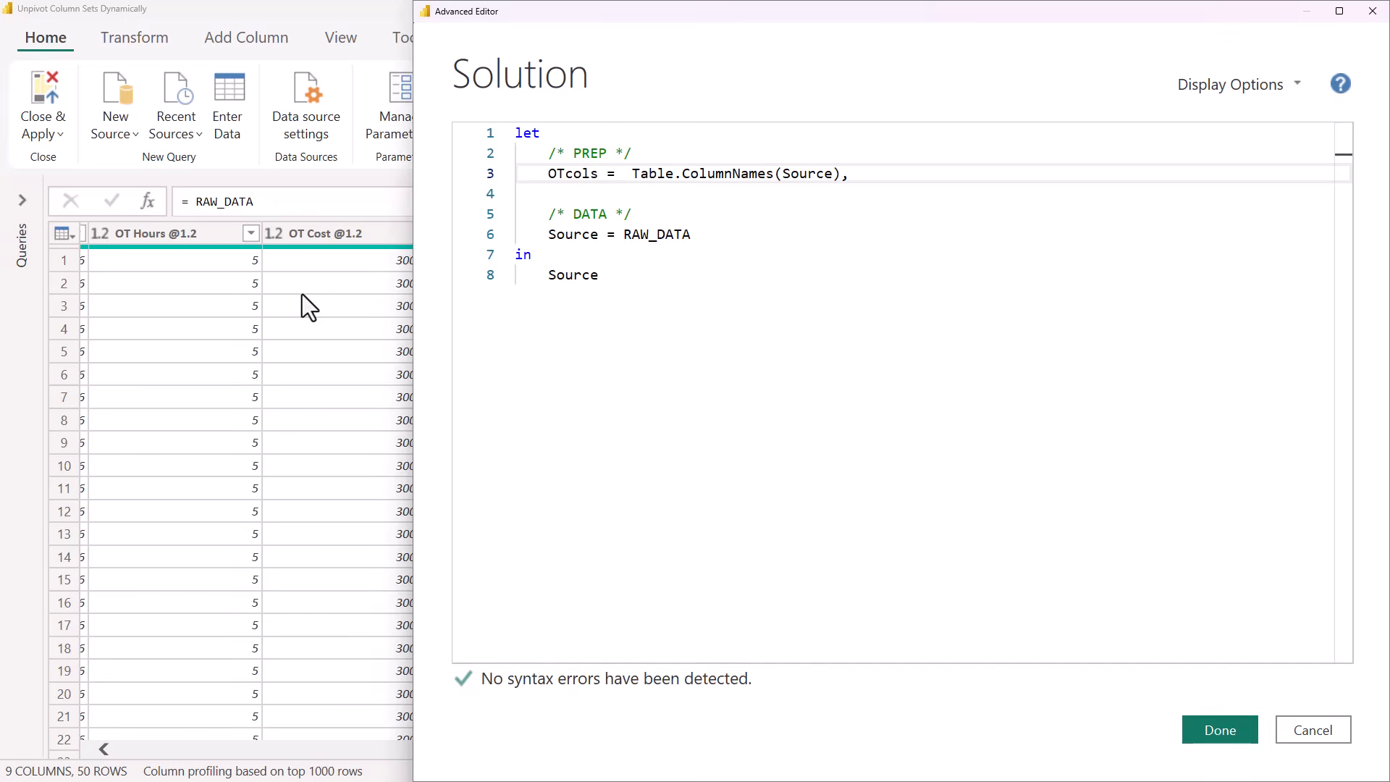
type("lse")
key("Tab")
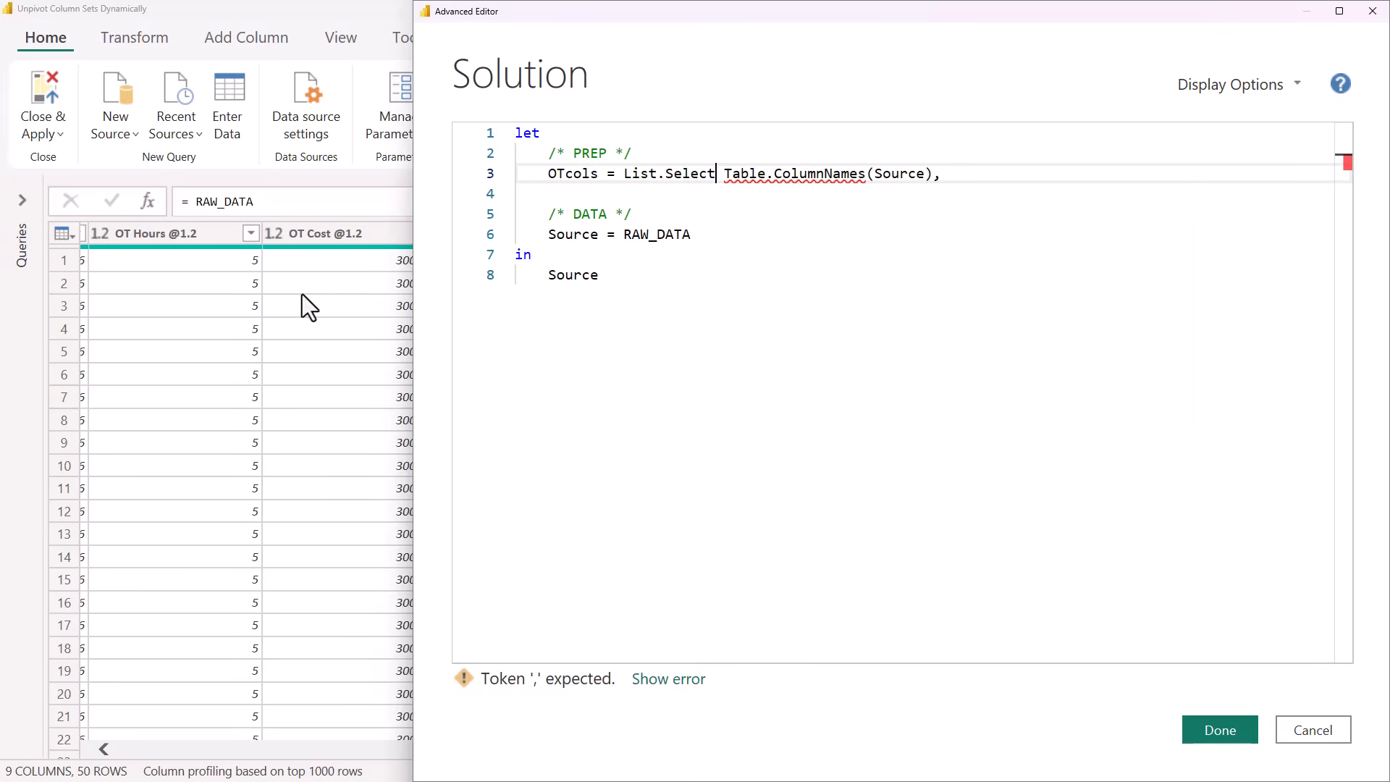
type("(")
key("End")
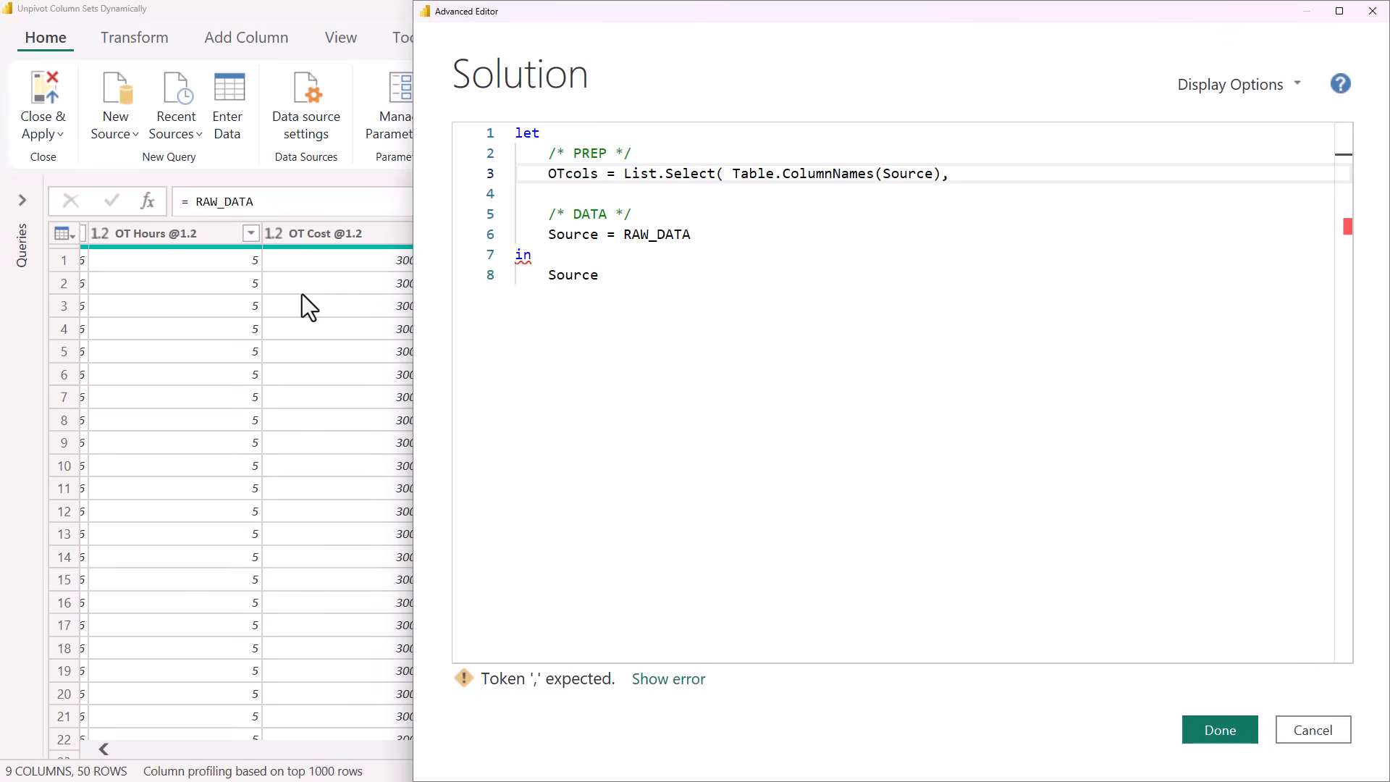
type("each tst")
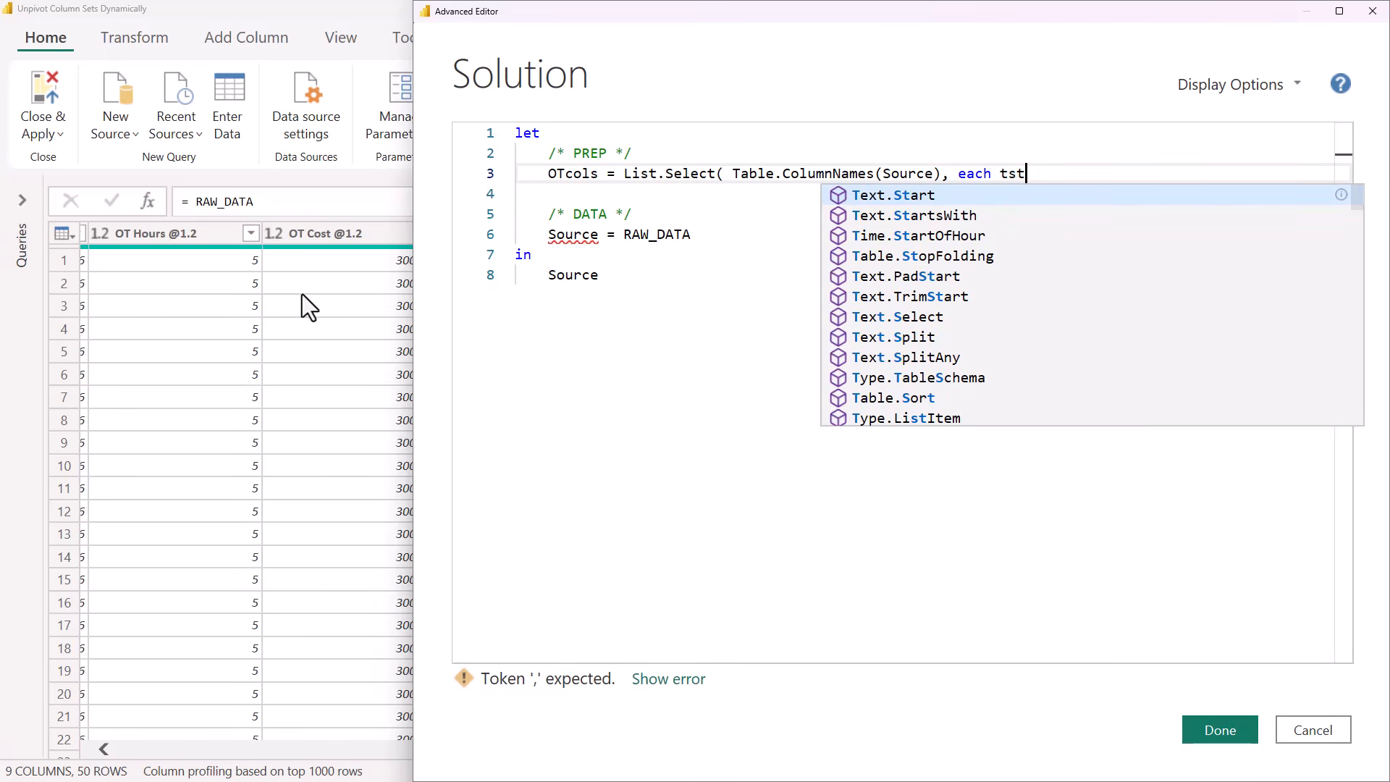
key("Down")
key("Tab")
type("(_")
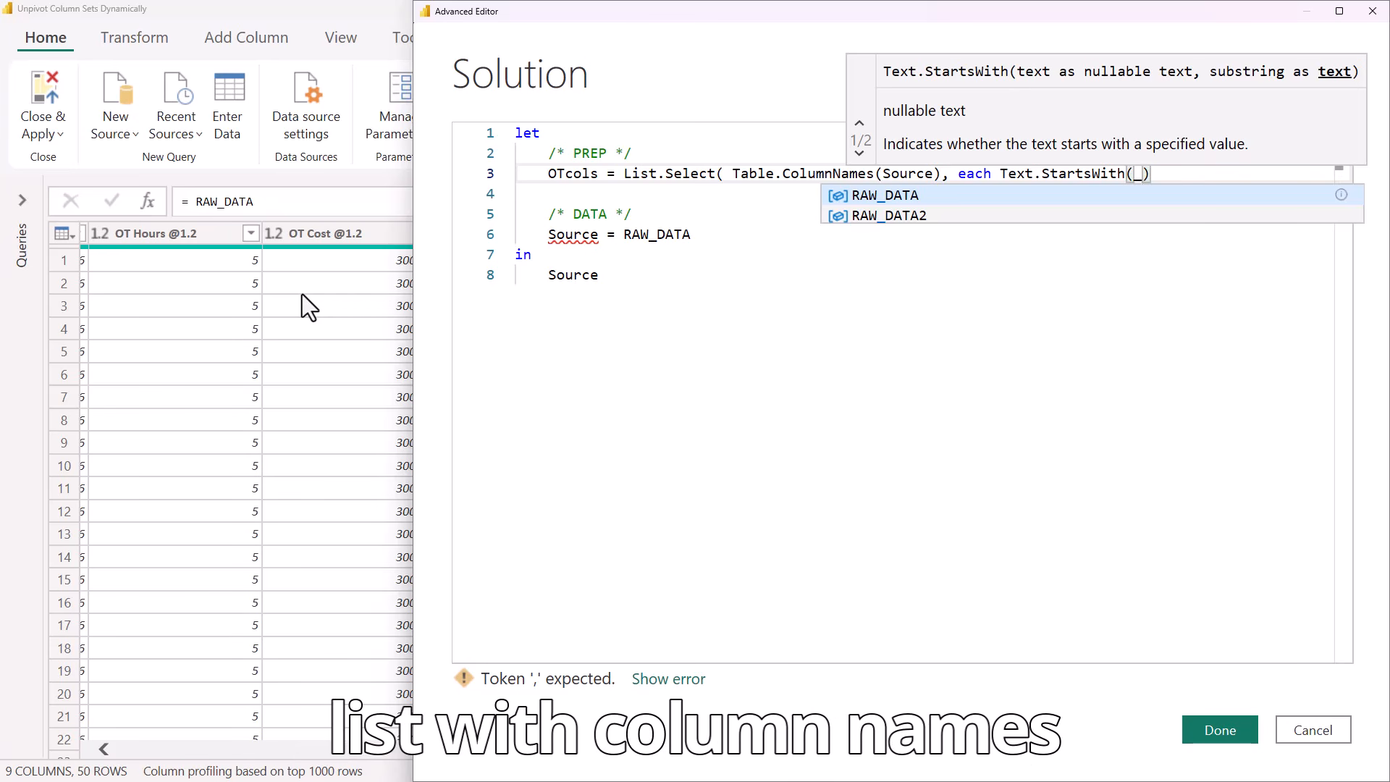
type(", \"")
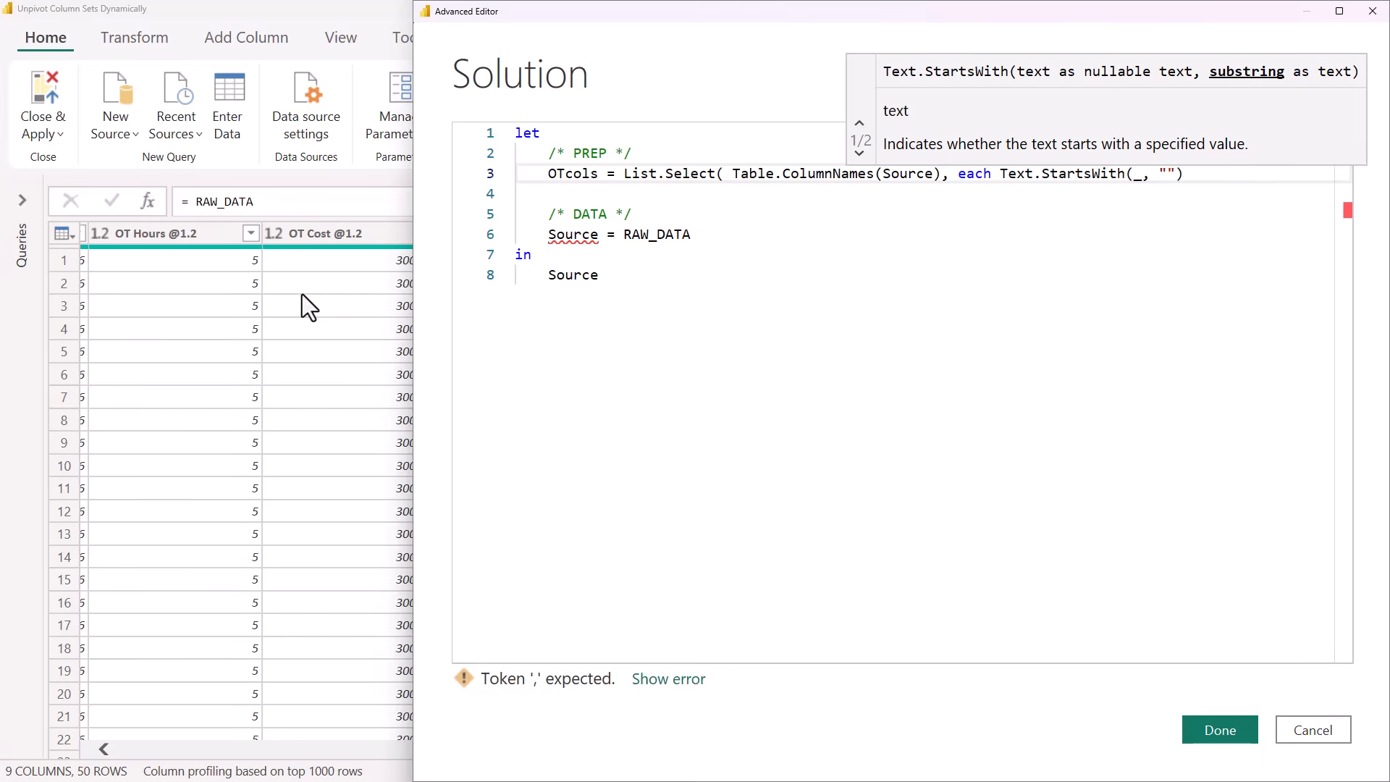
type("OT\")),")
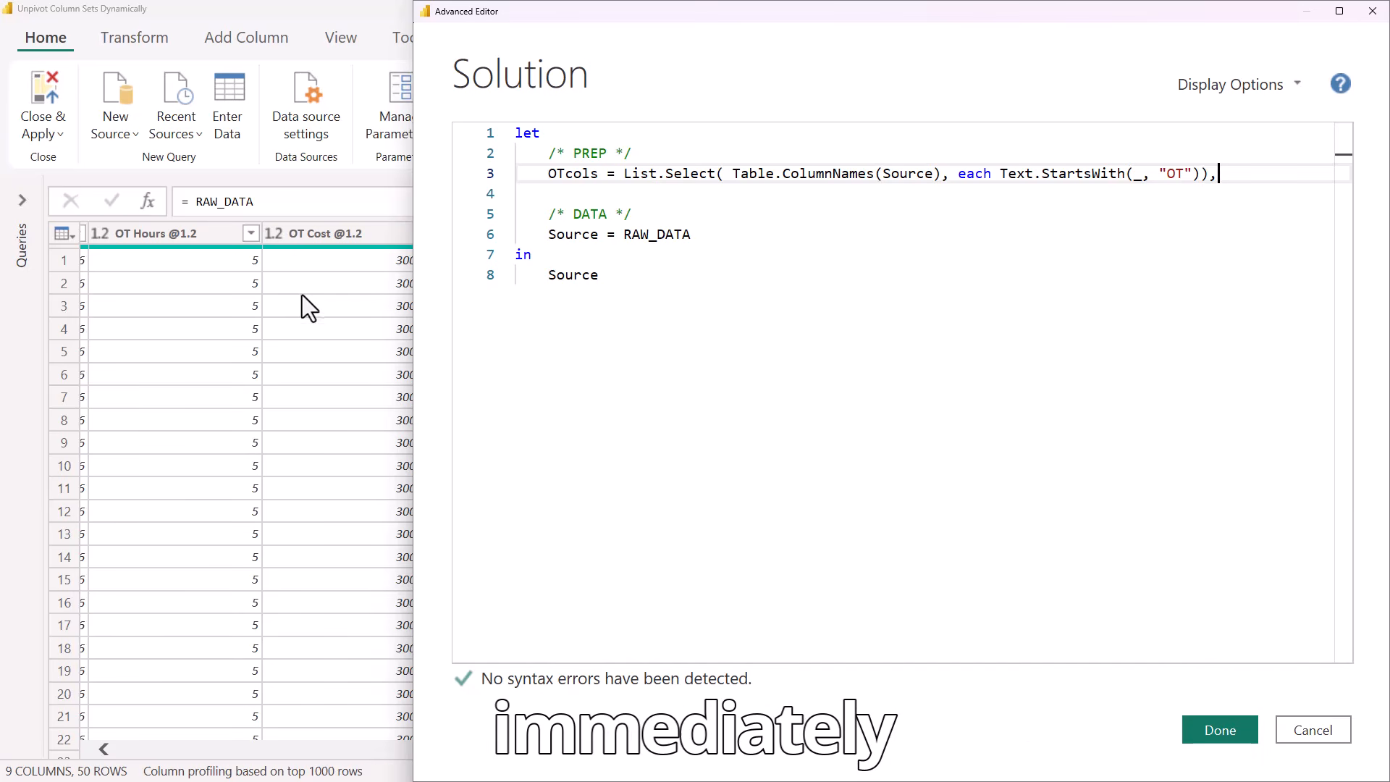
left_click(1219, 730)
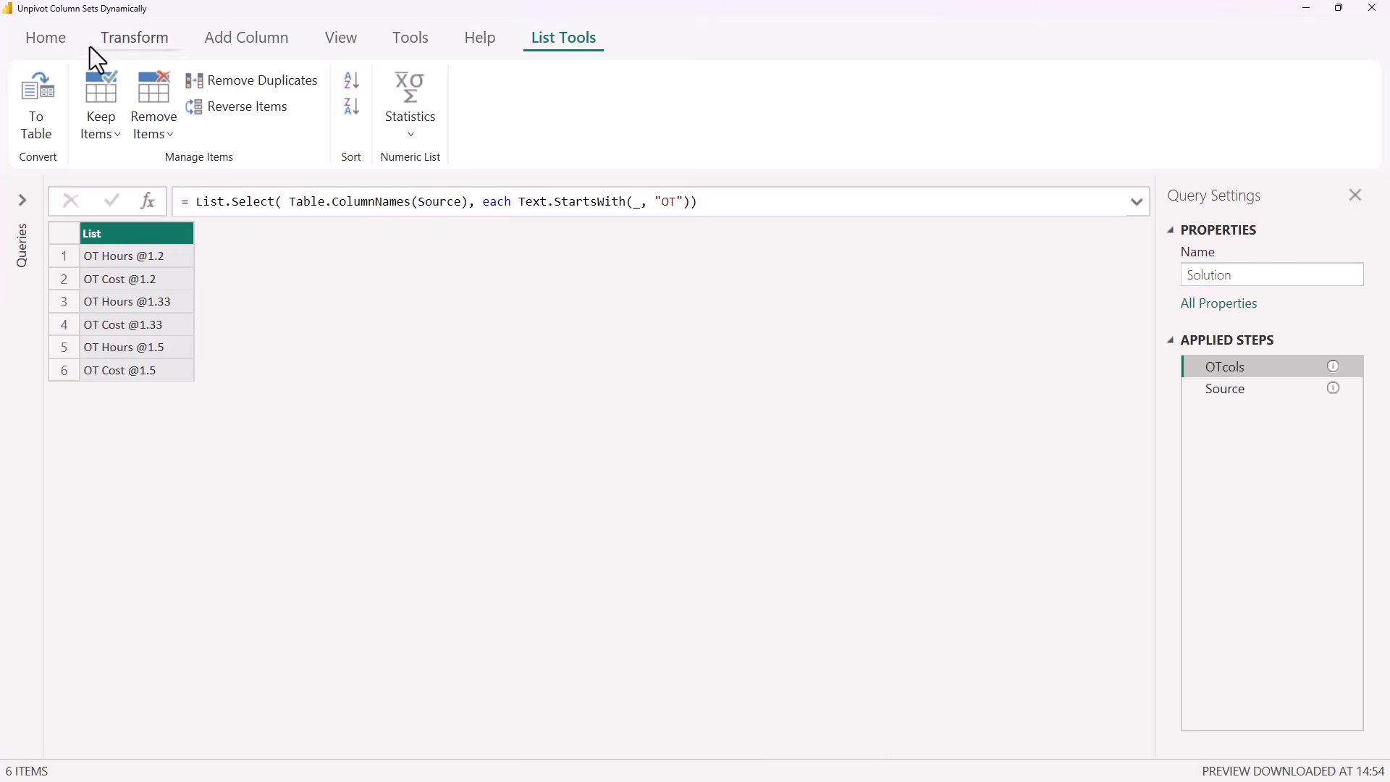
- Add a colSets definition below OTcols in the query code as List.Split(OTcols, 2) and apply it
left_click(58, 41)
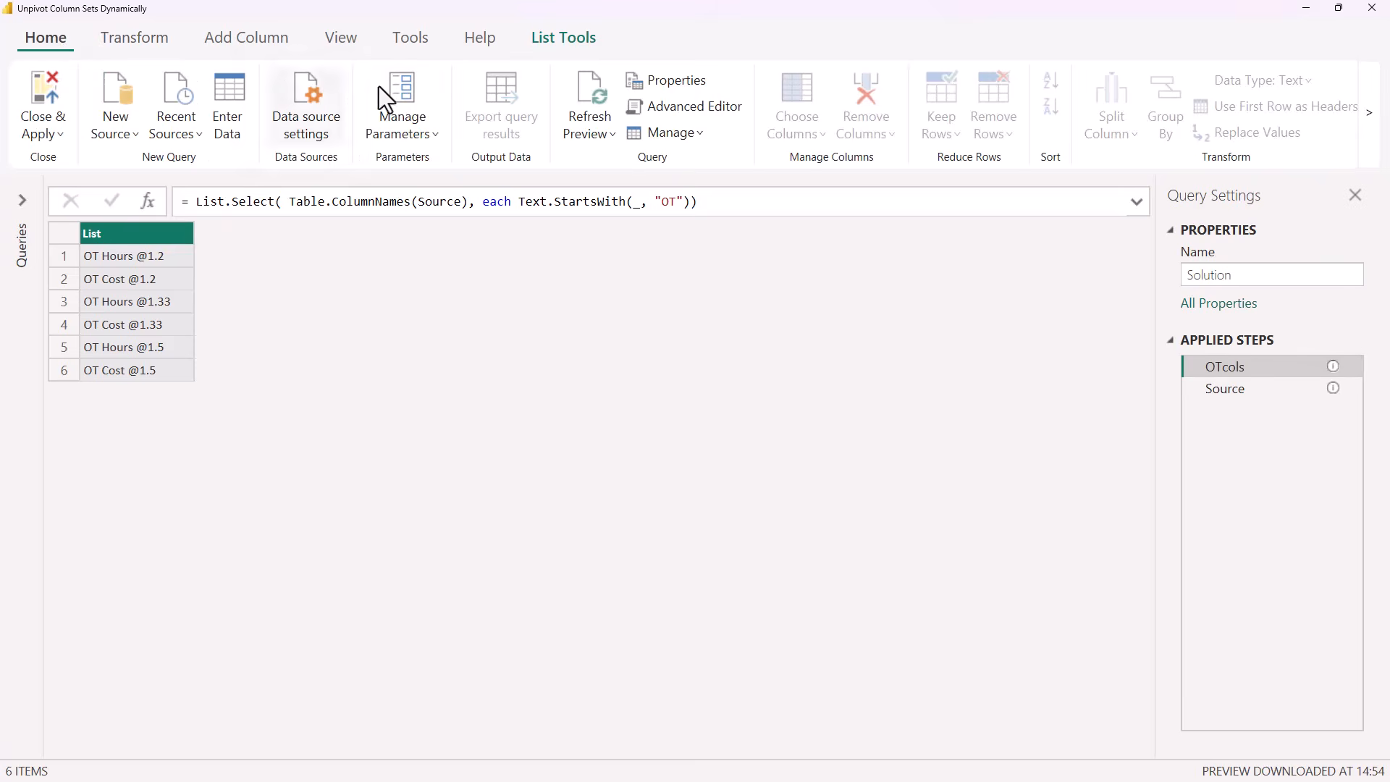
left_click(663, 110)
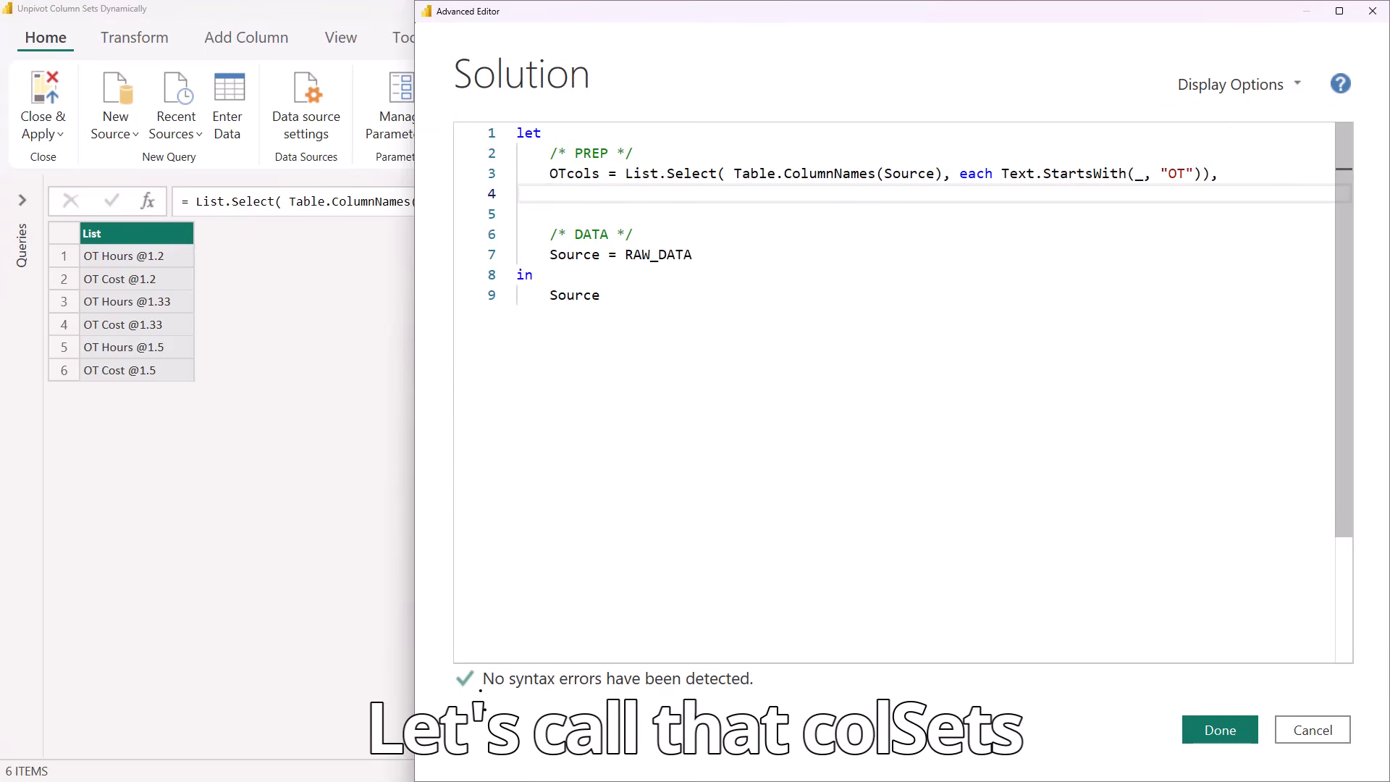
type("colS")
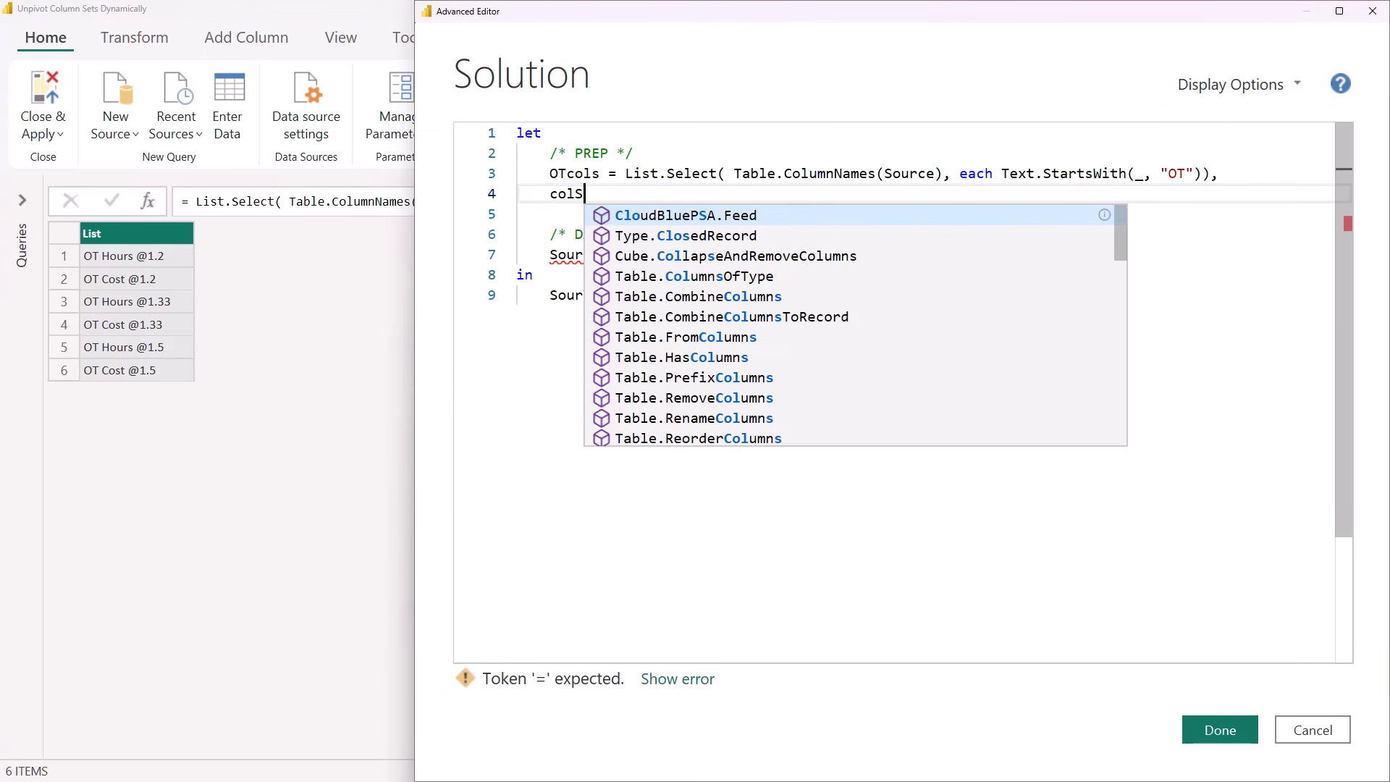
type("ets = ")
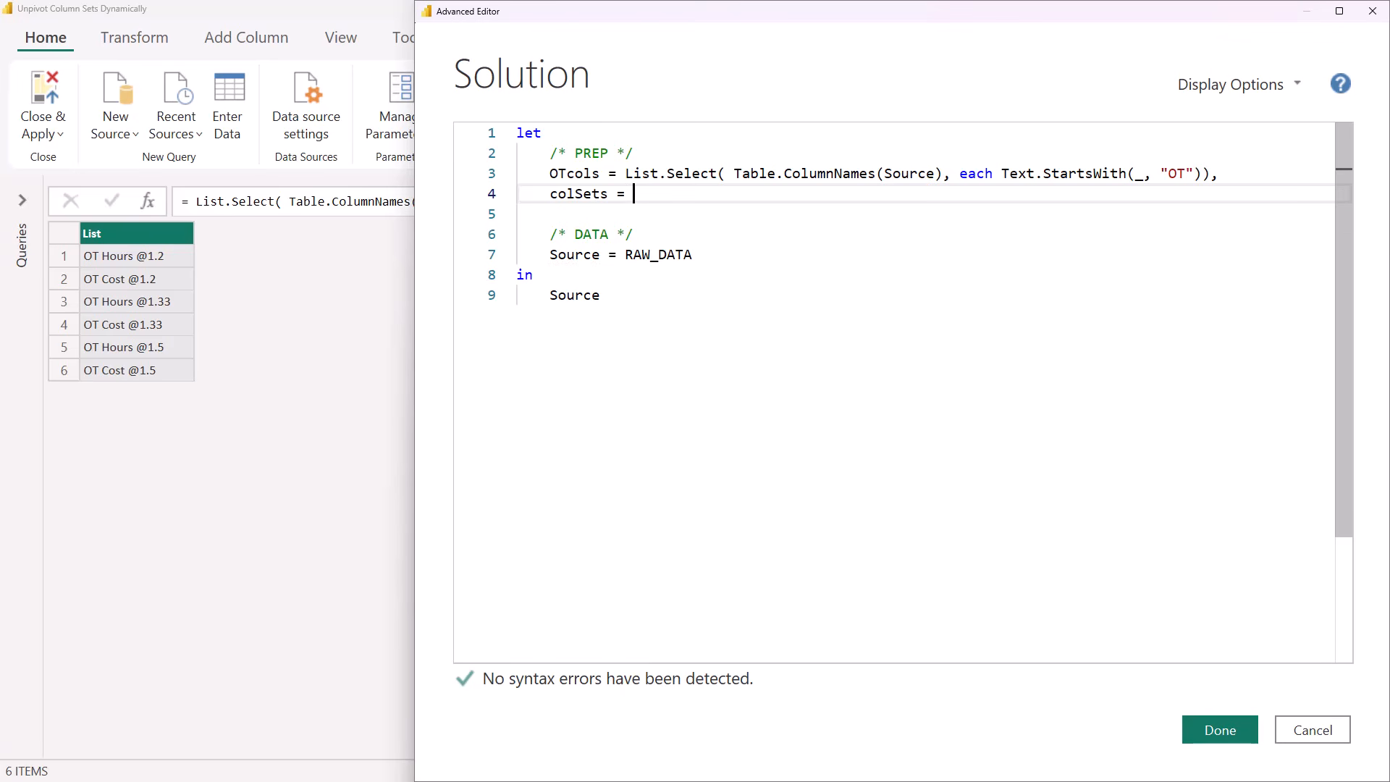
type("lsp")
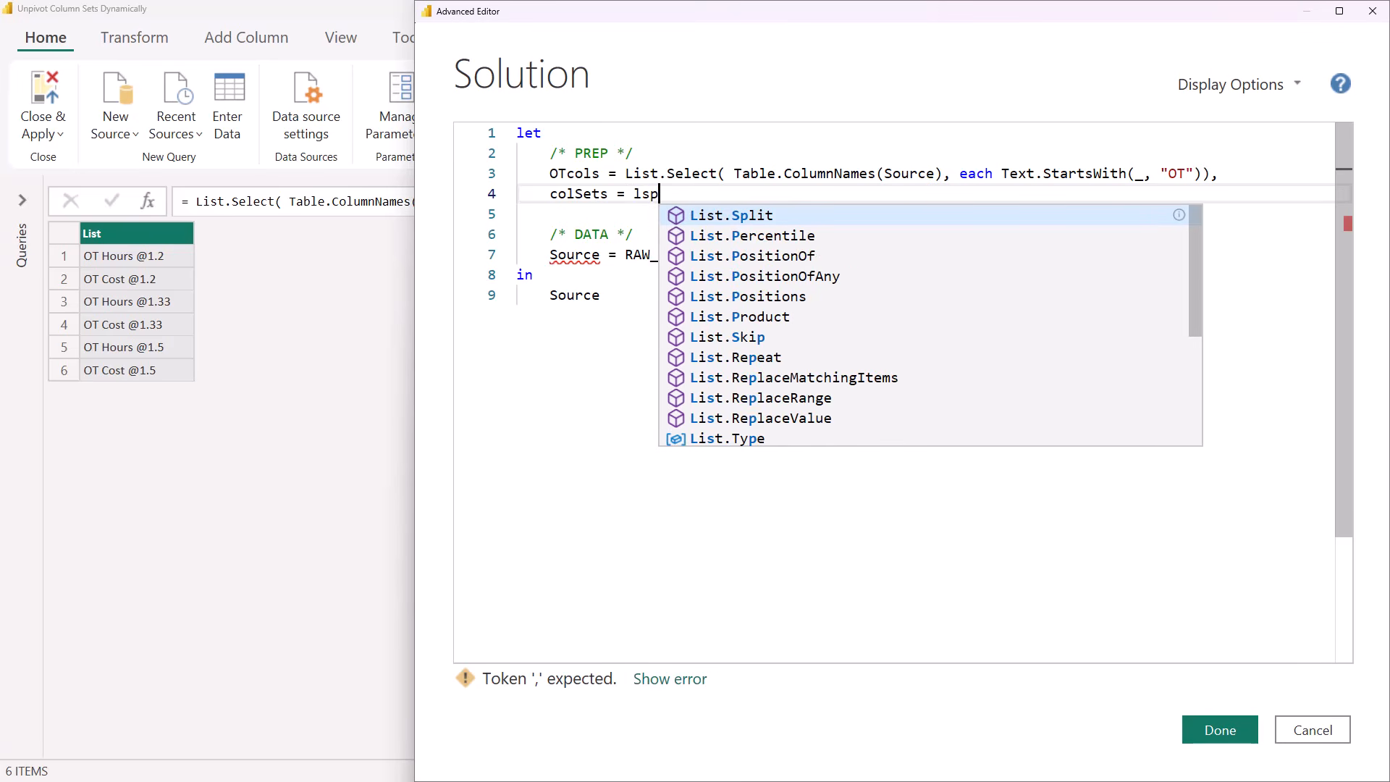
key("Tab")
type("(")
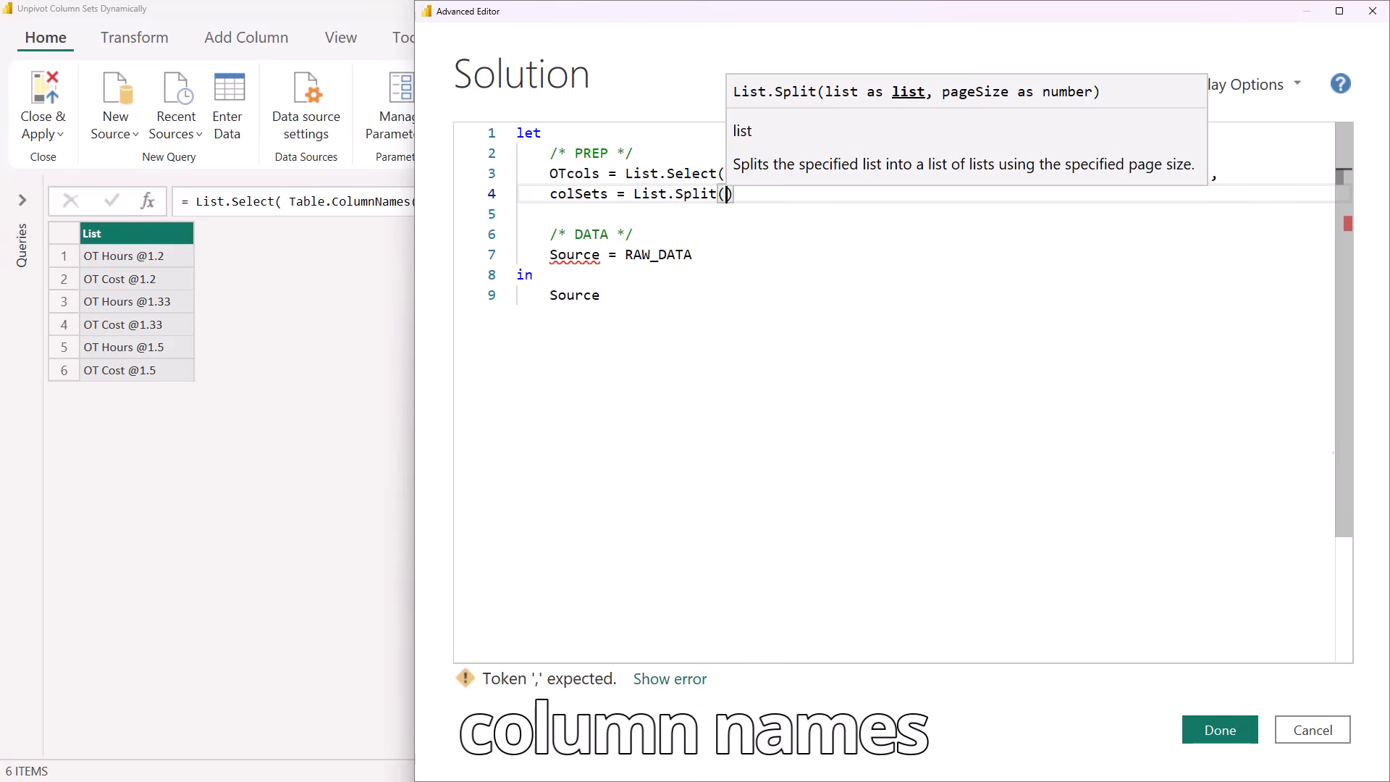
type("otc")
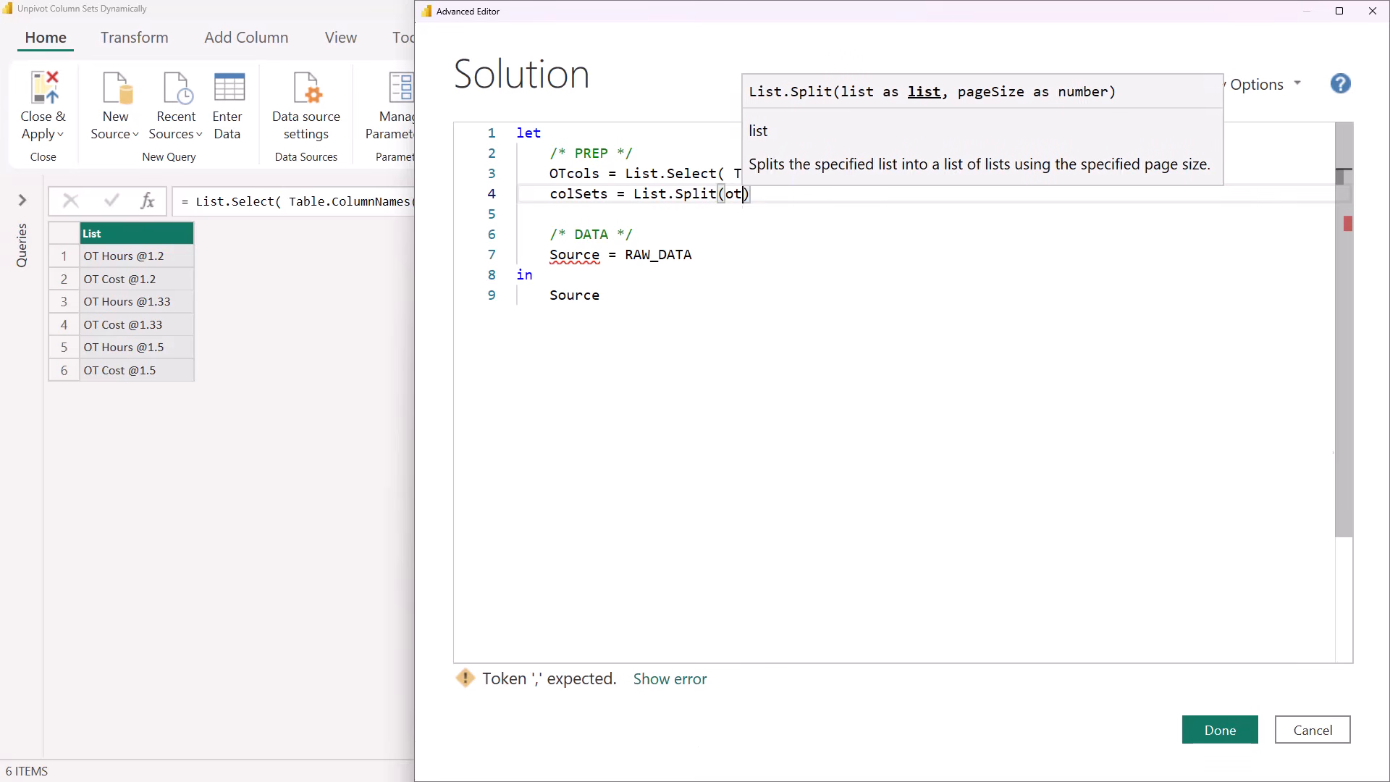
key("Tab")
type(", ")
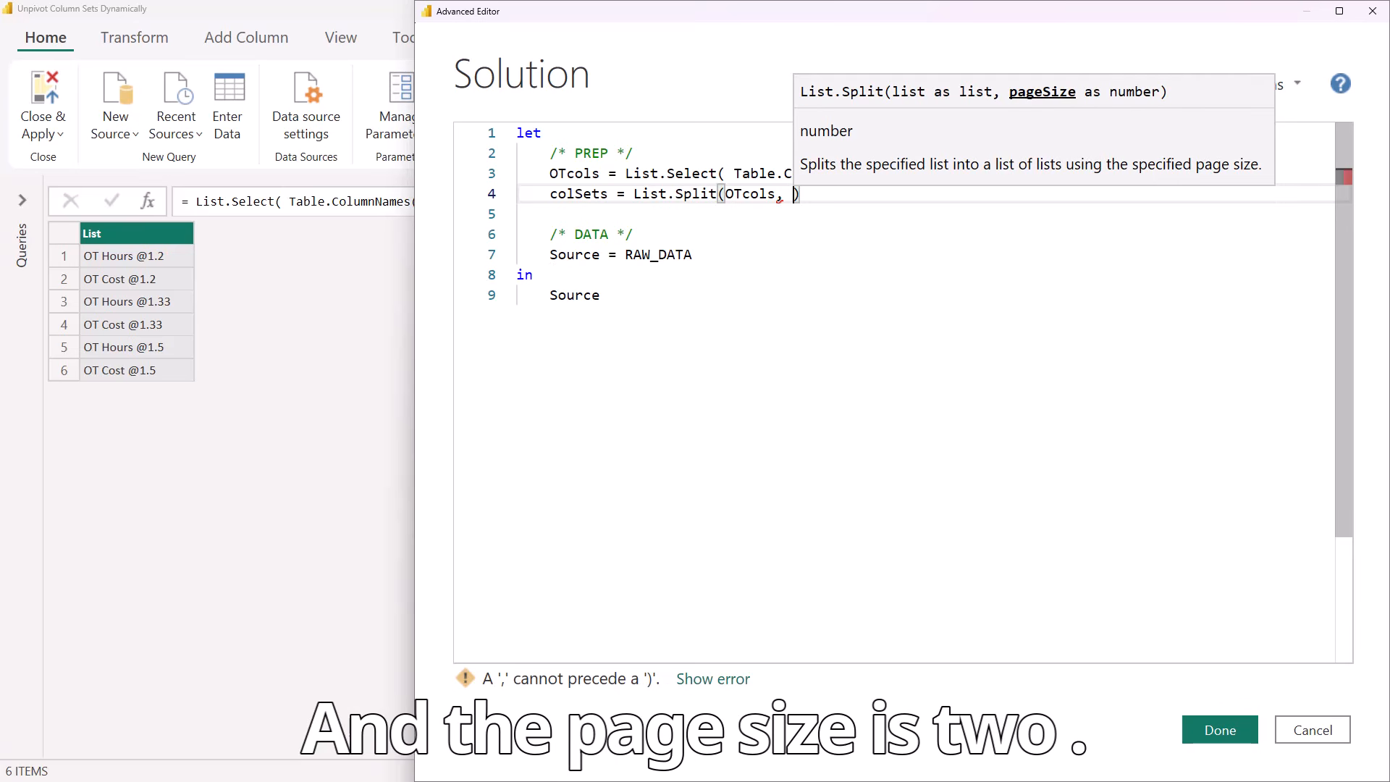
type("2")
key("Right")
type(",")
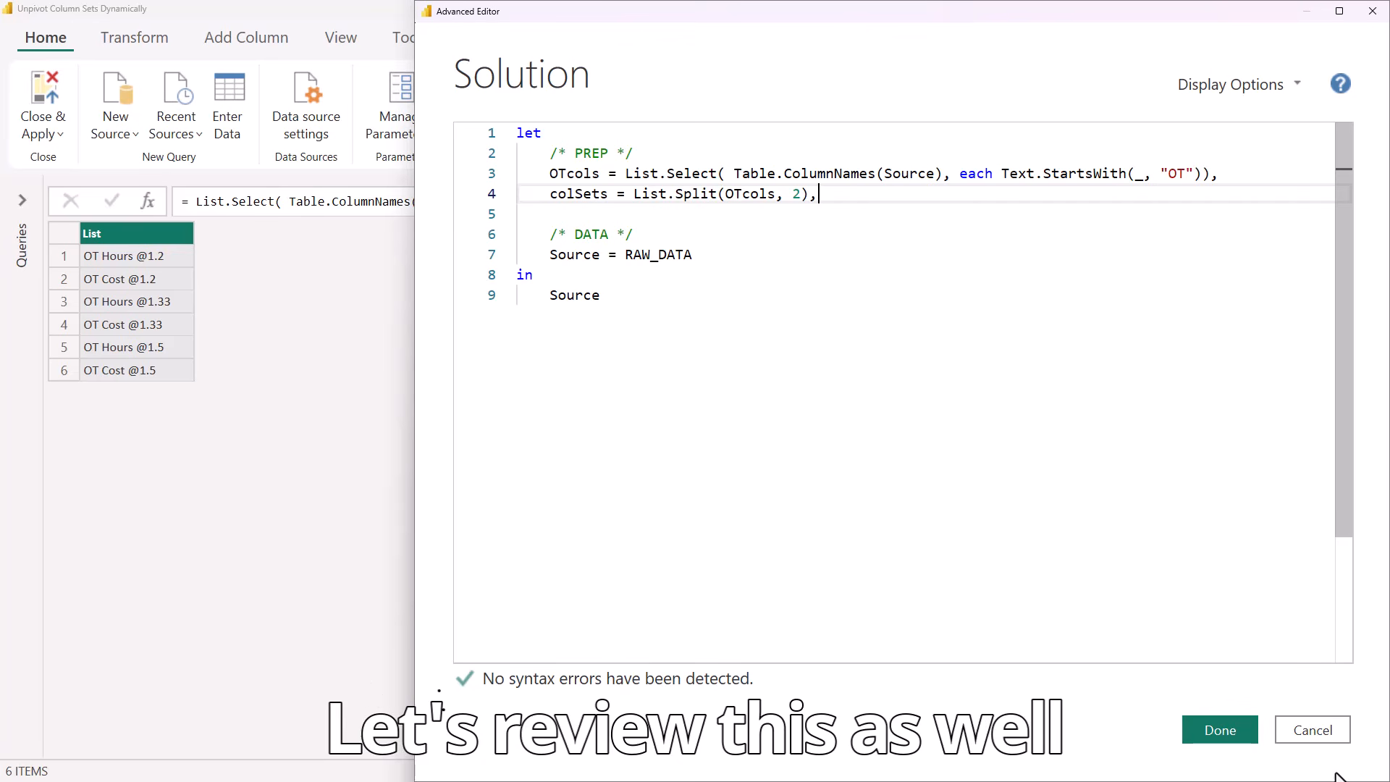
left_click(1234, 721)
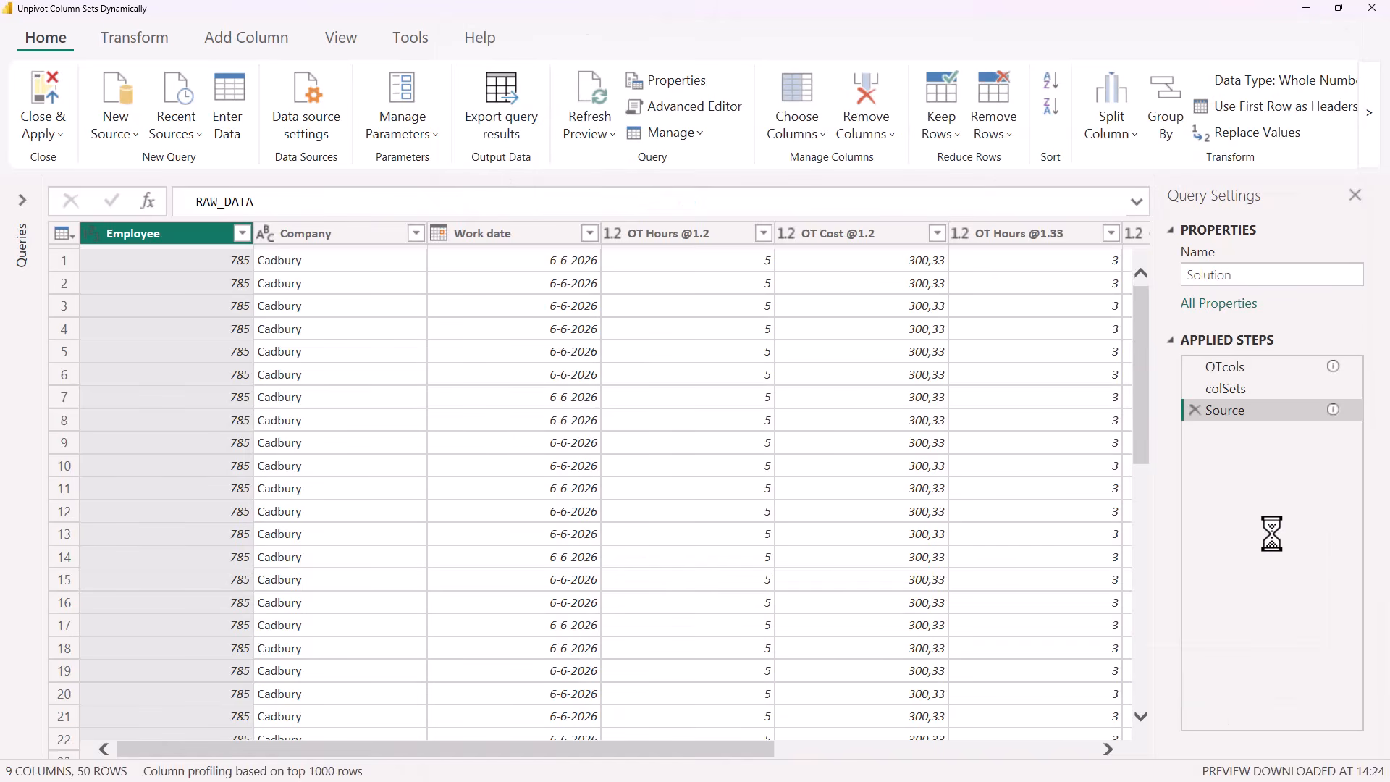
- Examine the colSets result by previewing each of its nested lists in turn
left_click(1238, 389)
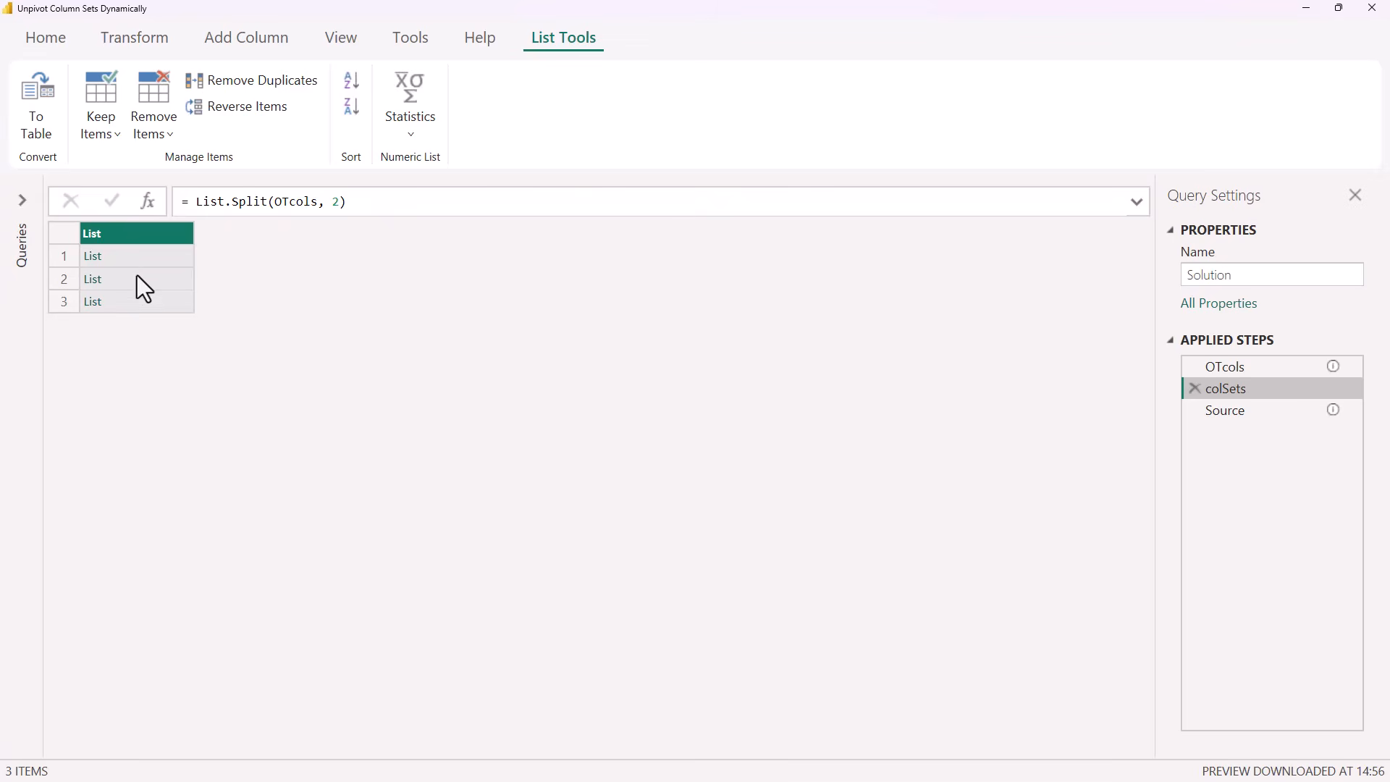
left_click(164, 259)
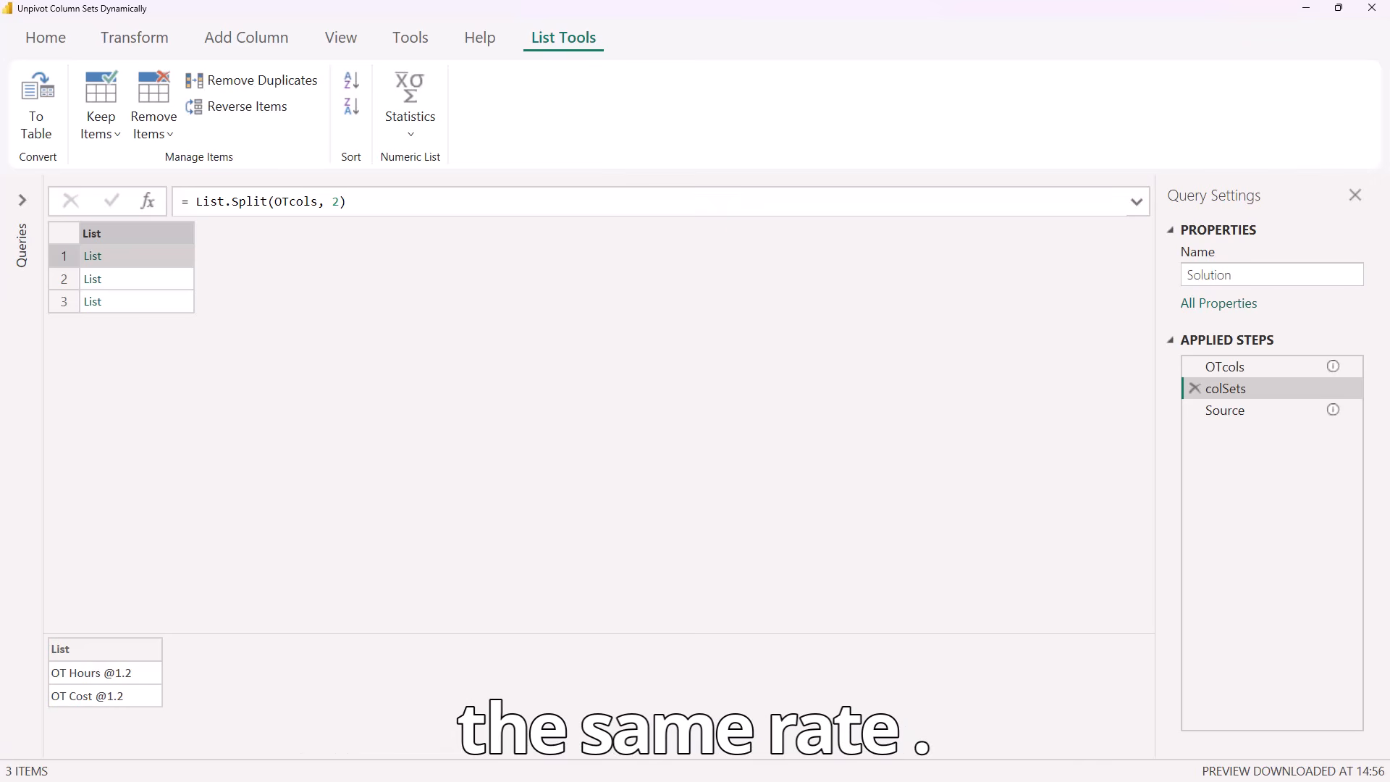
left_click(138, 281)
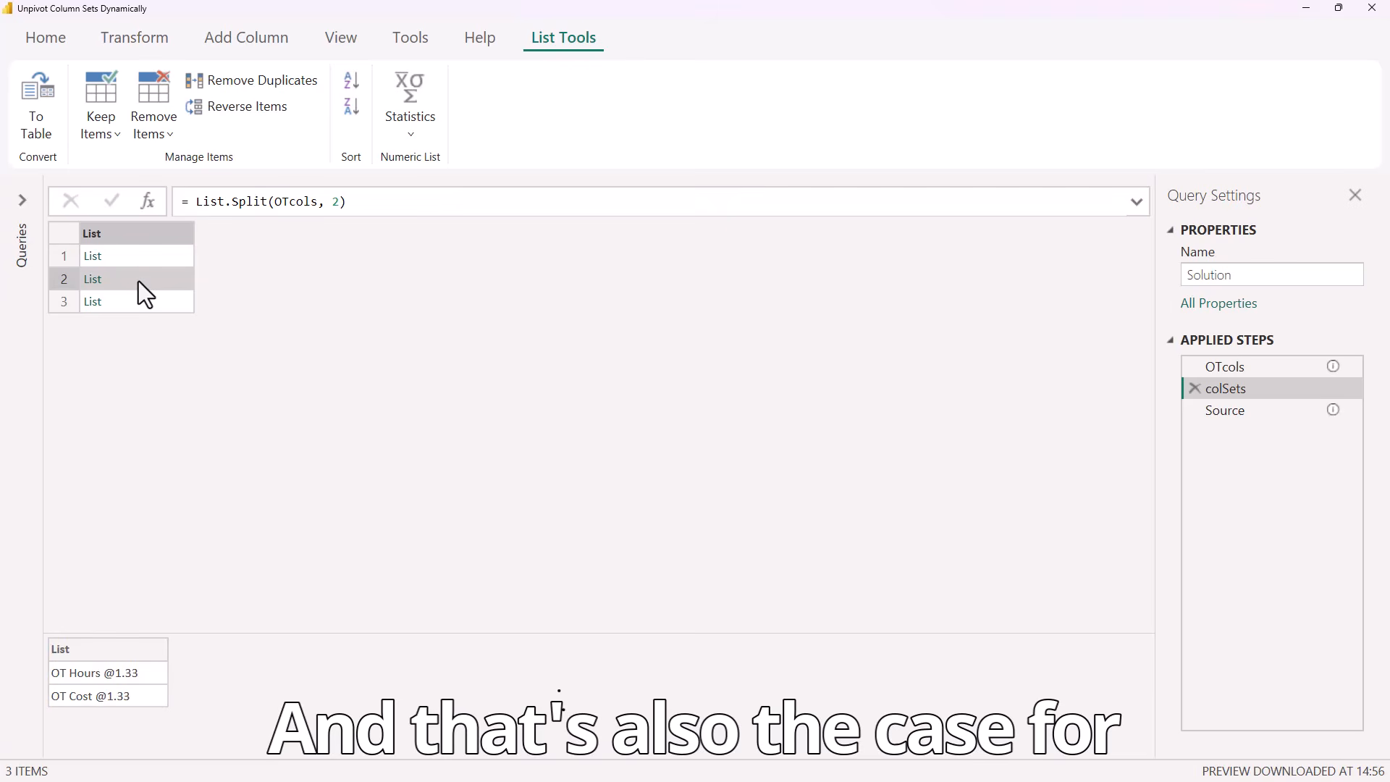
left_click(136, 310)
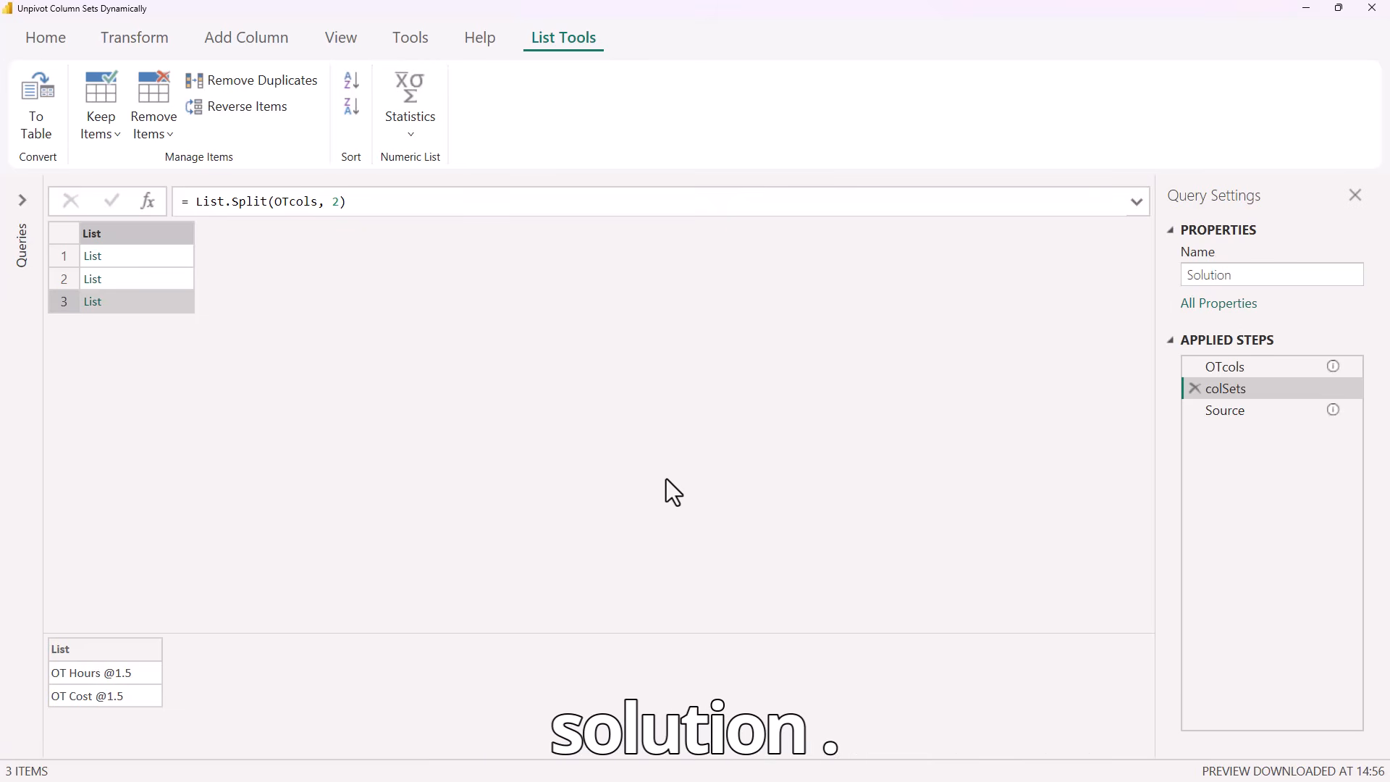
- Add a custom column named rows after the Source step, with the empty text "" as its formula
left_click(1249, 413)
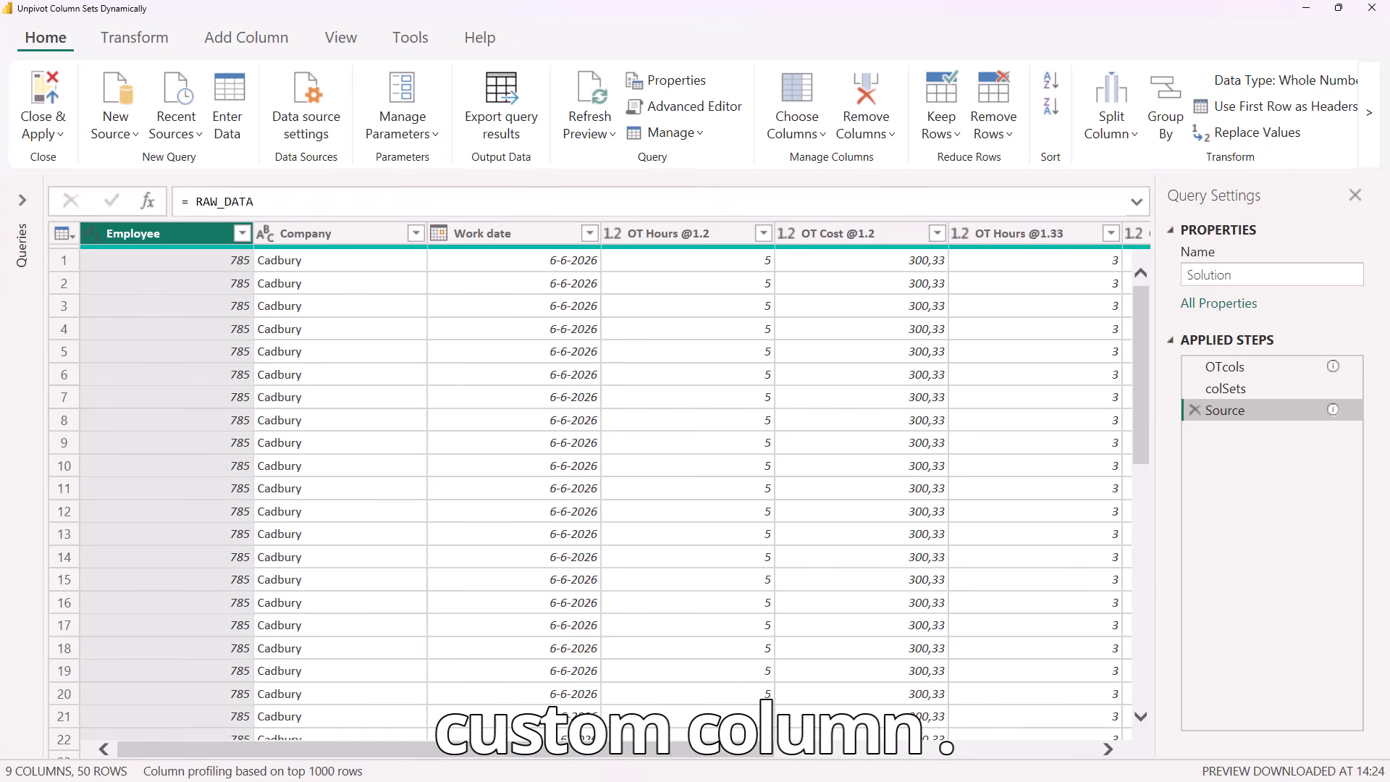
left_click(63, 233)
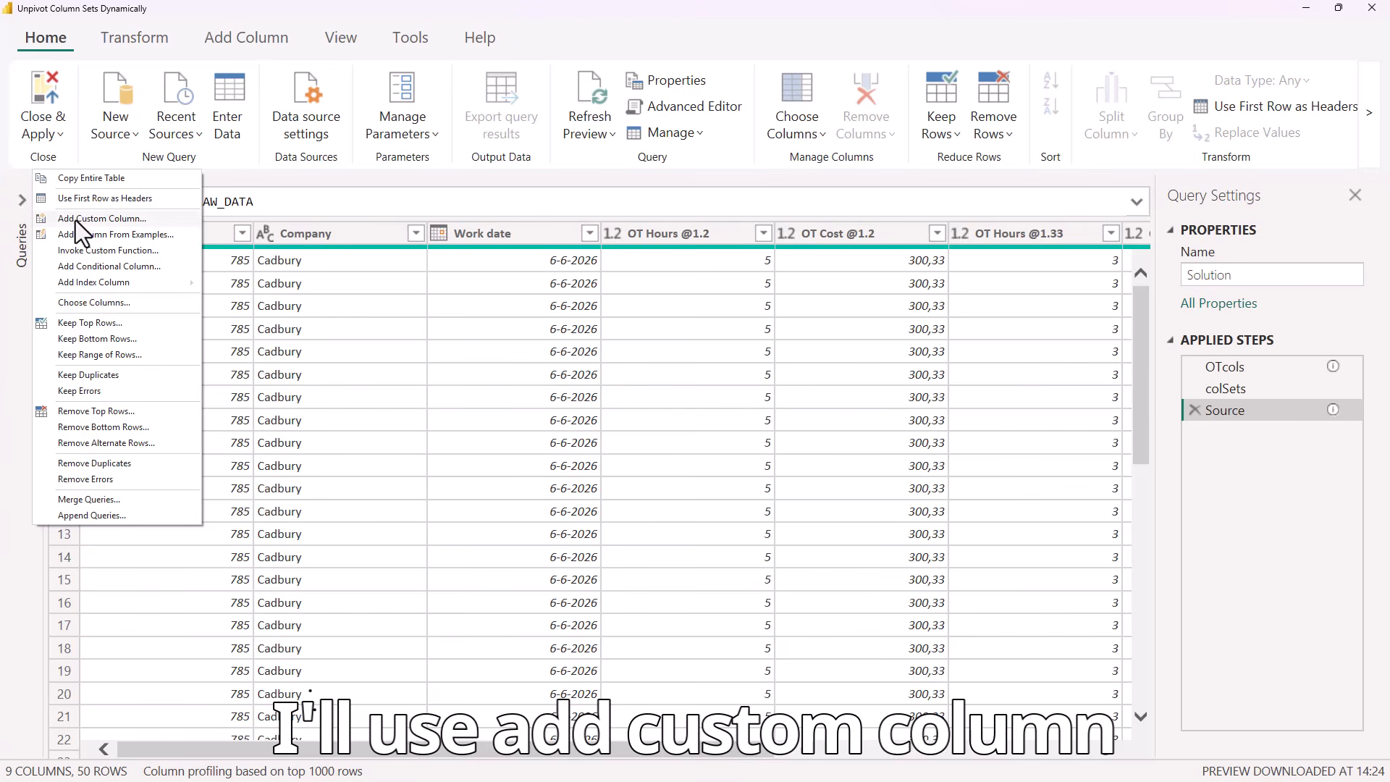
left_click(73, 220)
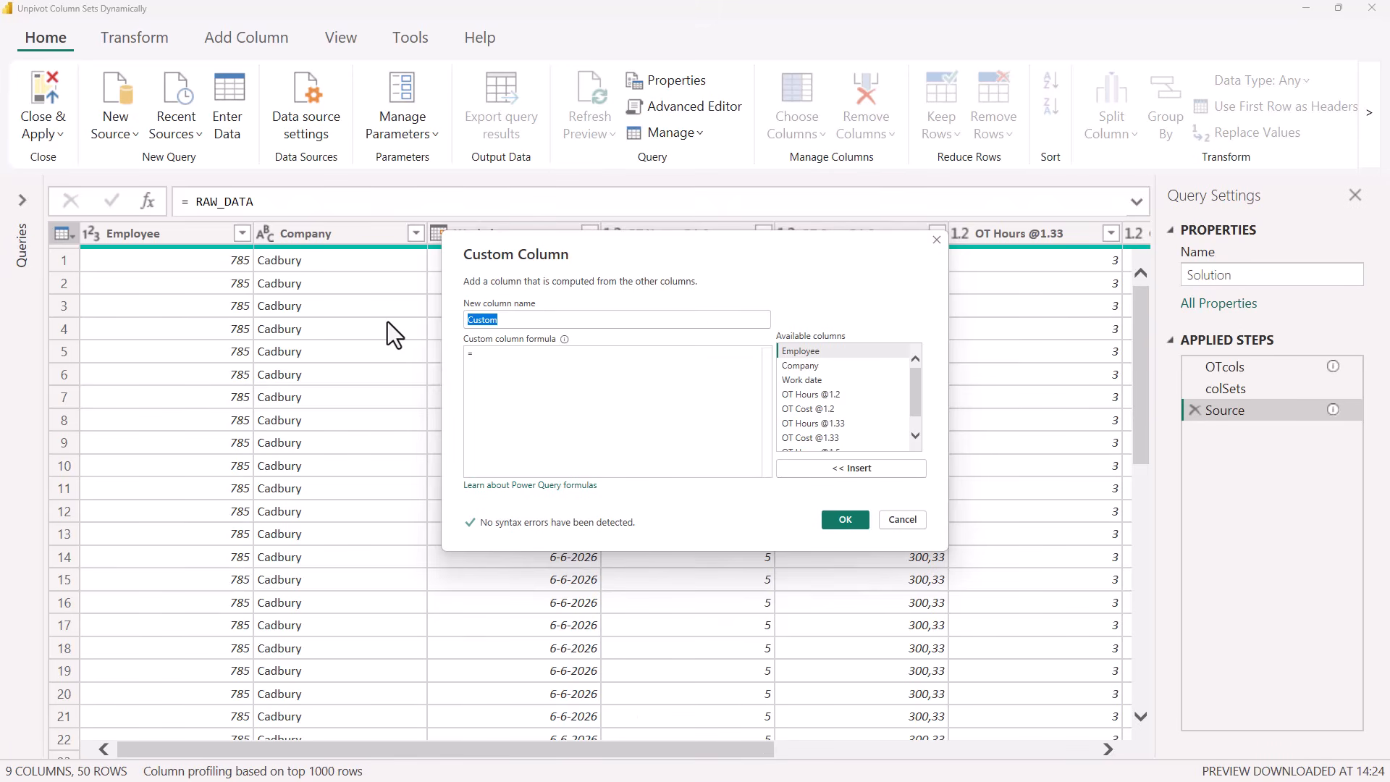
type("rows")
left_click(575, 358)
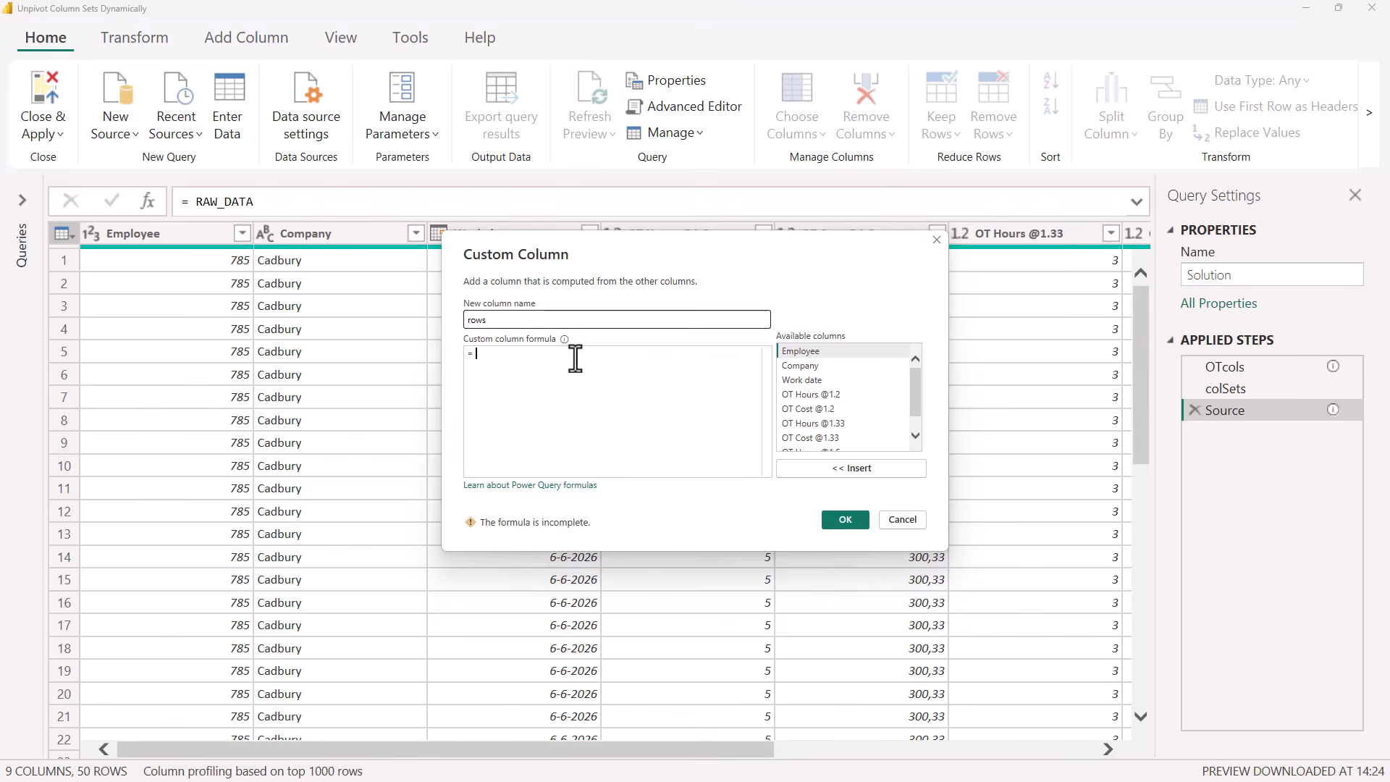
type("\"")
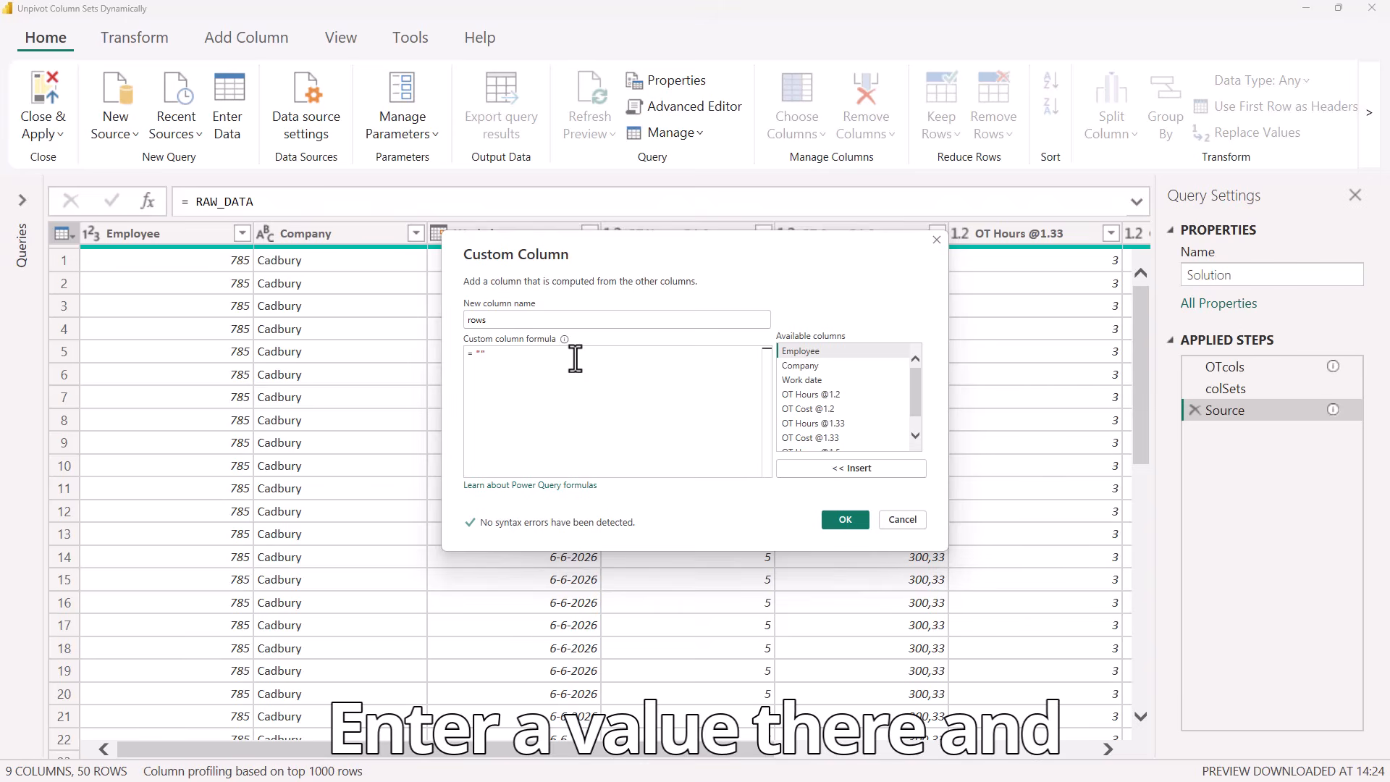
left_click(830, 521)
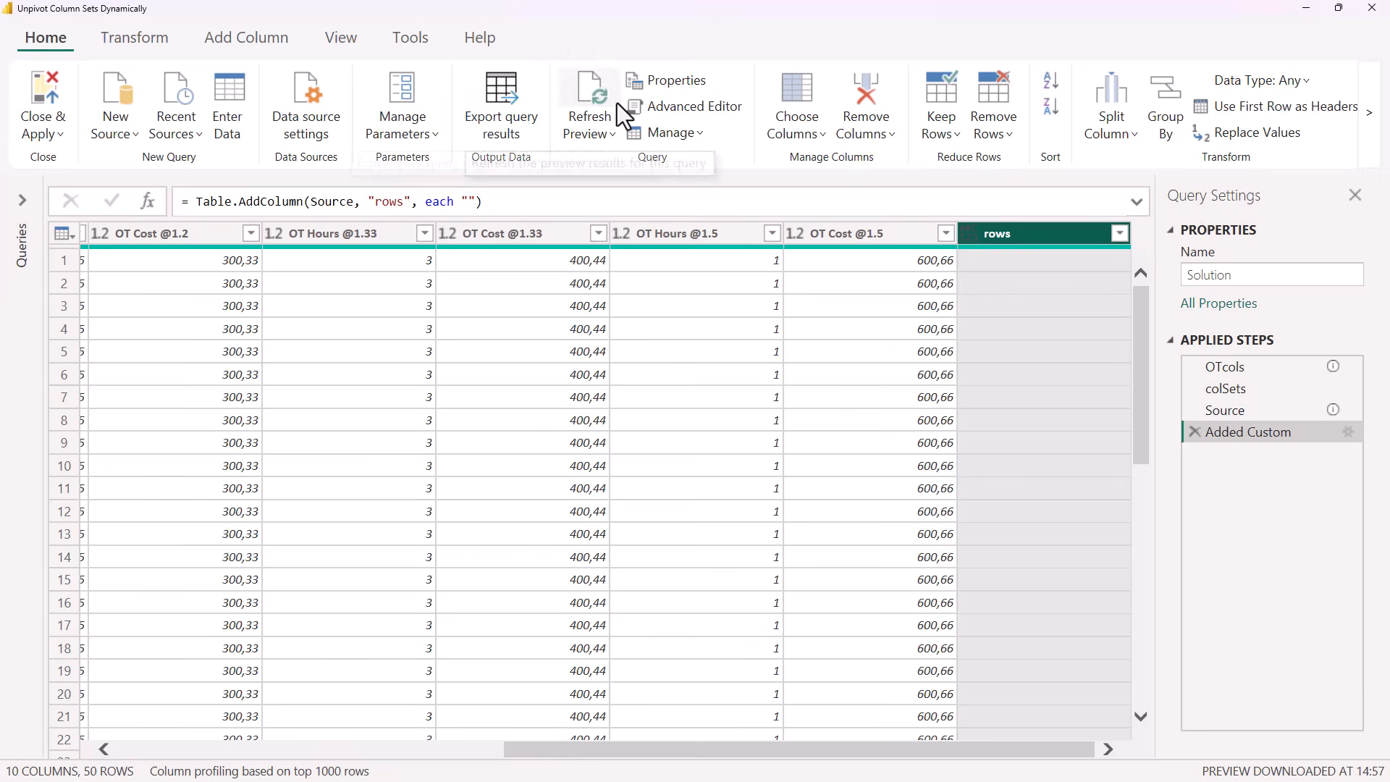
- In the query's M code, replace the rows column's "" expression with a multi-line List.Transform over colSets
left_click(660, 109)
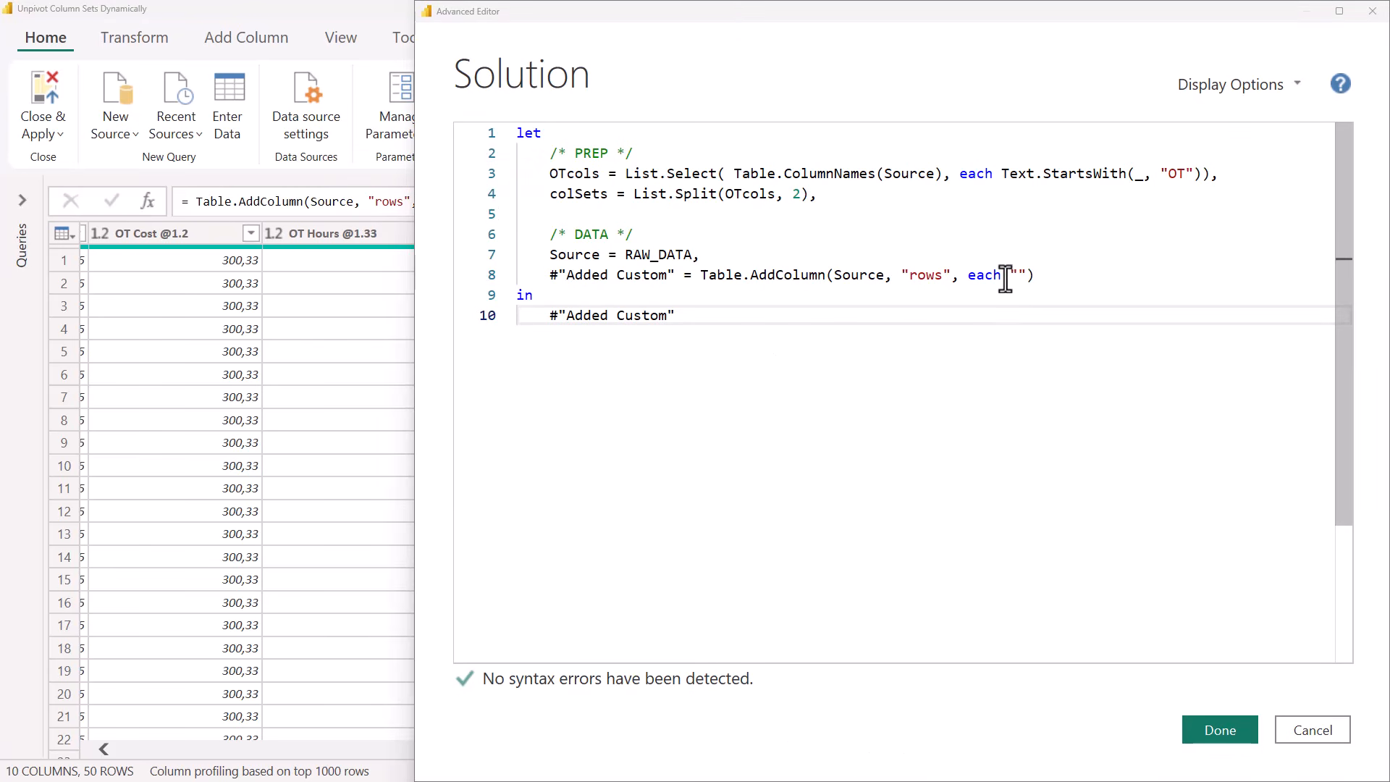
left_click_drag(1011, 274, 1027, 274)
key("Return")
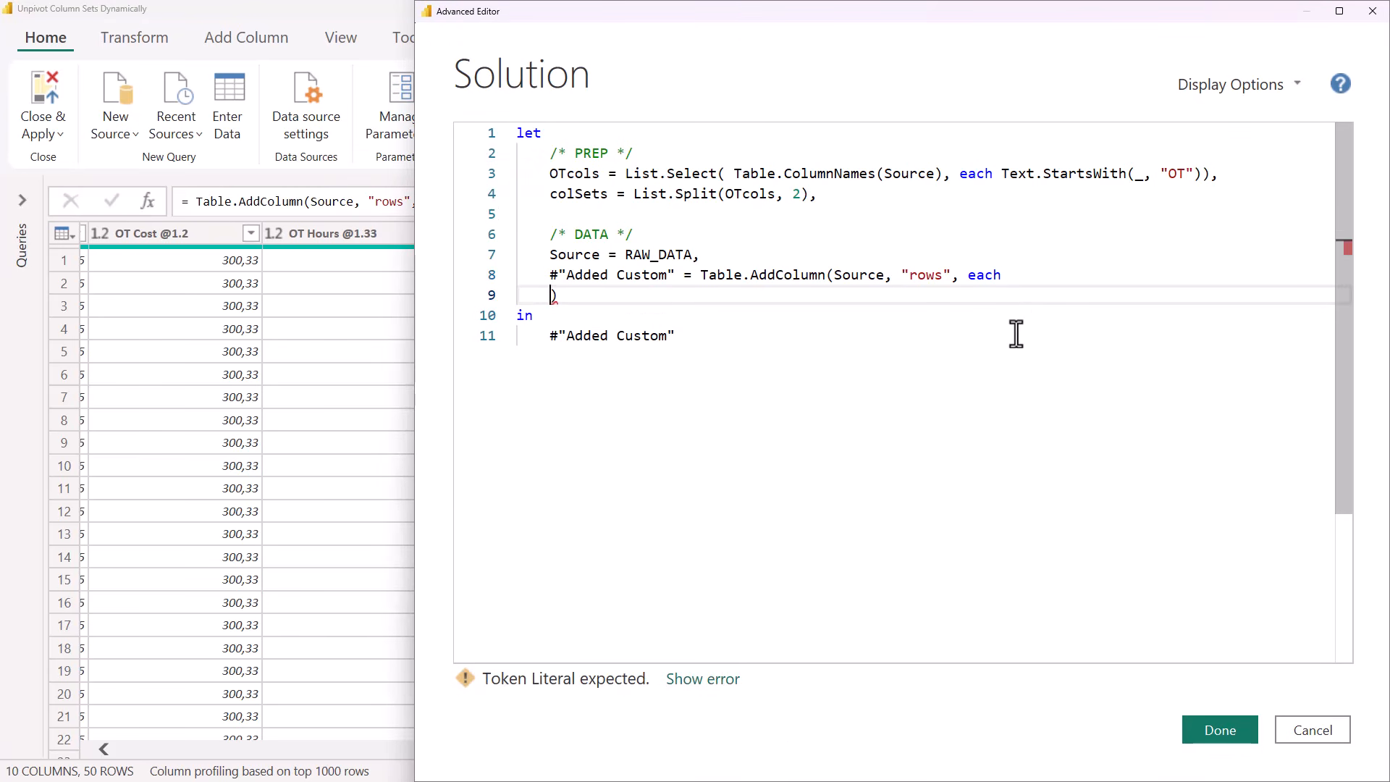
key("Return")
key("Up")
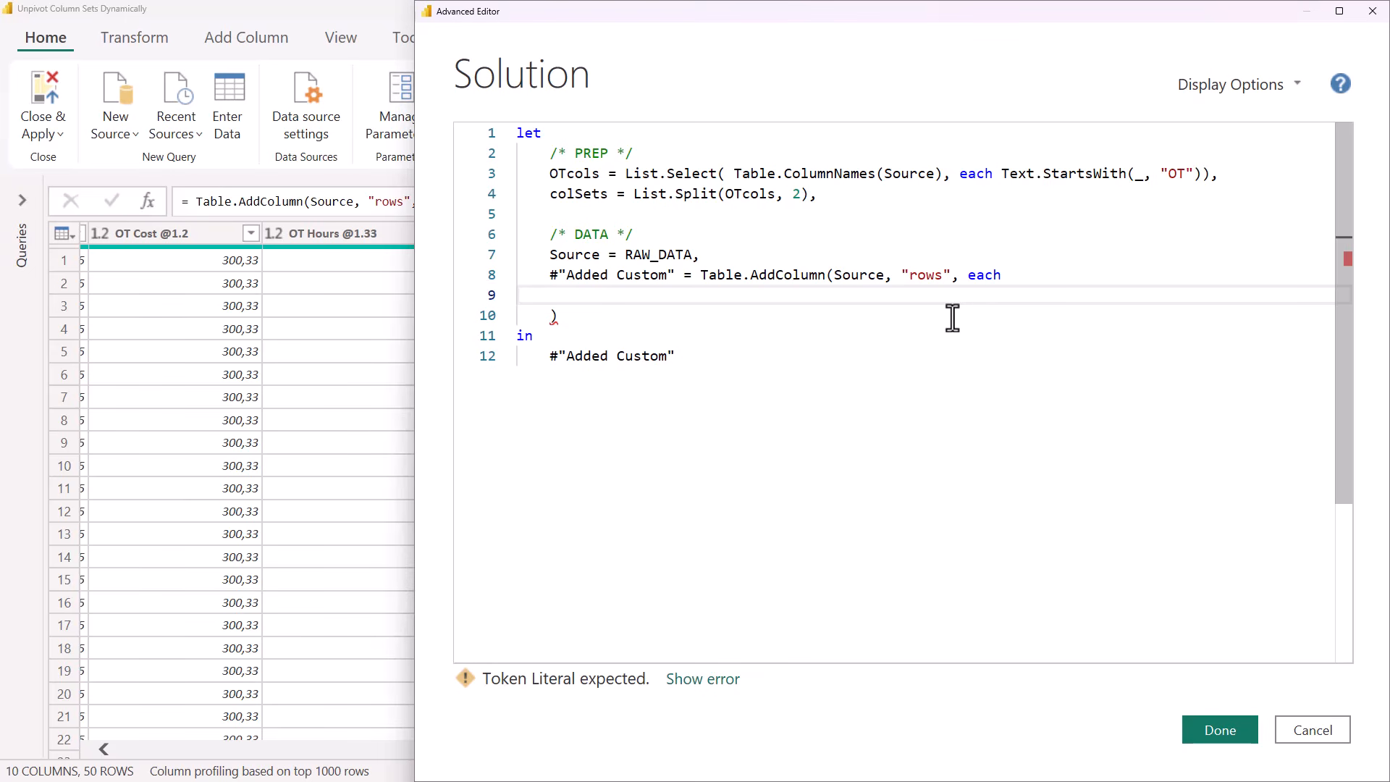
key("Tab")
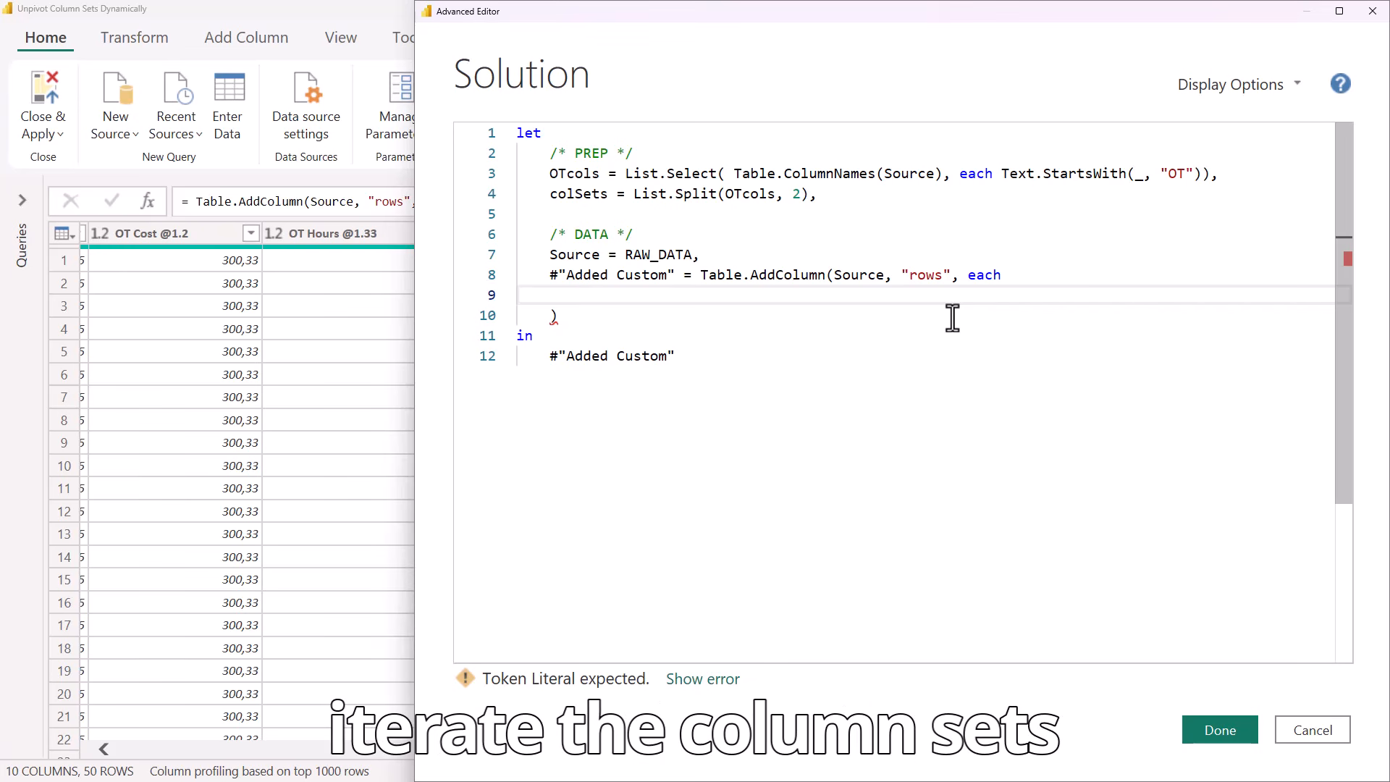
type("List.Transform")
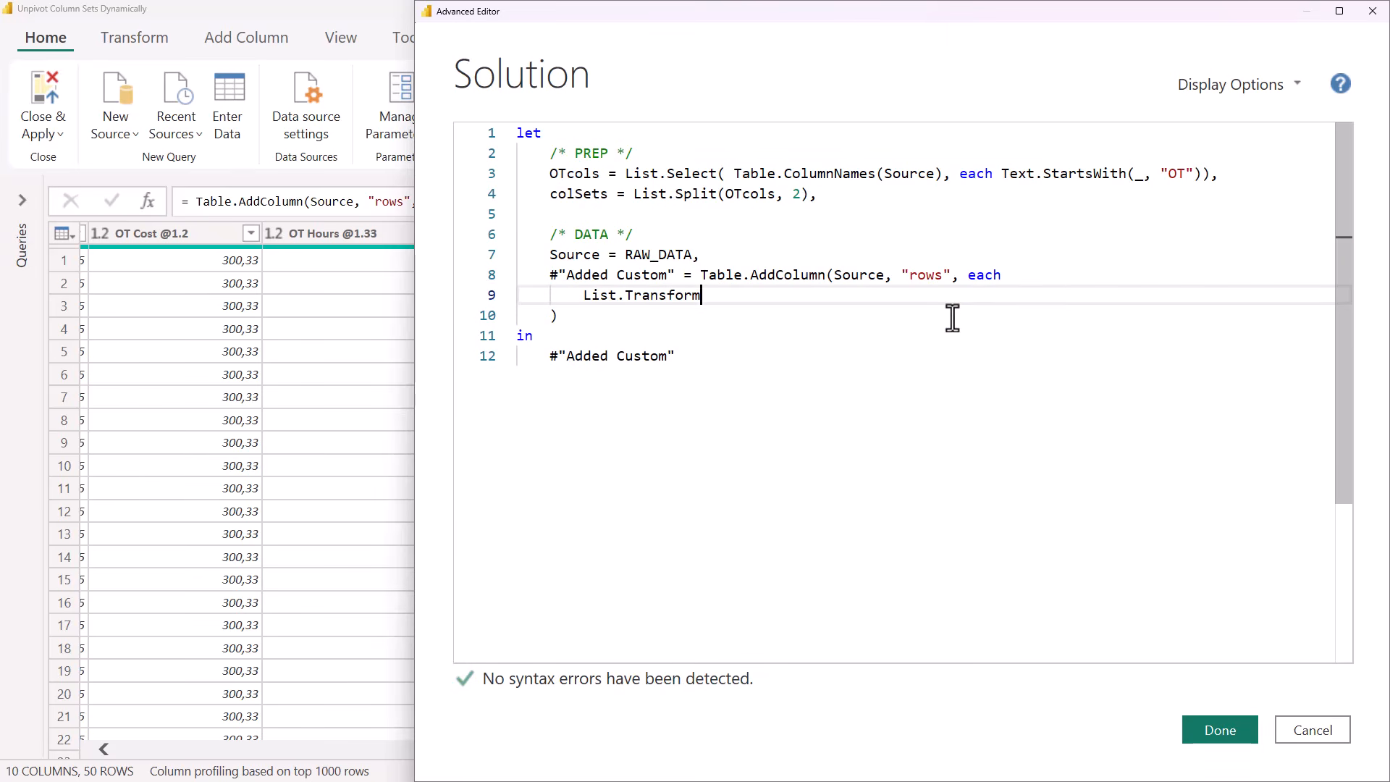
type("(")
type("colSets")
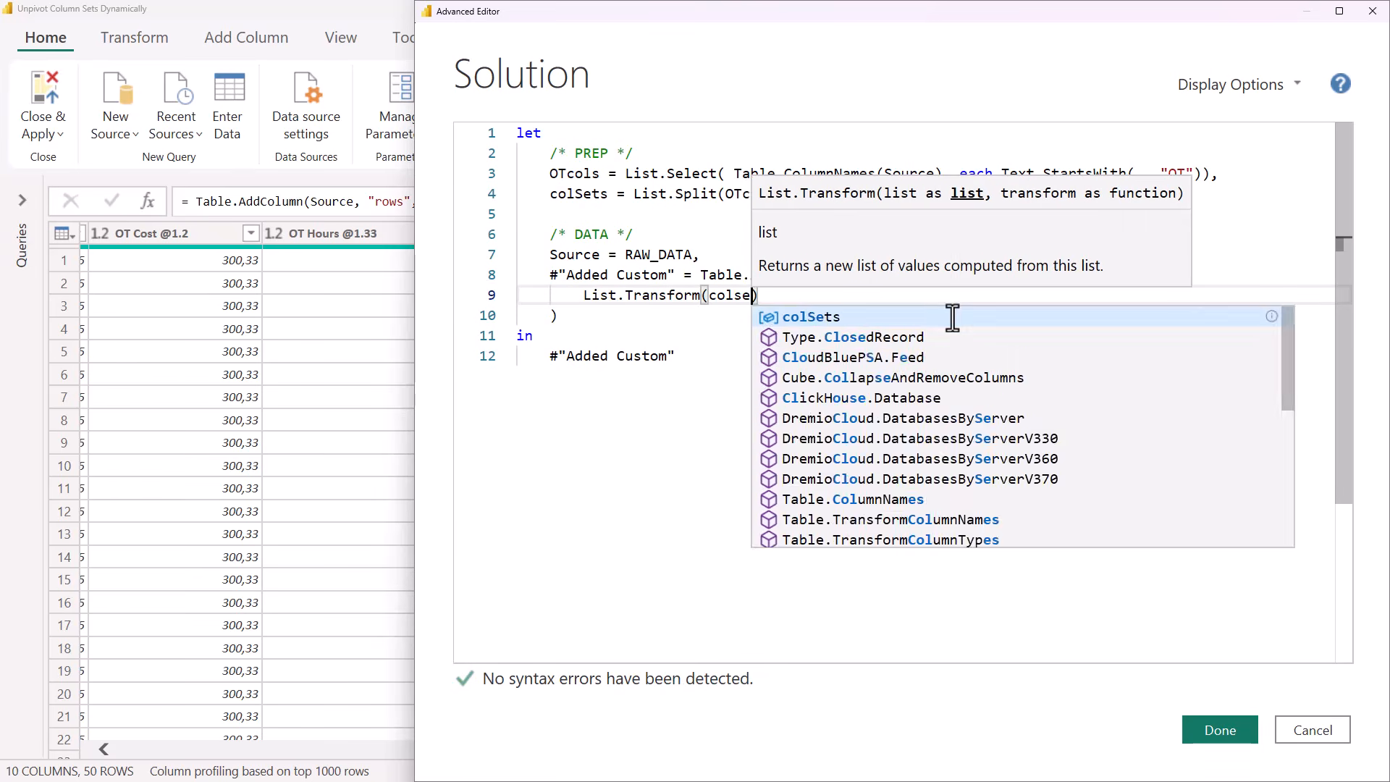
type(",")
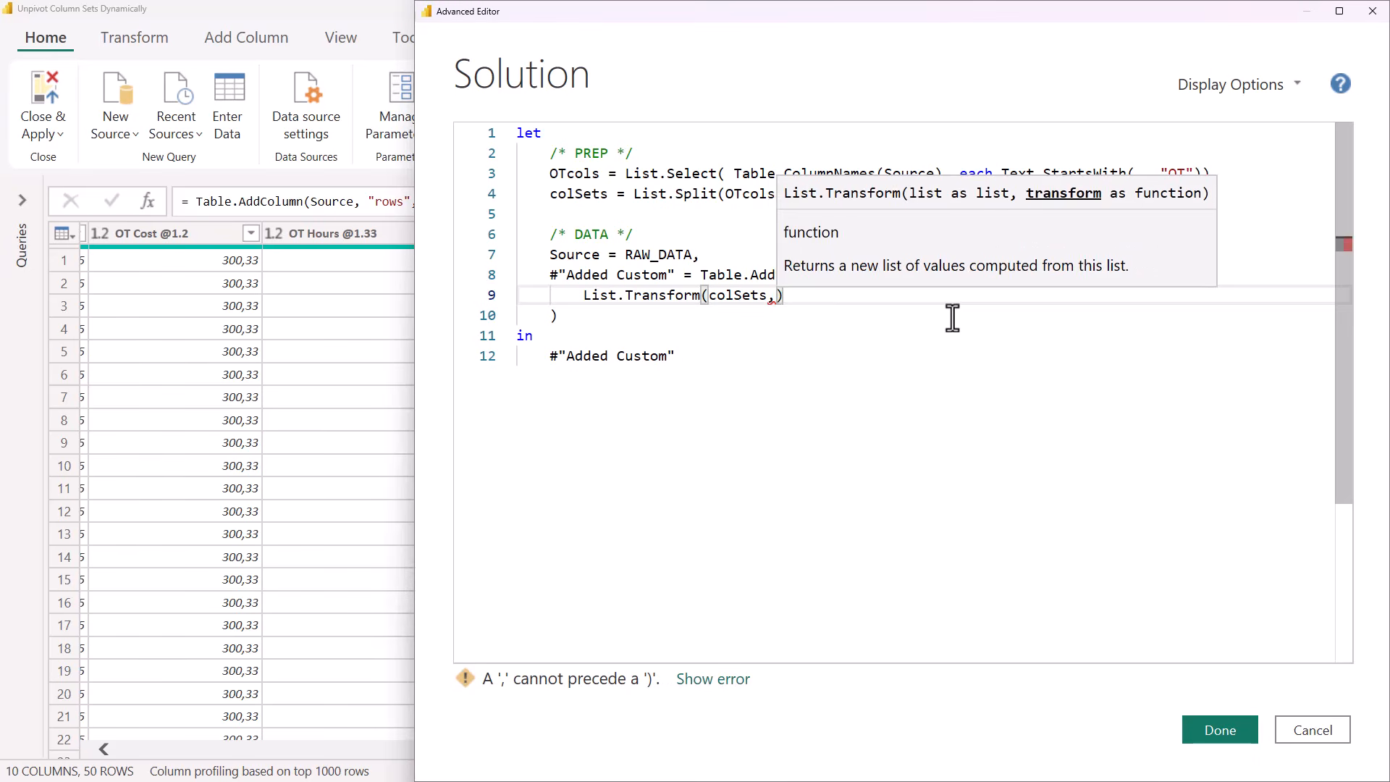
key("Return")
key("Escape")
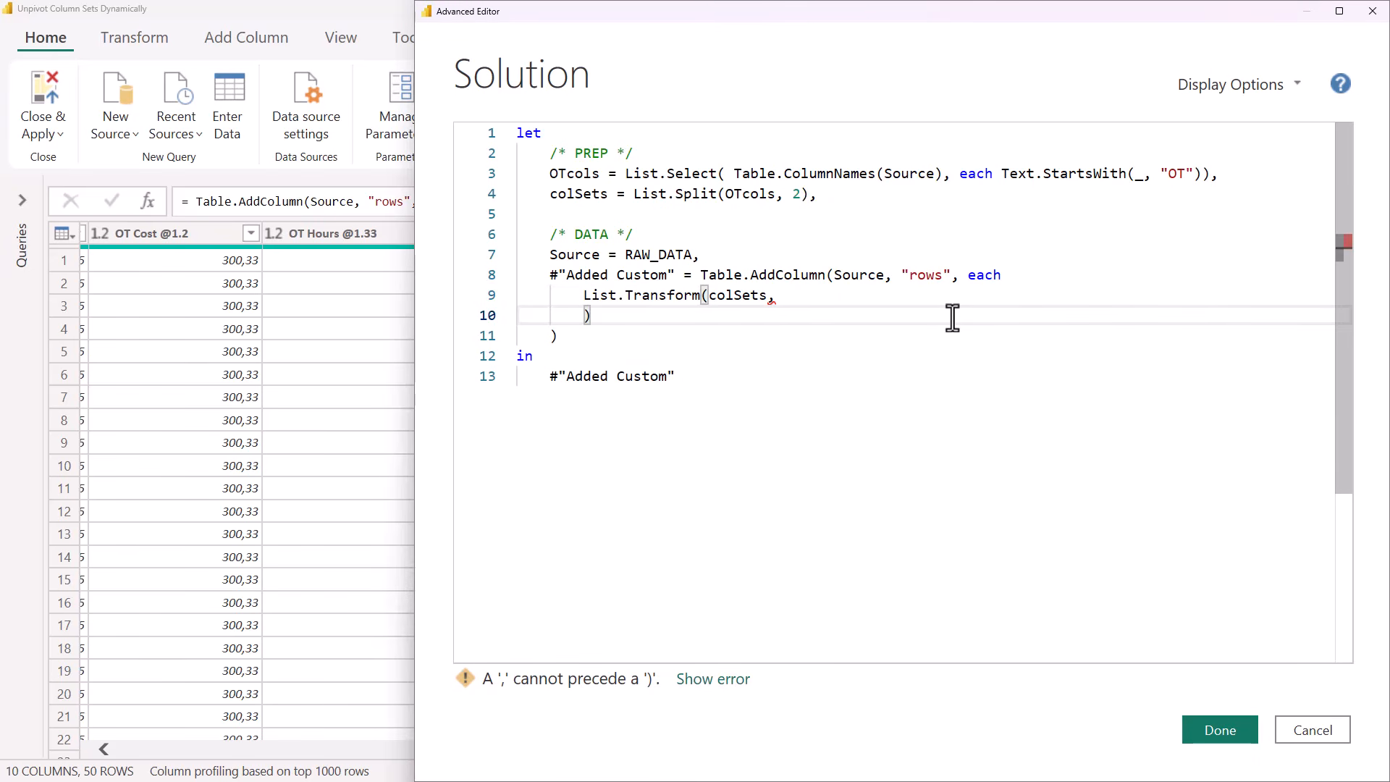
- Give the colSets List.Transform the function (c)=> with a nested List.Transform that takes c as its list
key("Return")
key("Tab")
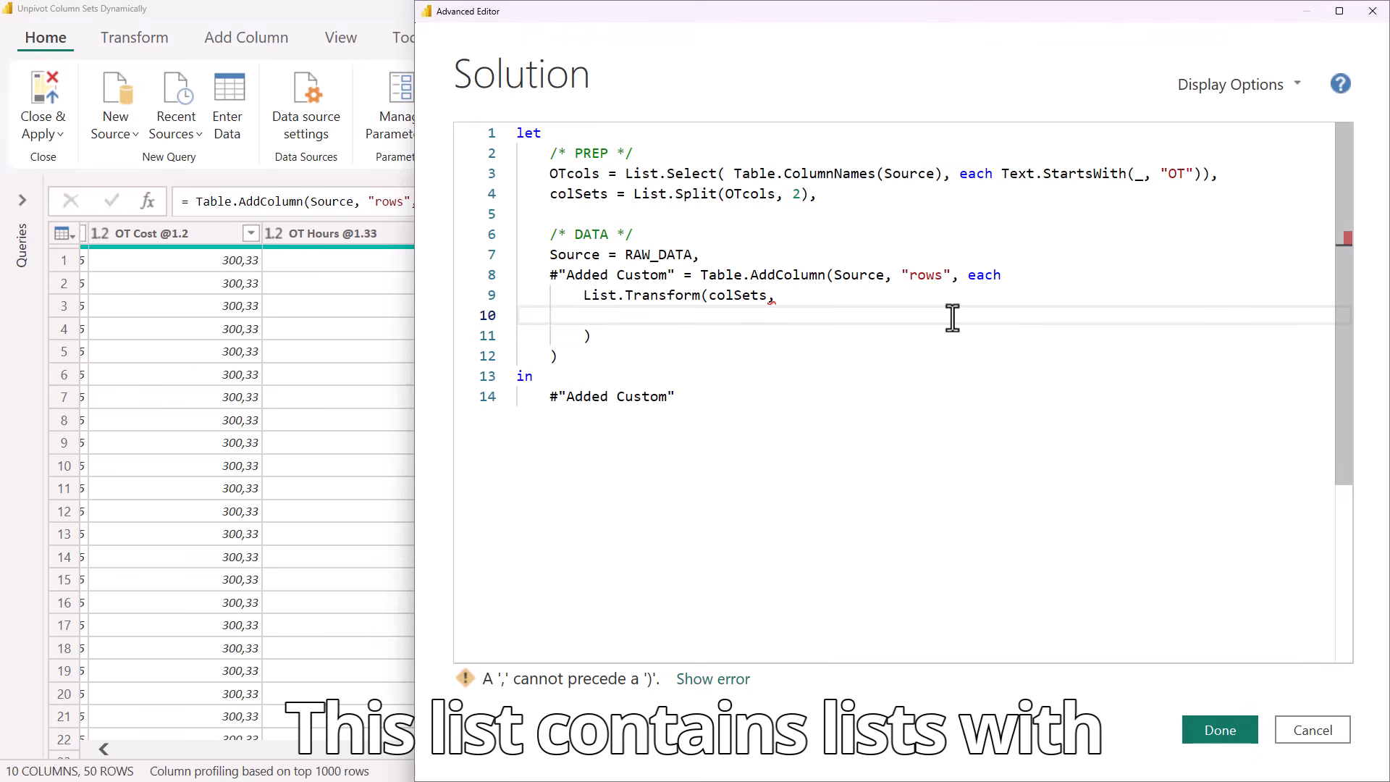
type("(c")
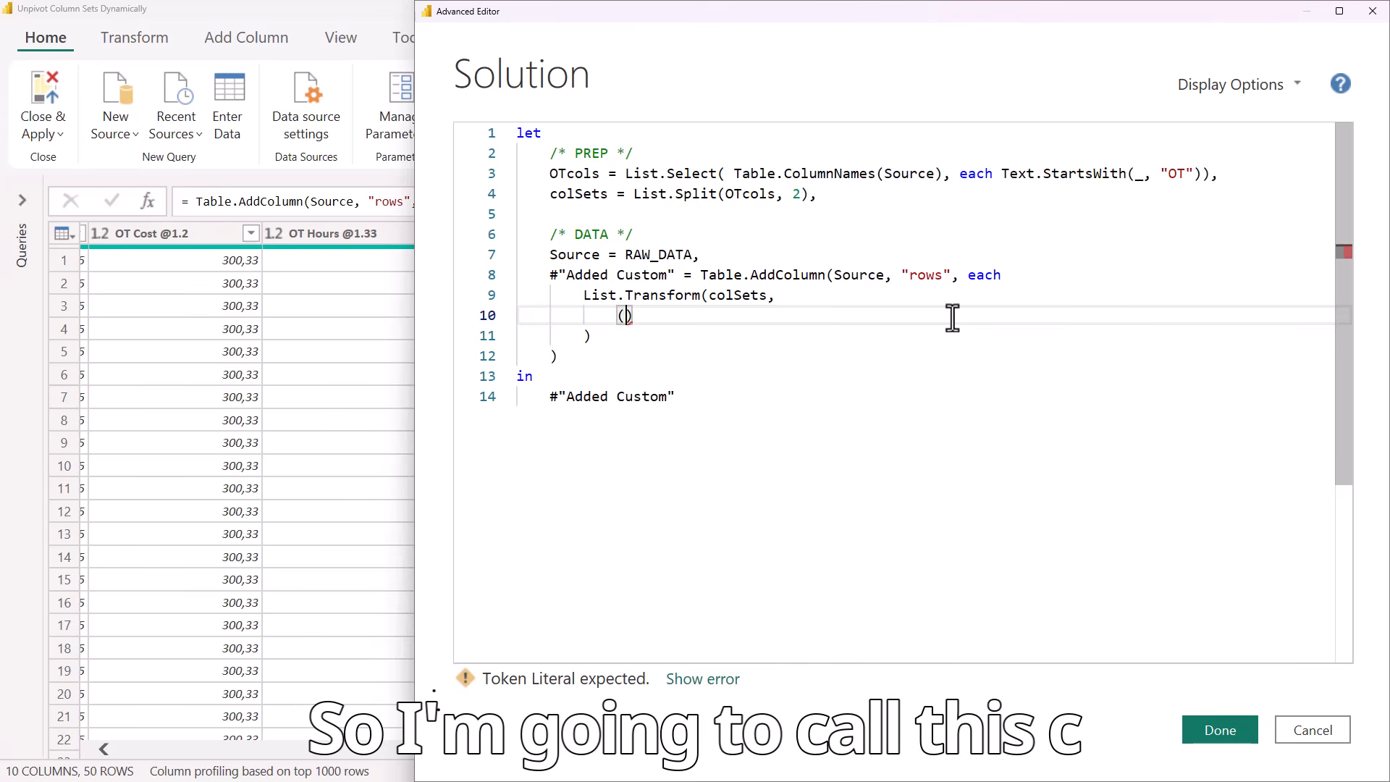
type(")=>")
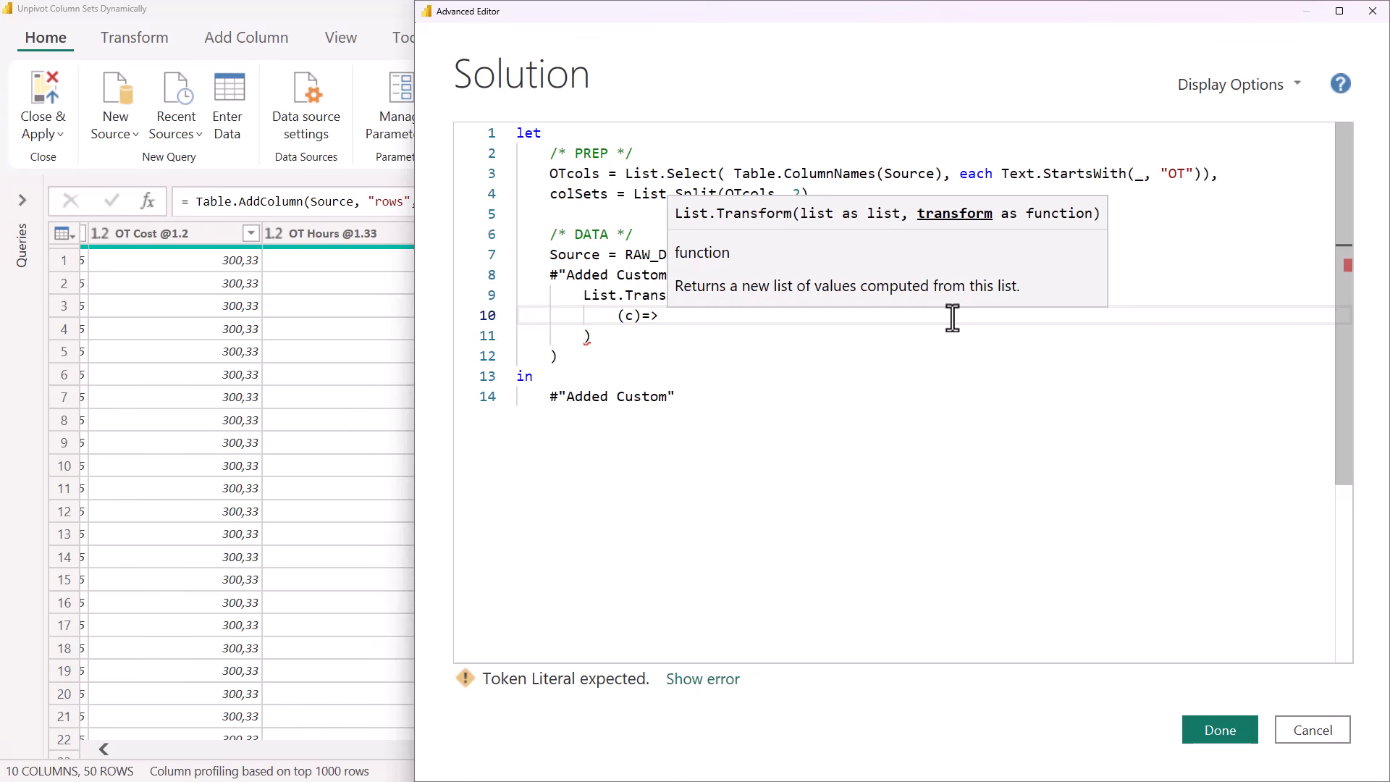
type("ltra")
key("Tab")
type("(")
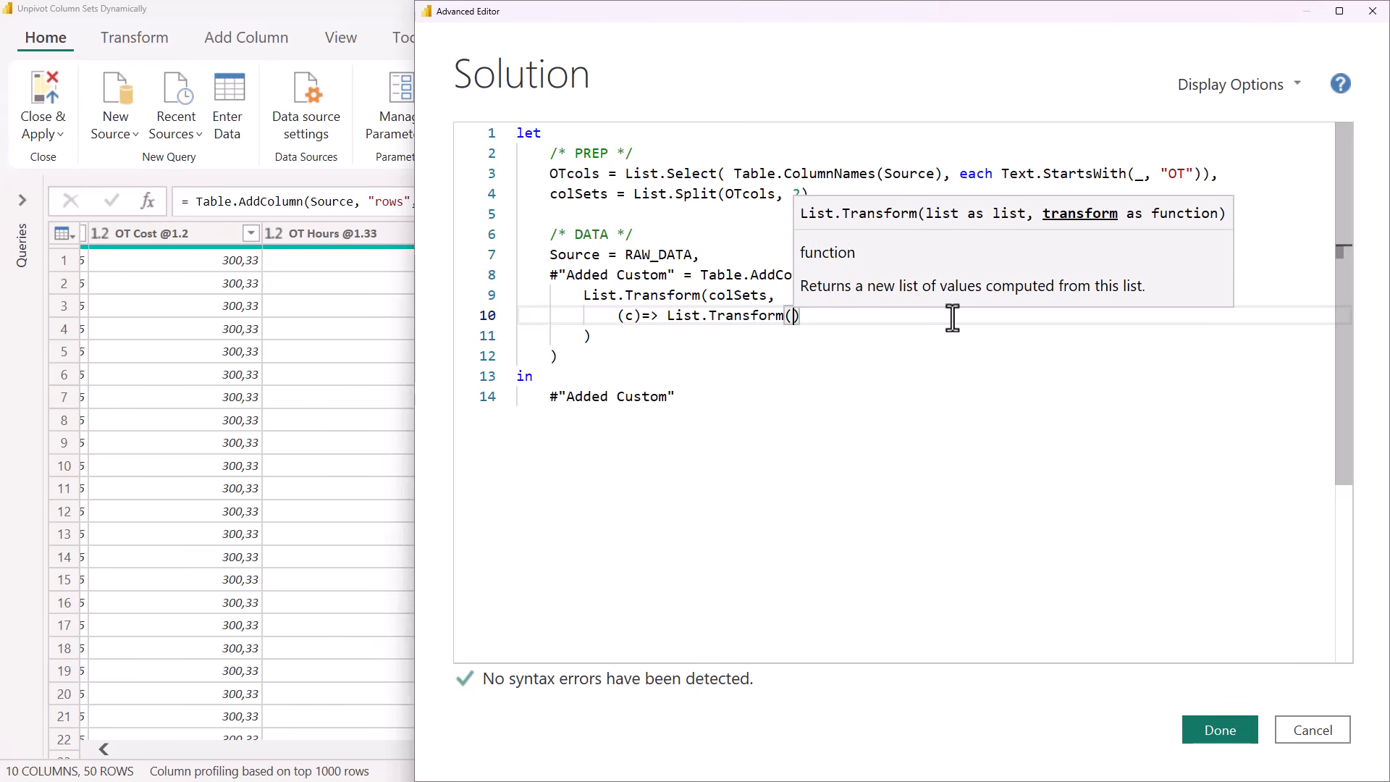
type("c,")
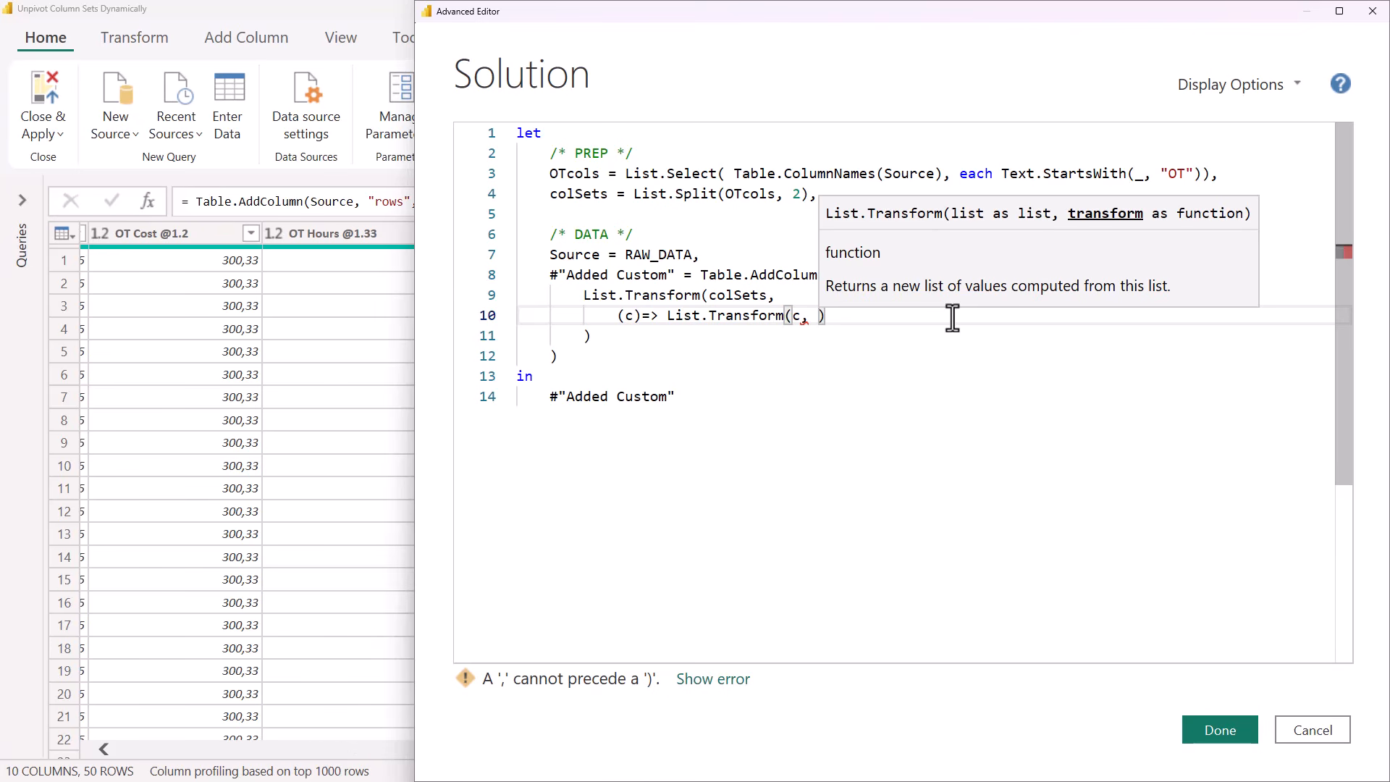
- Complete the nested List.Transform with the function (v)=> Record.Field(_, v) and apply the code
type("(v")
type(")=>")
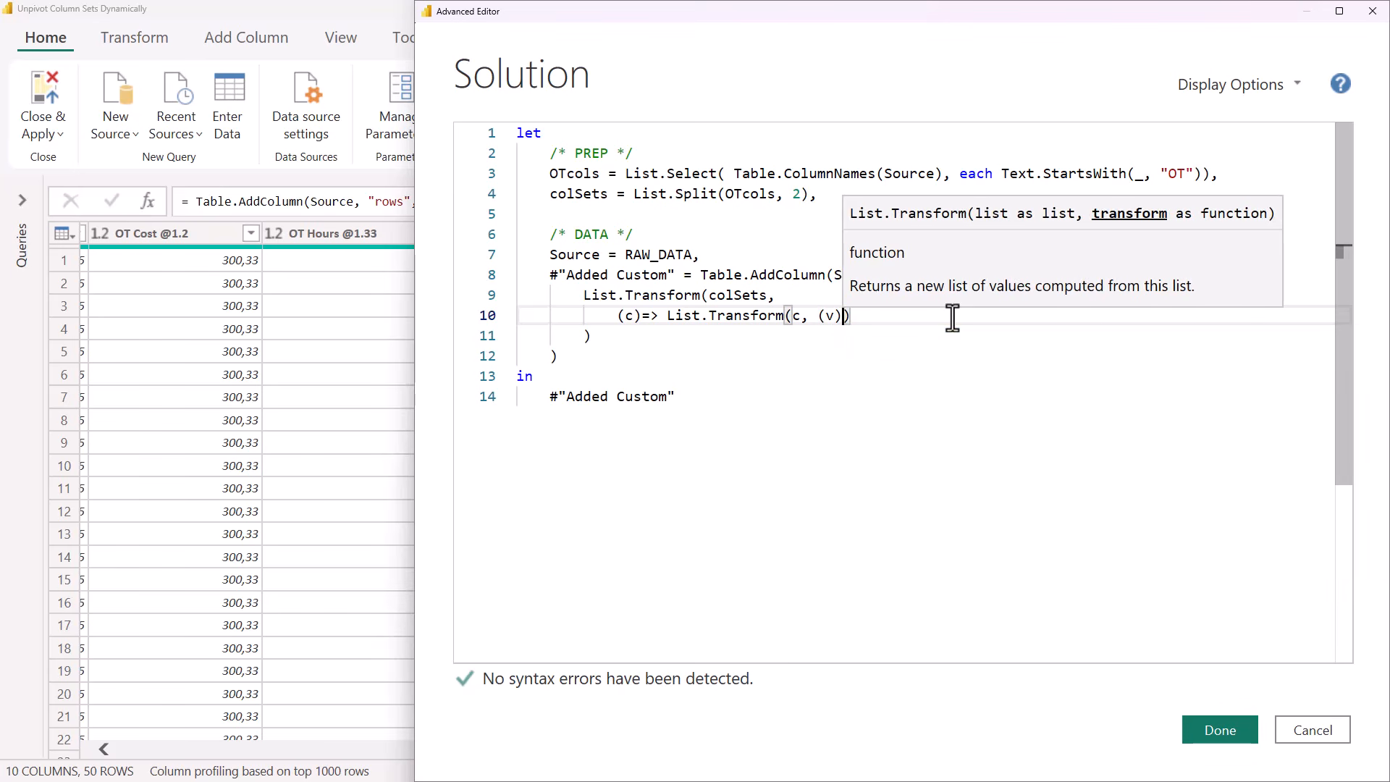
type(" rfie")
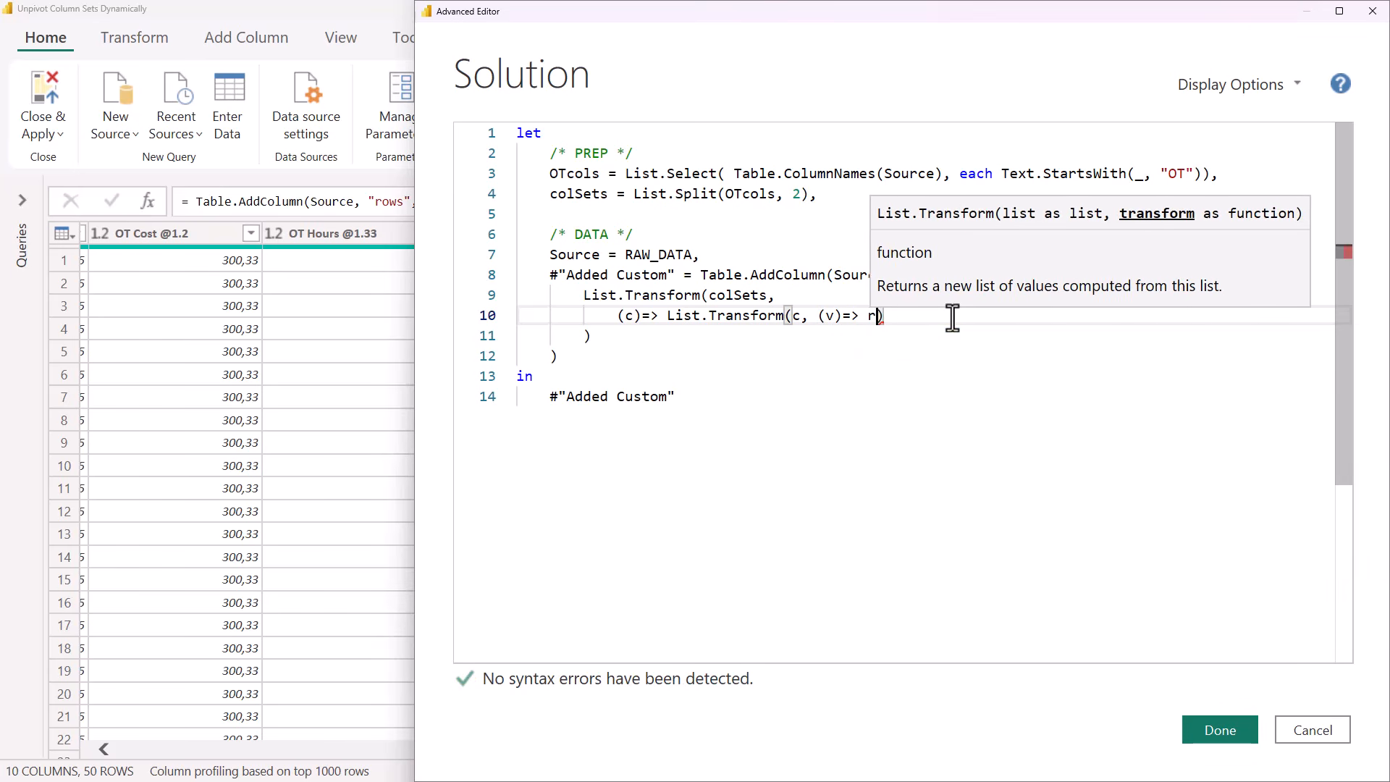
key("Tab")
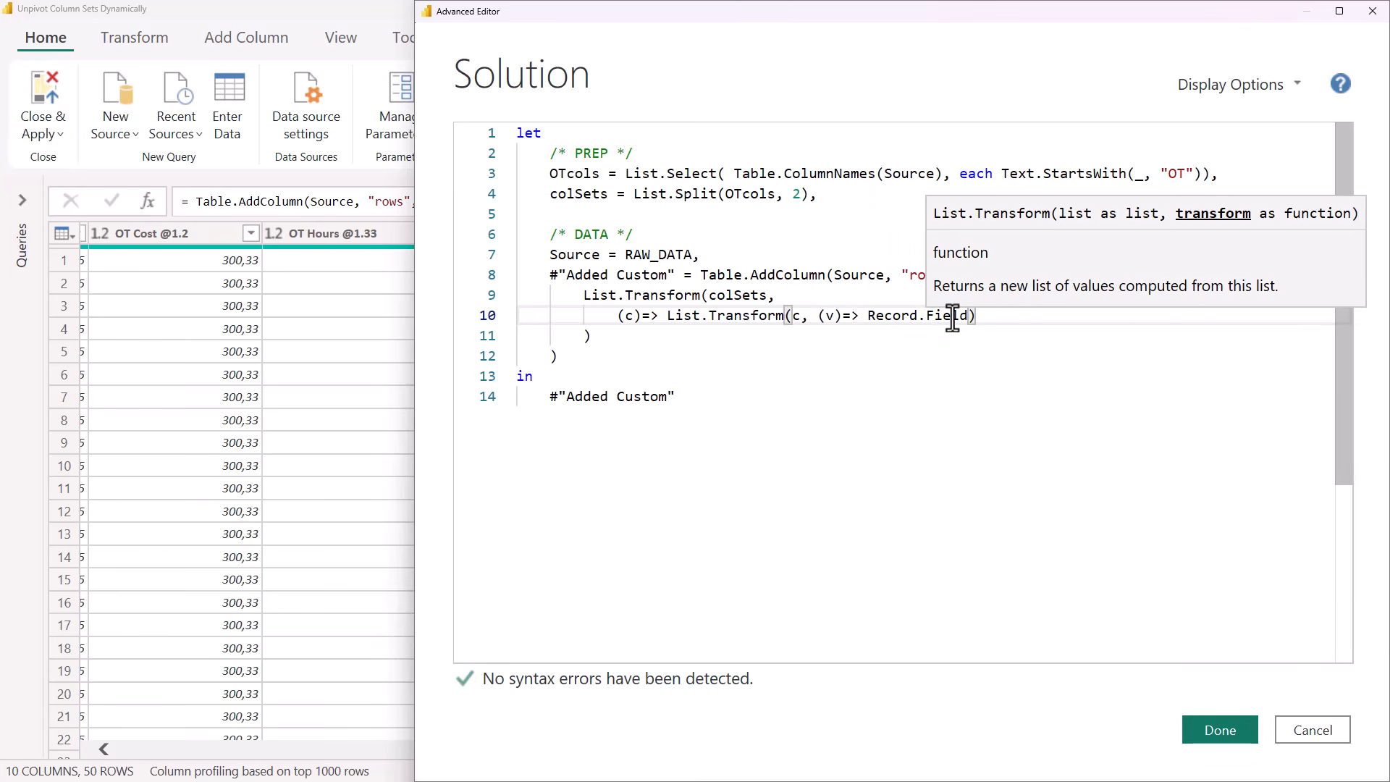
type("(_")
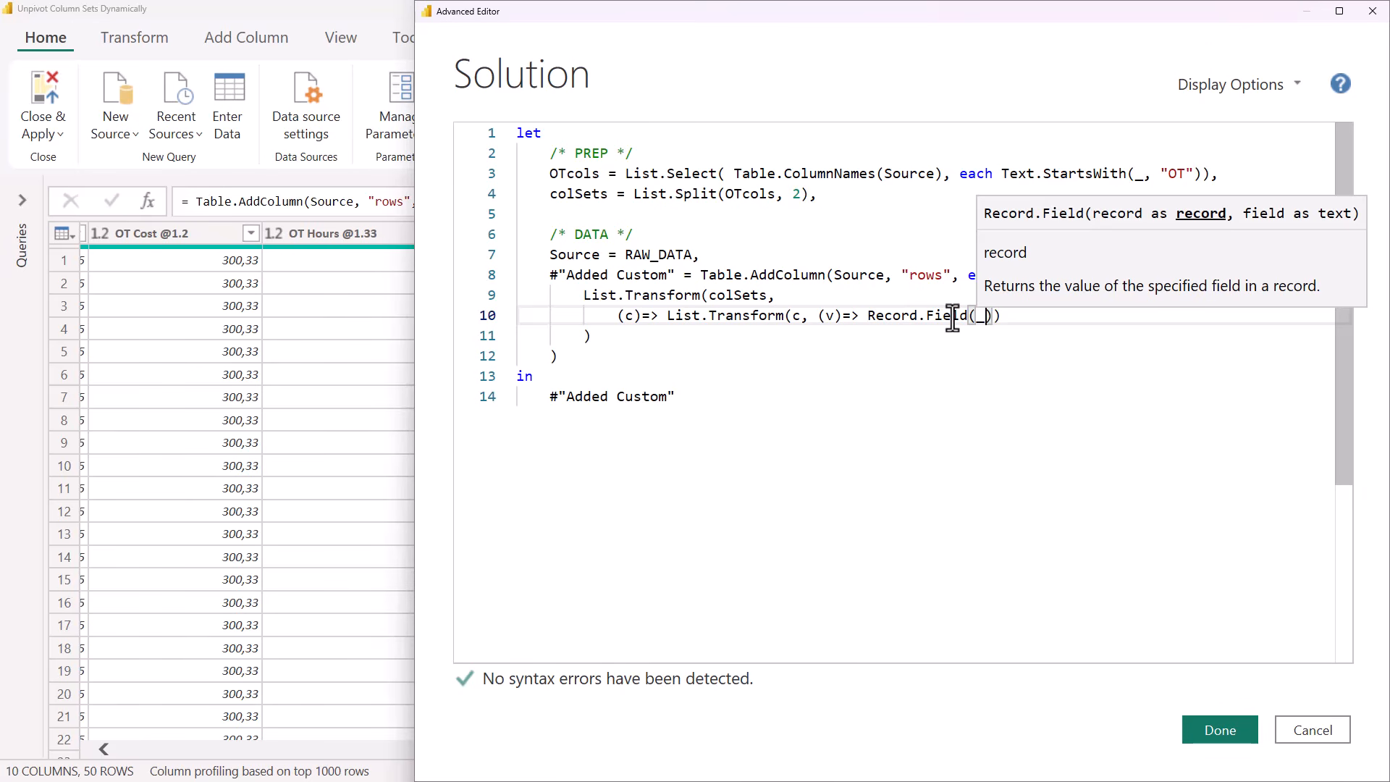
type(", v)")
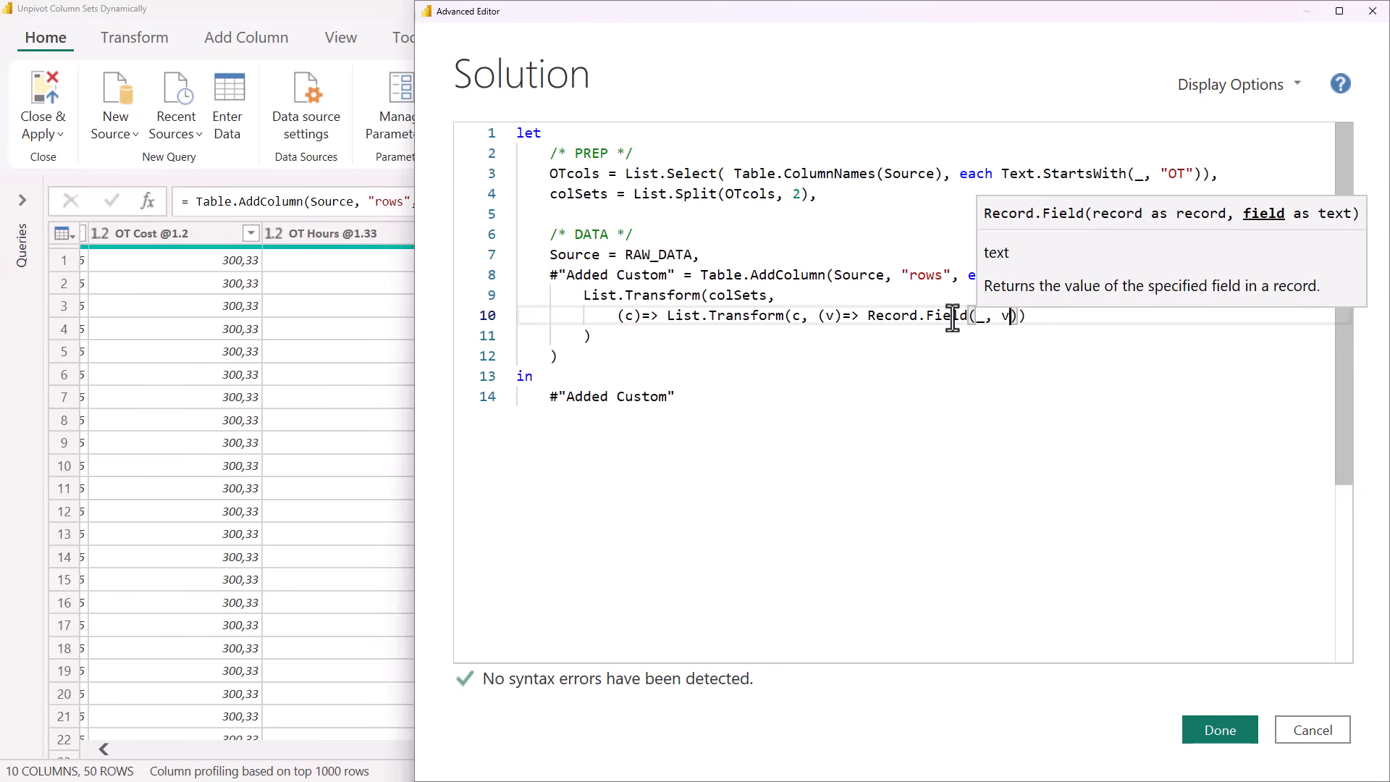
key("Right")
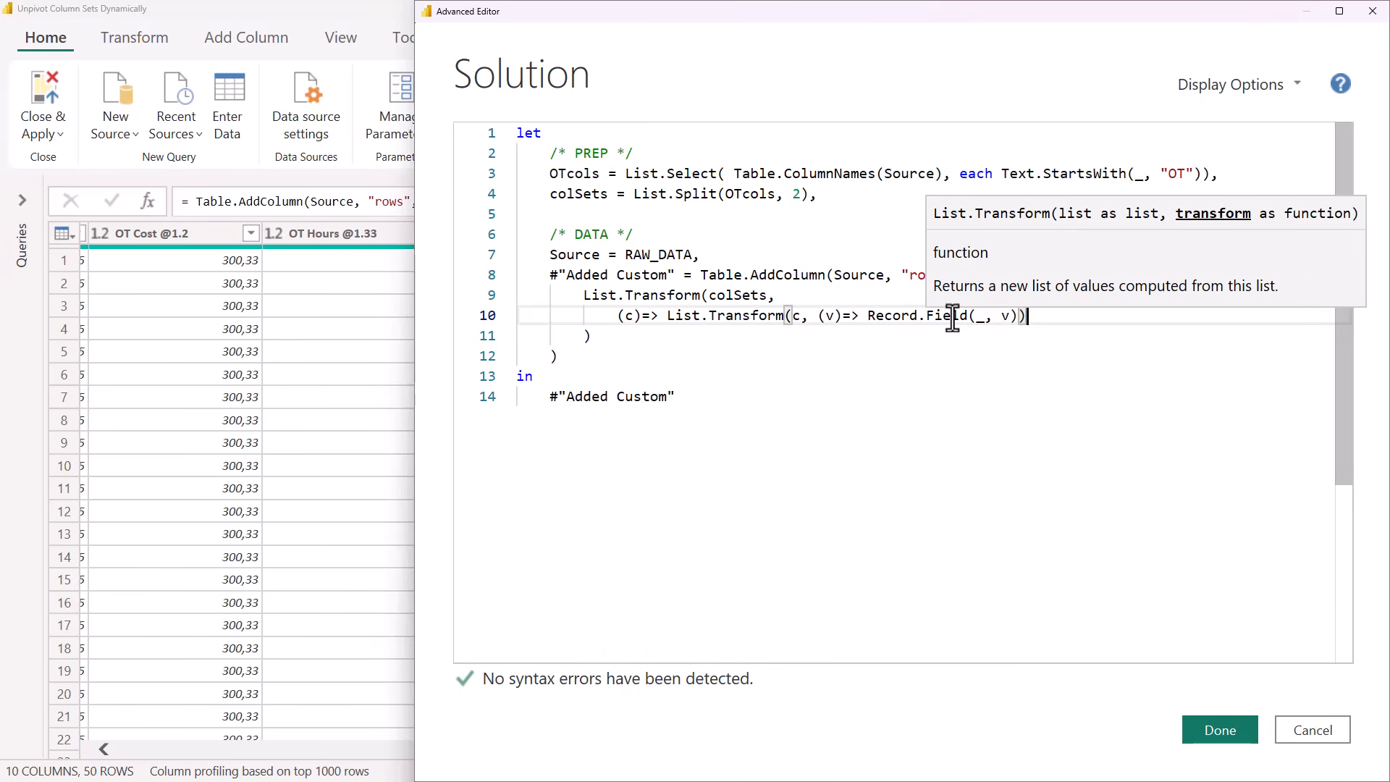
key("Down")
key("Down")
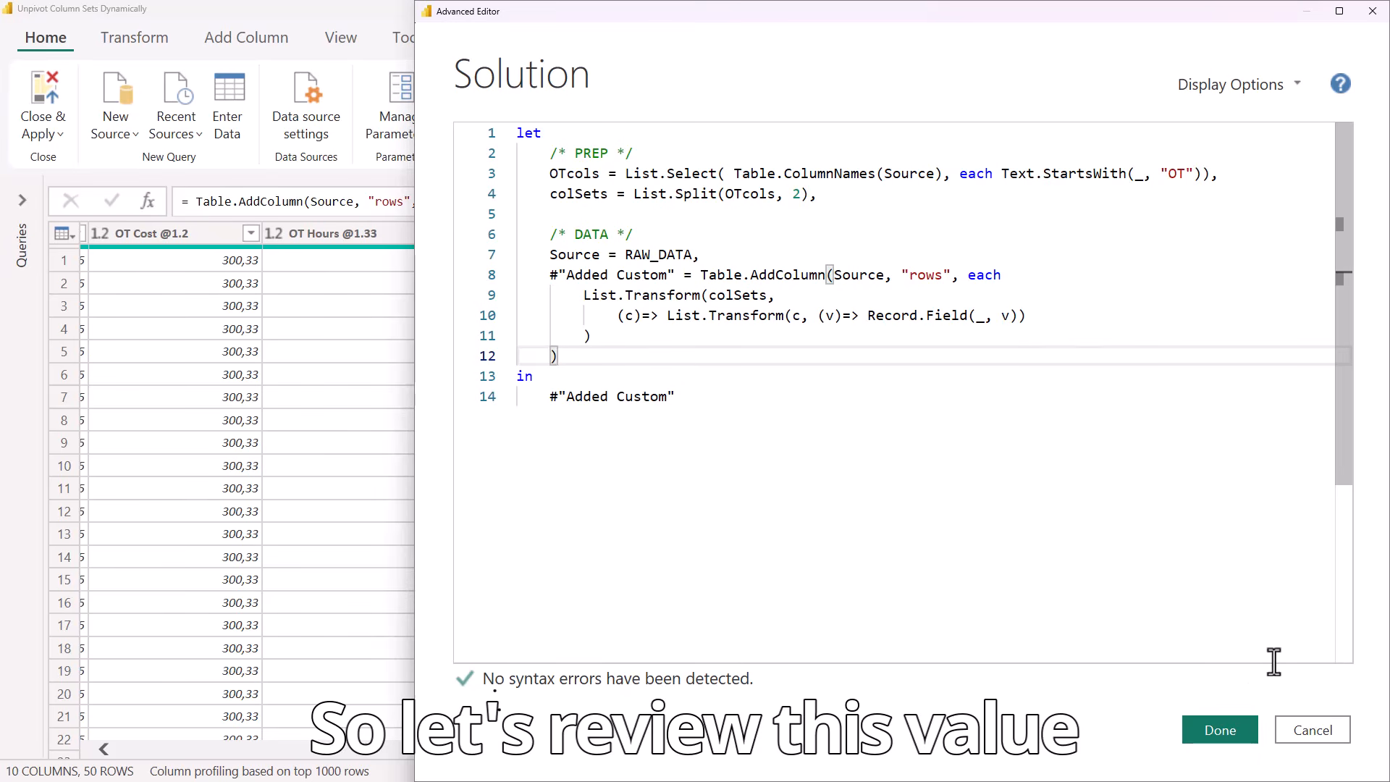
left_click(1236, 734)
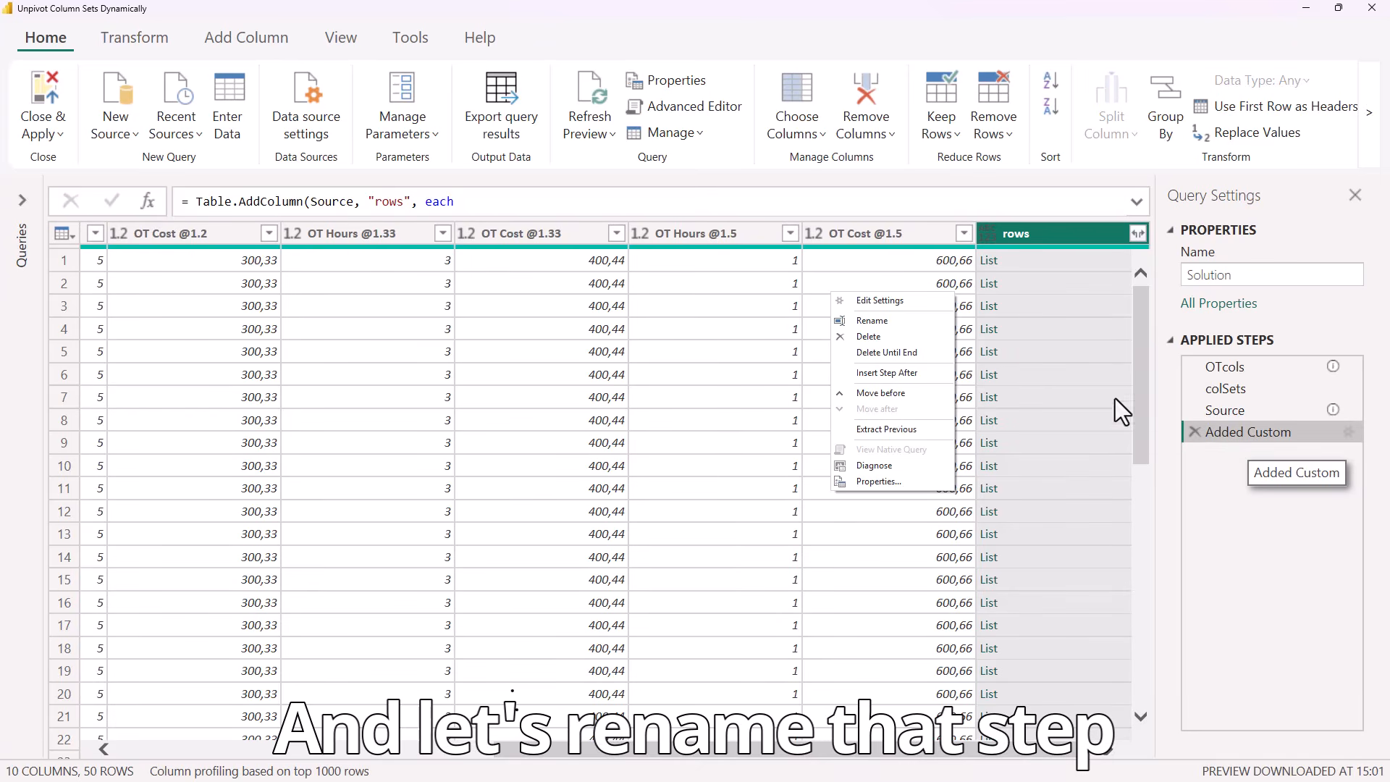
- Rename the Added Custom step to pairs
left_click(907, 323)
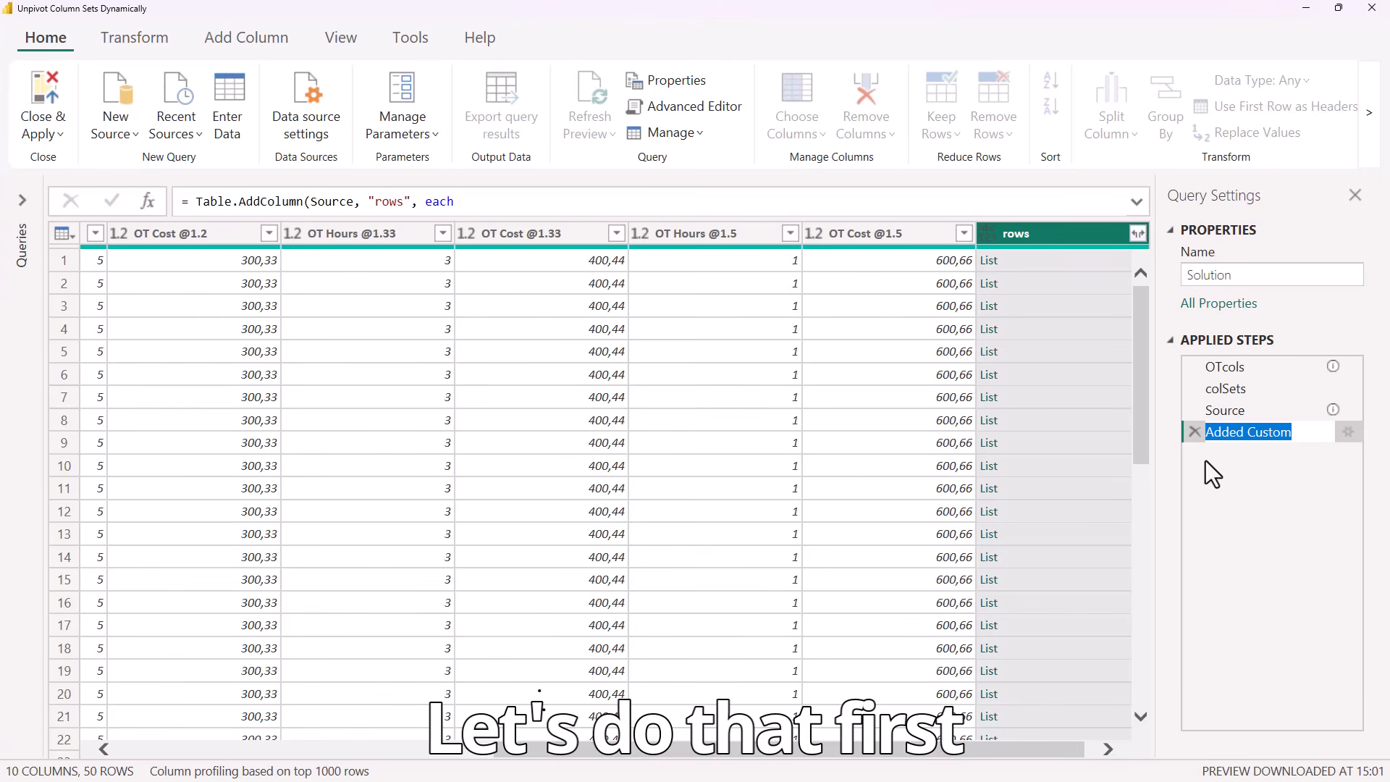
type("pairs")
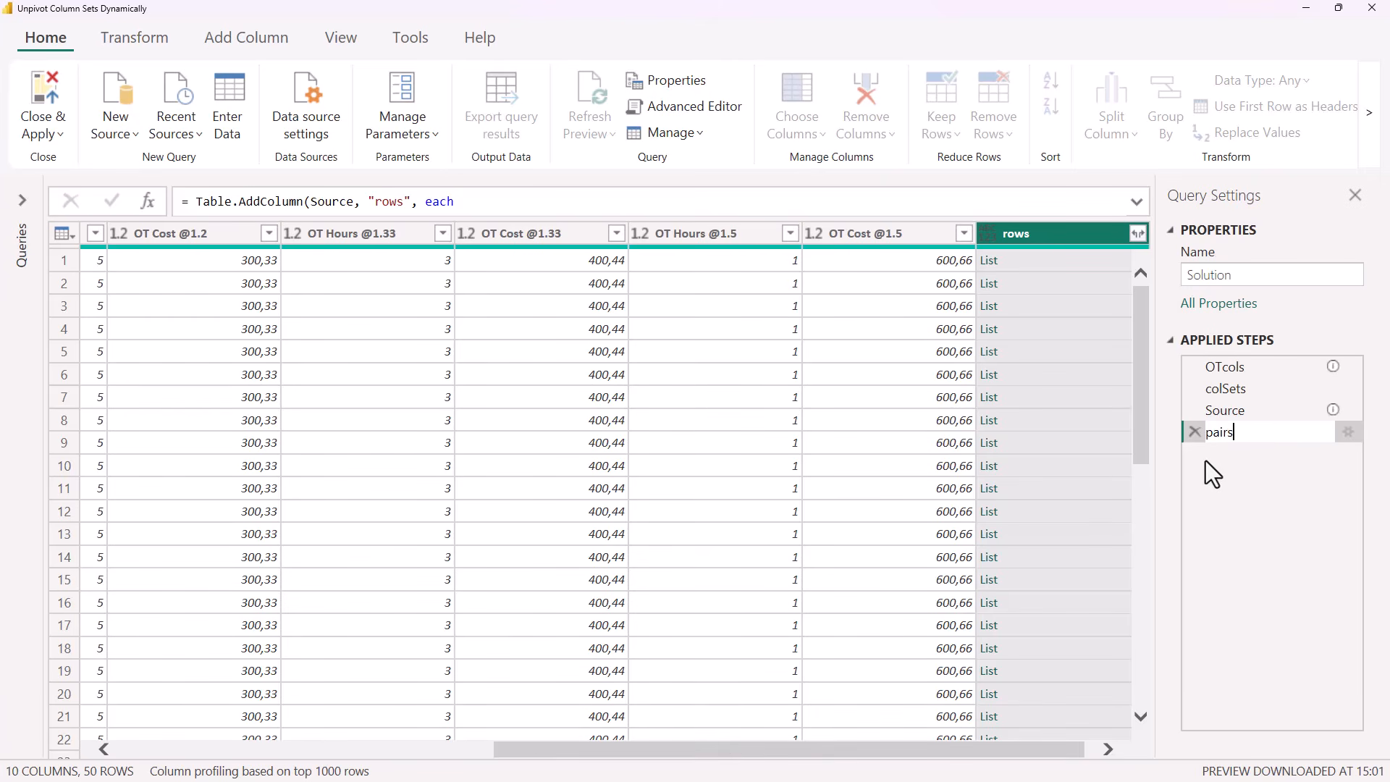
key("Return")
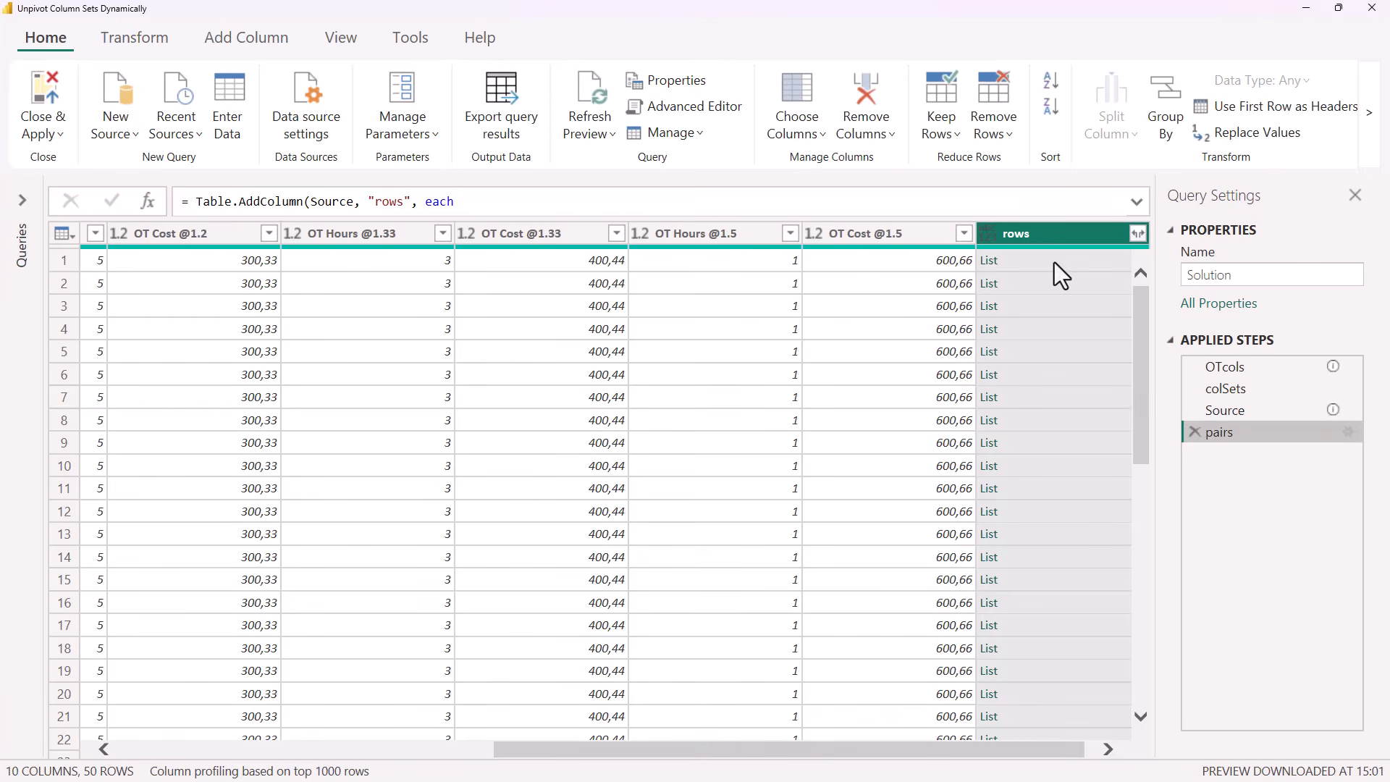
- Examine the nested lists in the first record of the rows column, drilling down to its first pair, and remove the drill-down step
left_click(1054, 262)
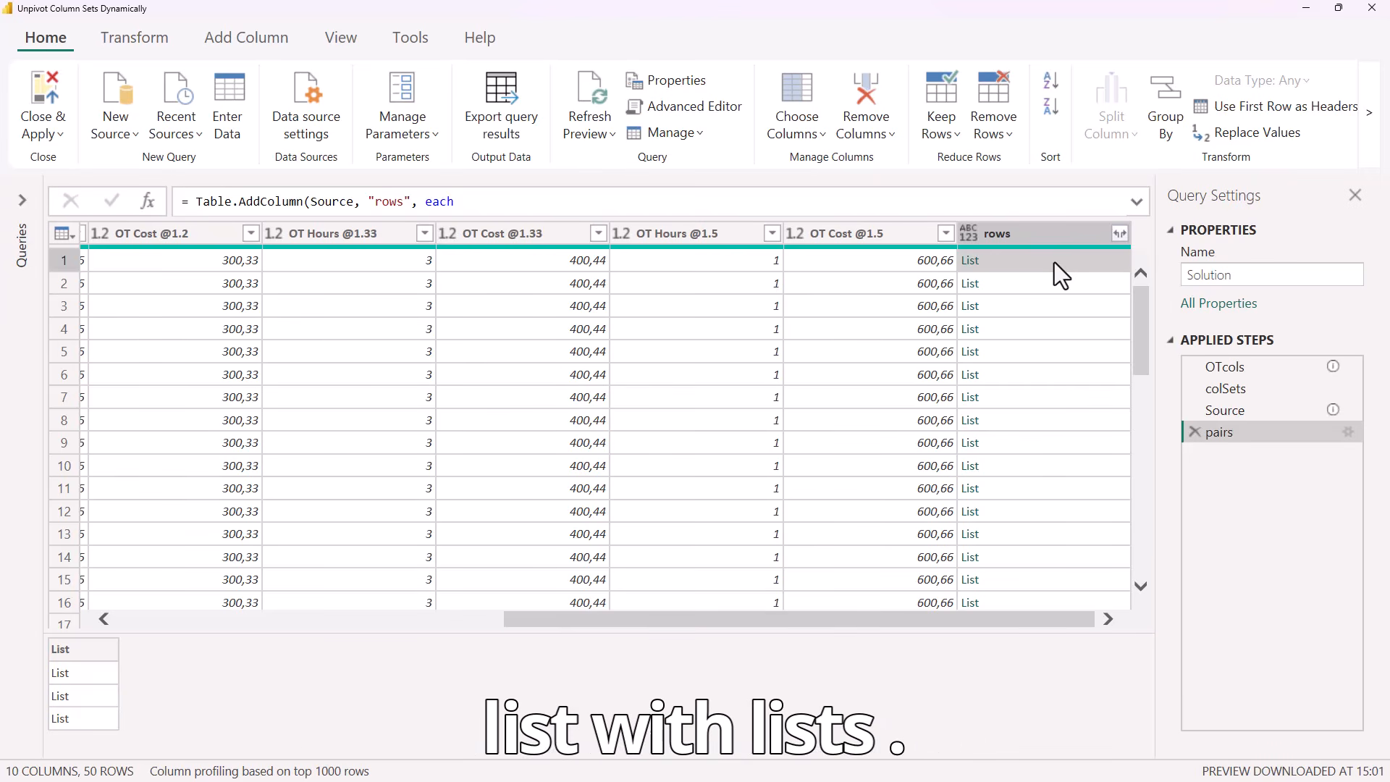
left_click(972, 261)
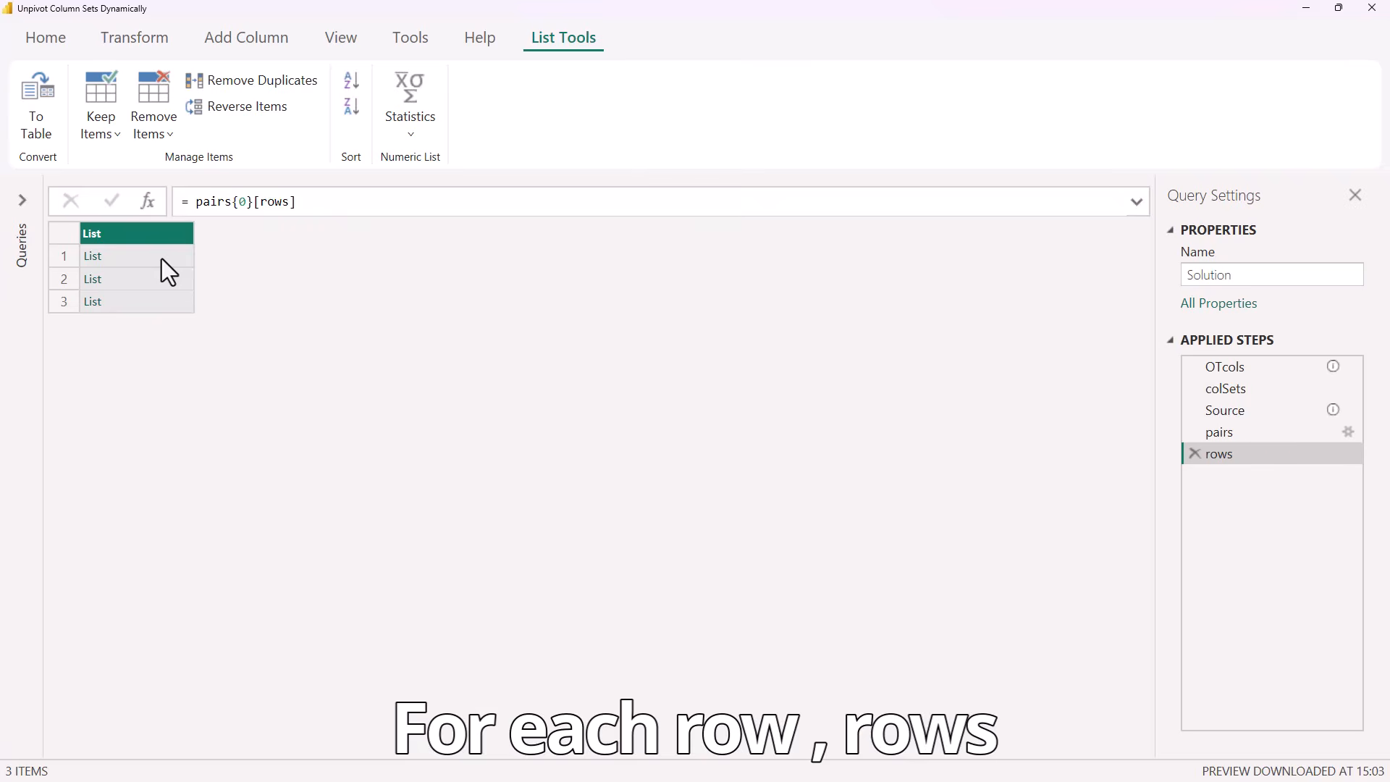
left_click(161, 259)
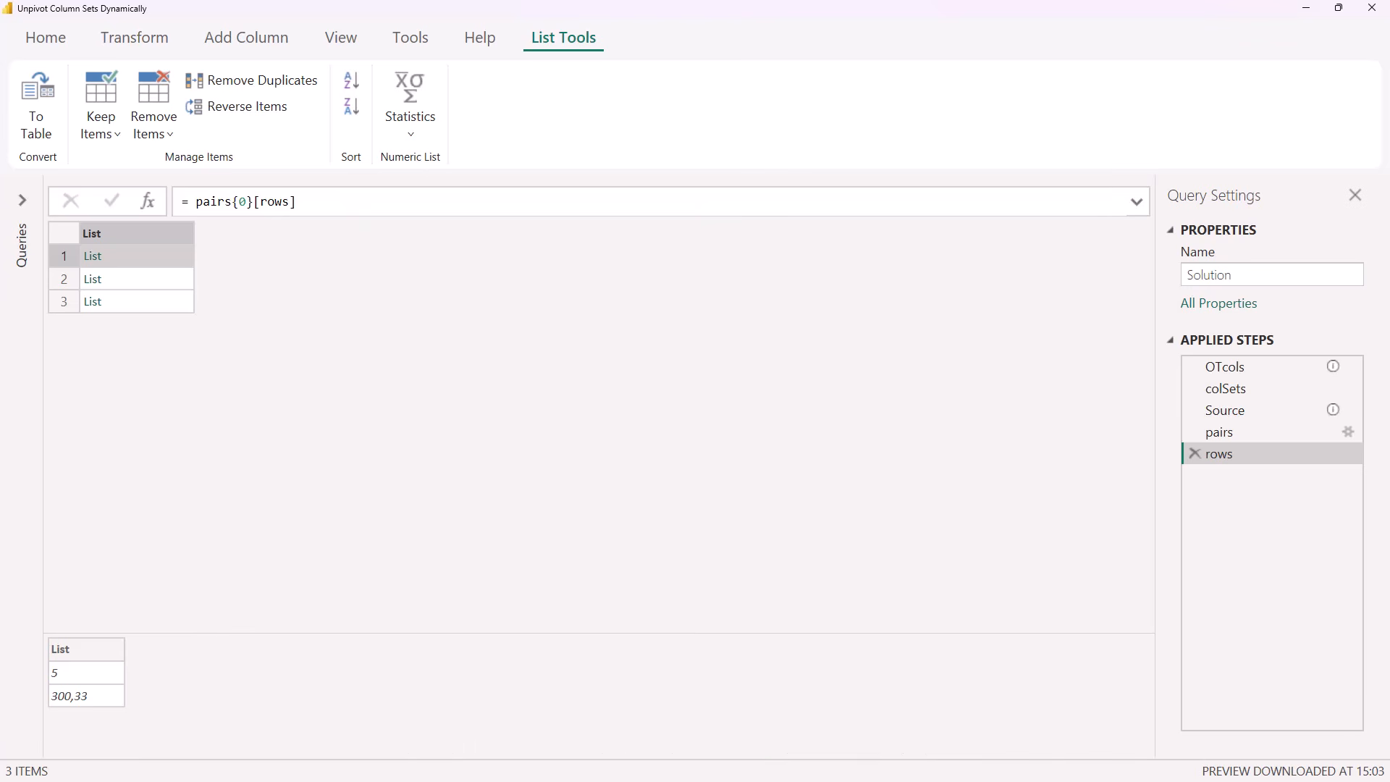
left_click(1194, 454)
- In the pairs step's formula, prepend an empty list {} joined with & to the nested List.Transform after (c)=>
left_click(1136, 201)
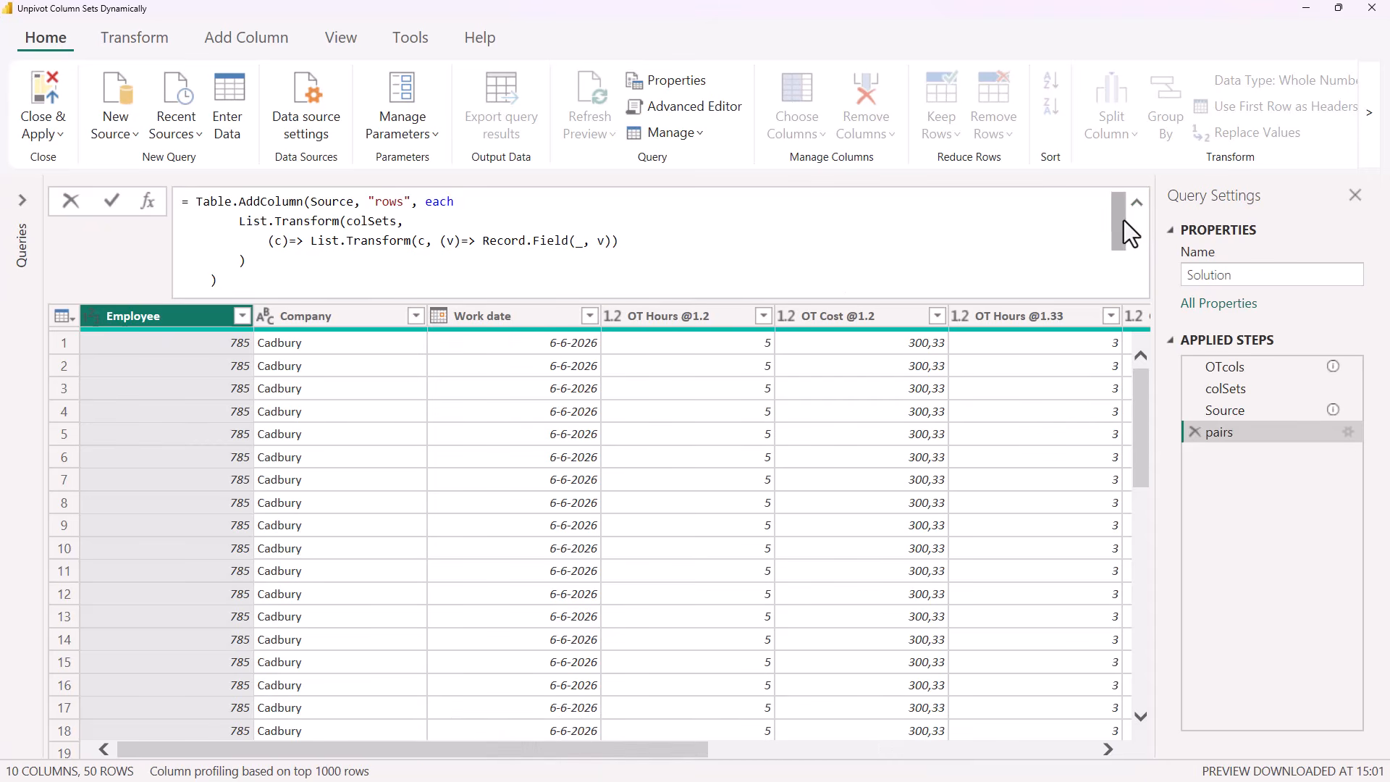
left_click(310, 243)
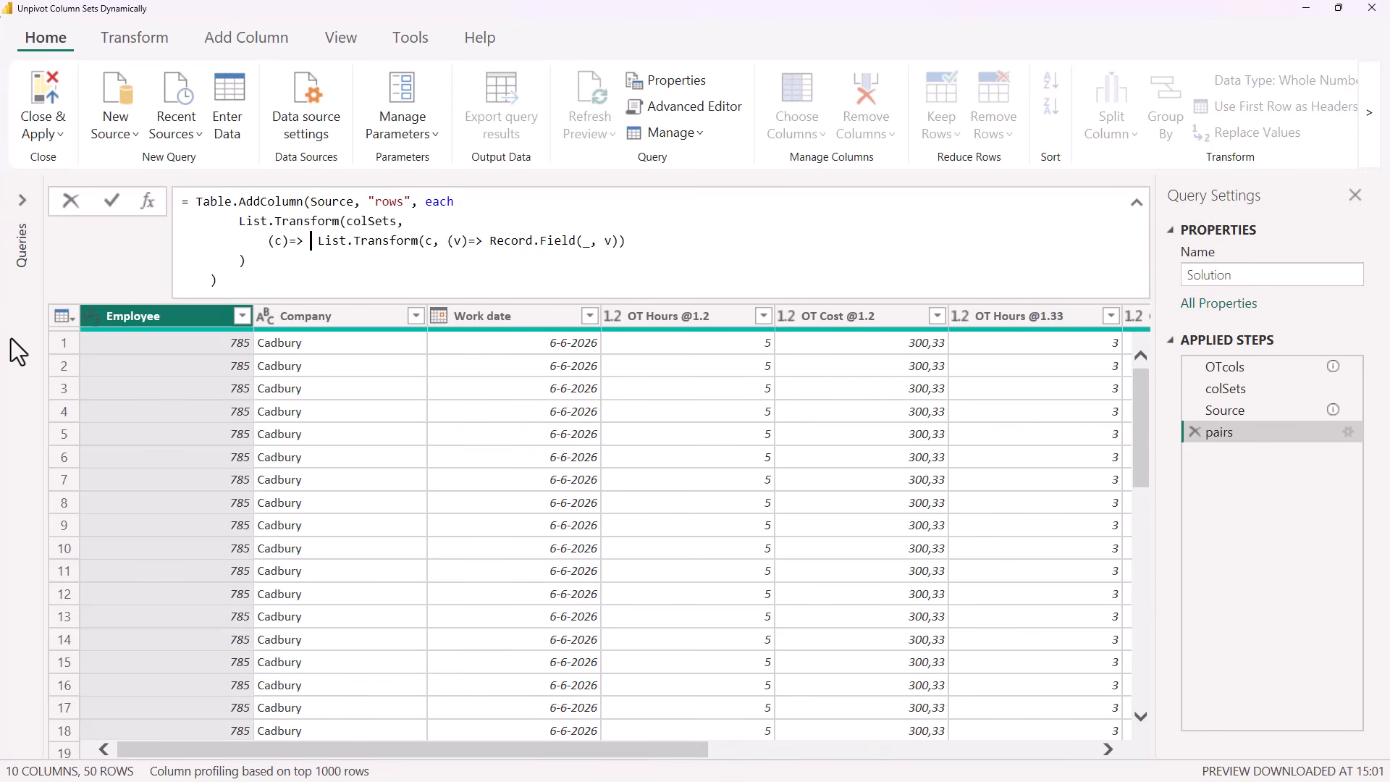
type("{")
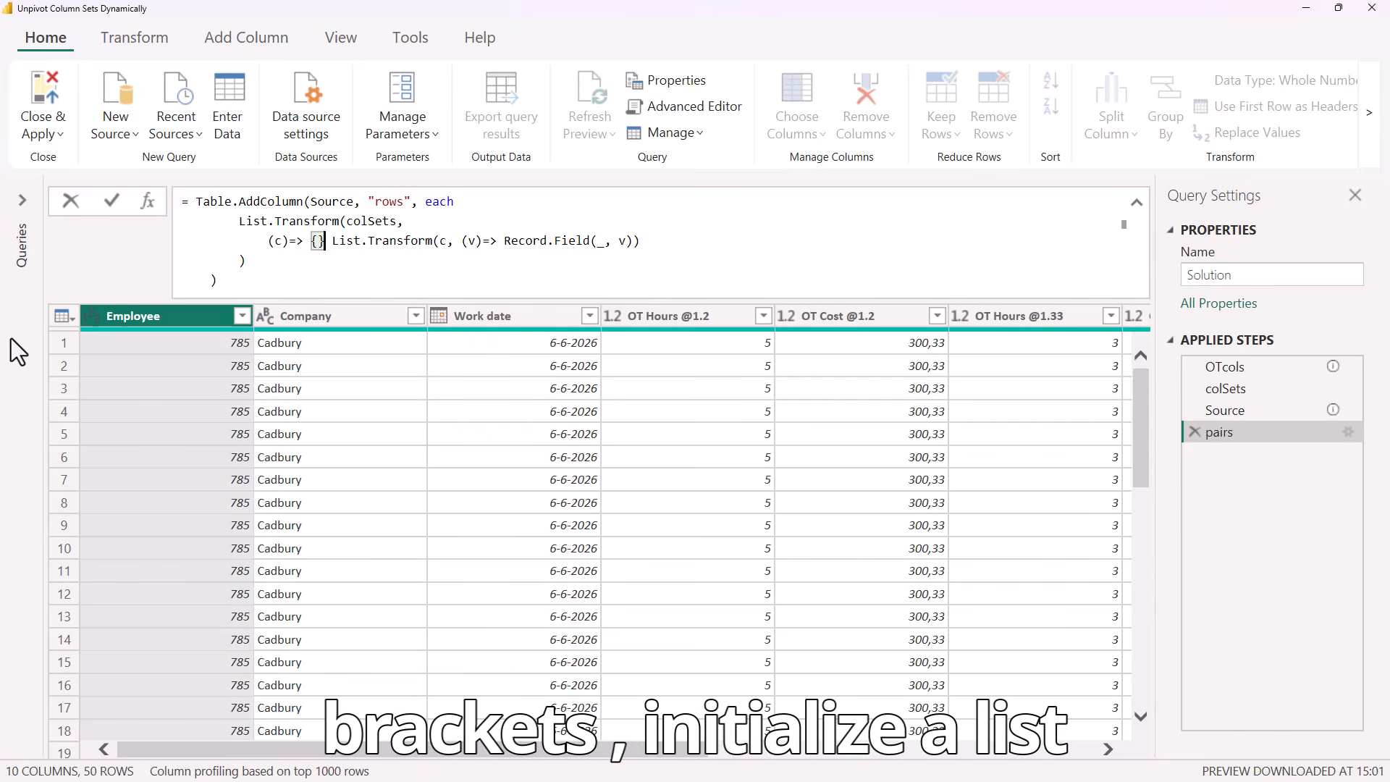
key("Right")
type("&")
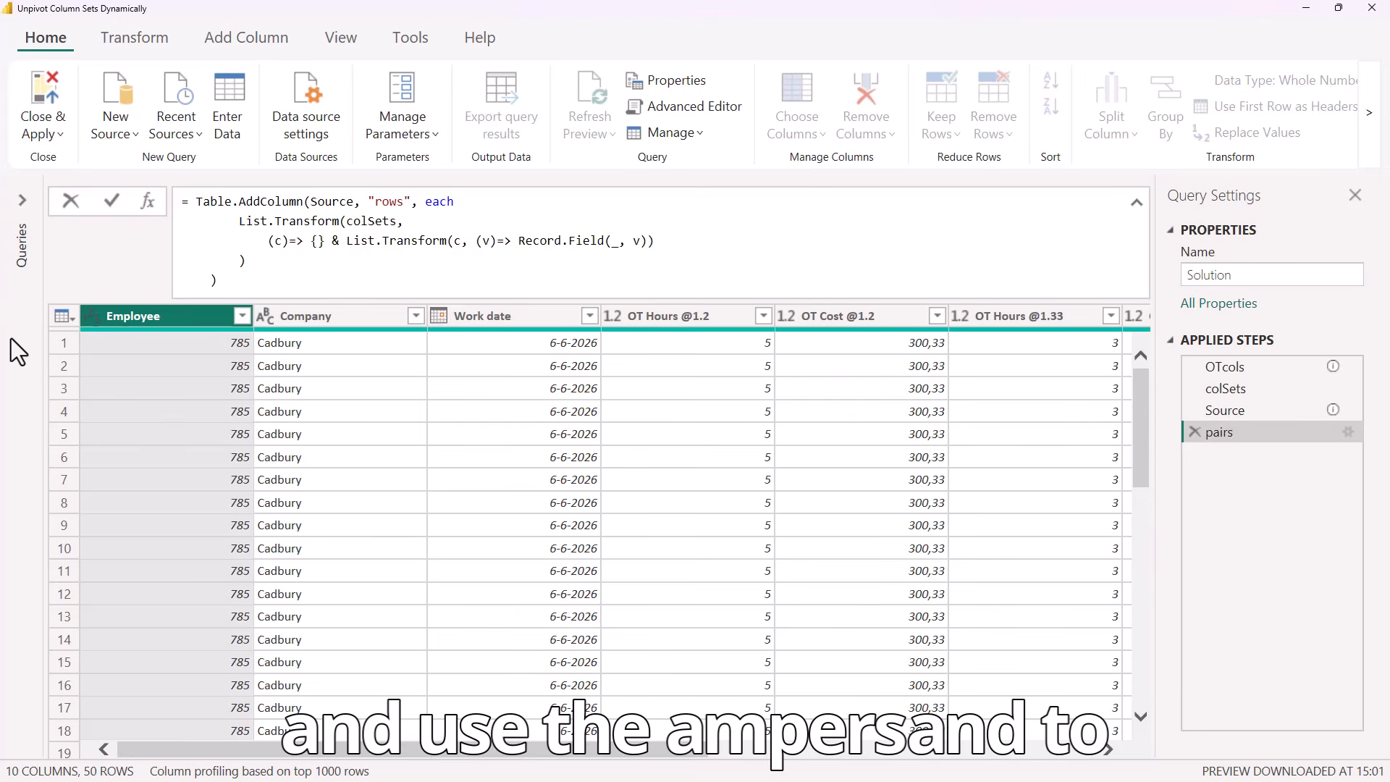
key("Left")
key("Left")
key("Left")
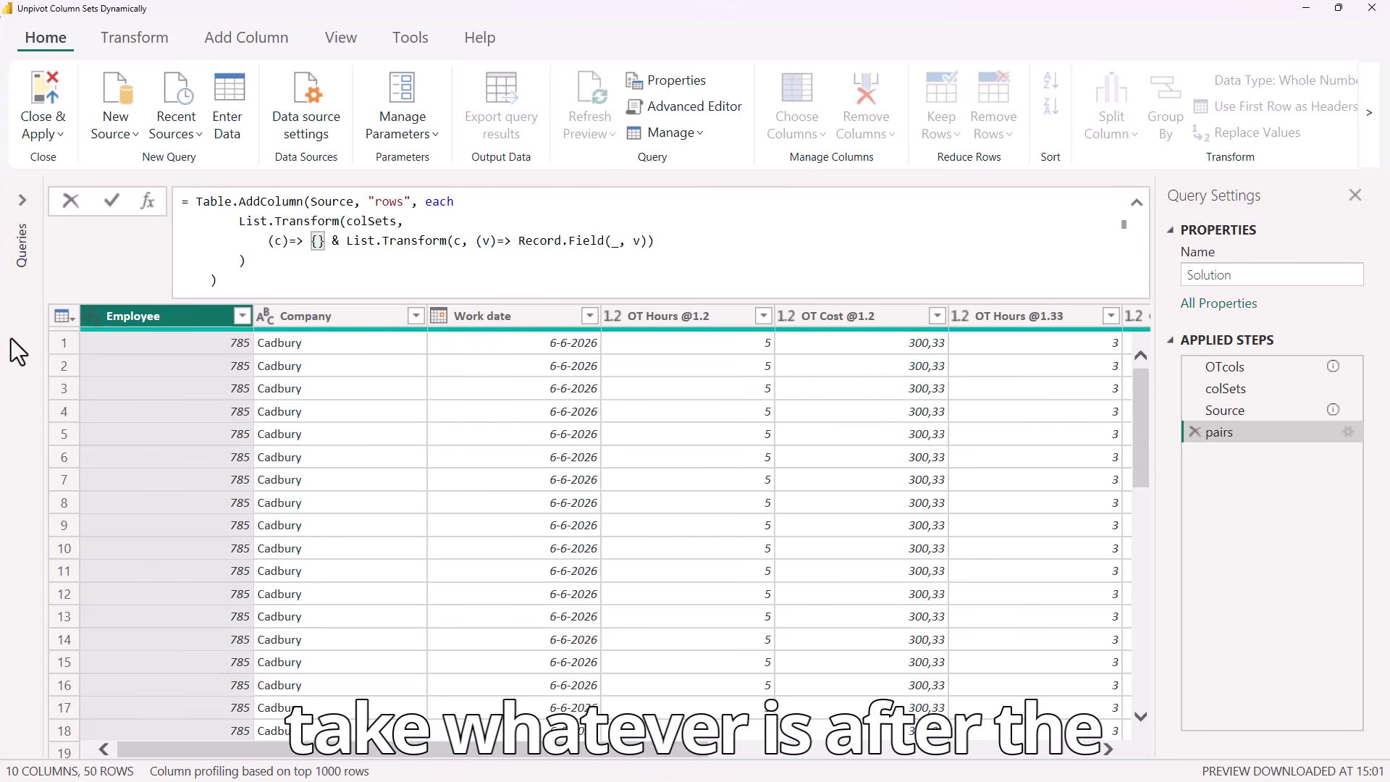
- Fill the empty list with Text.AfterDelimiter(List.First(c), "@")
type("text.AfterDelimiter")
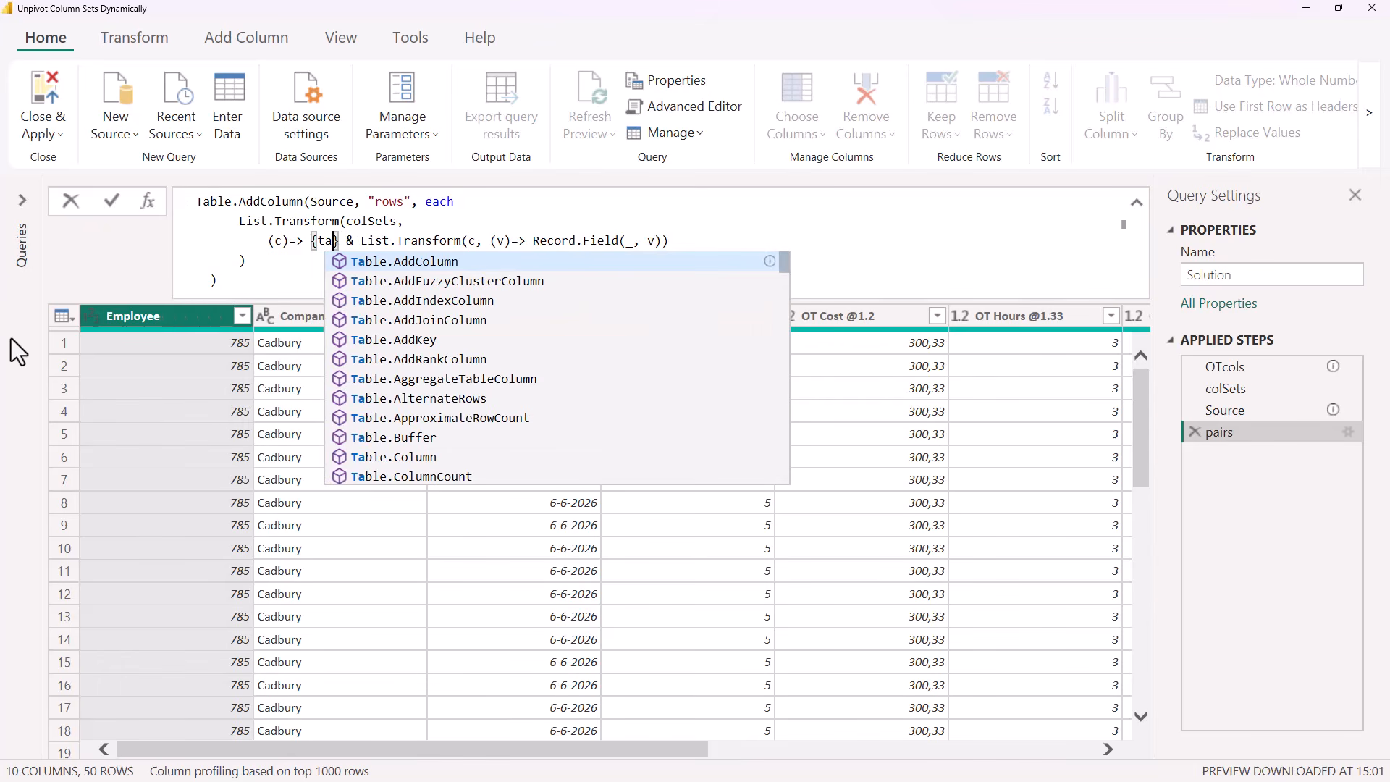
key("Tab")
type("(")
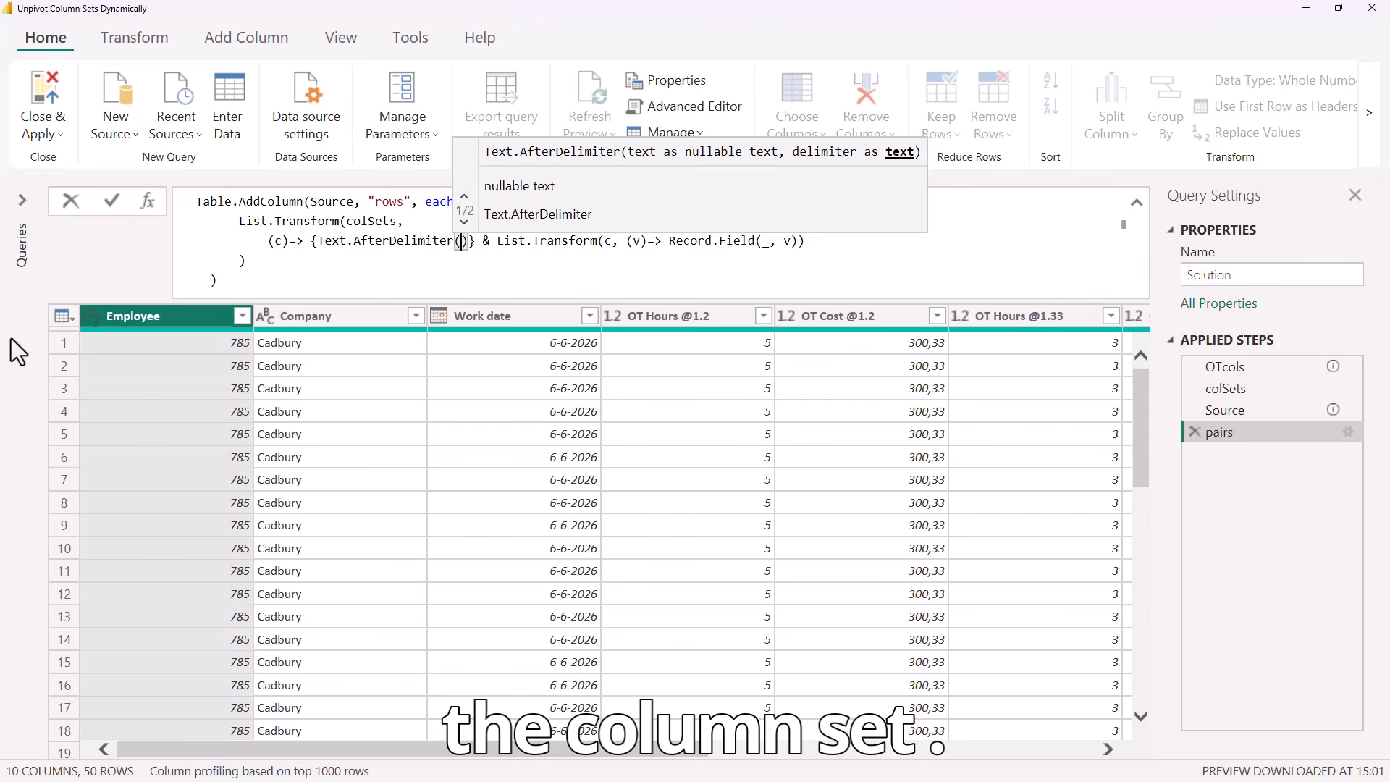
type("lif")
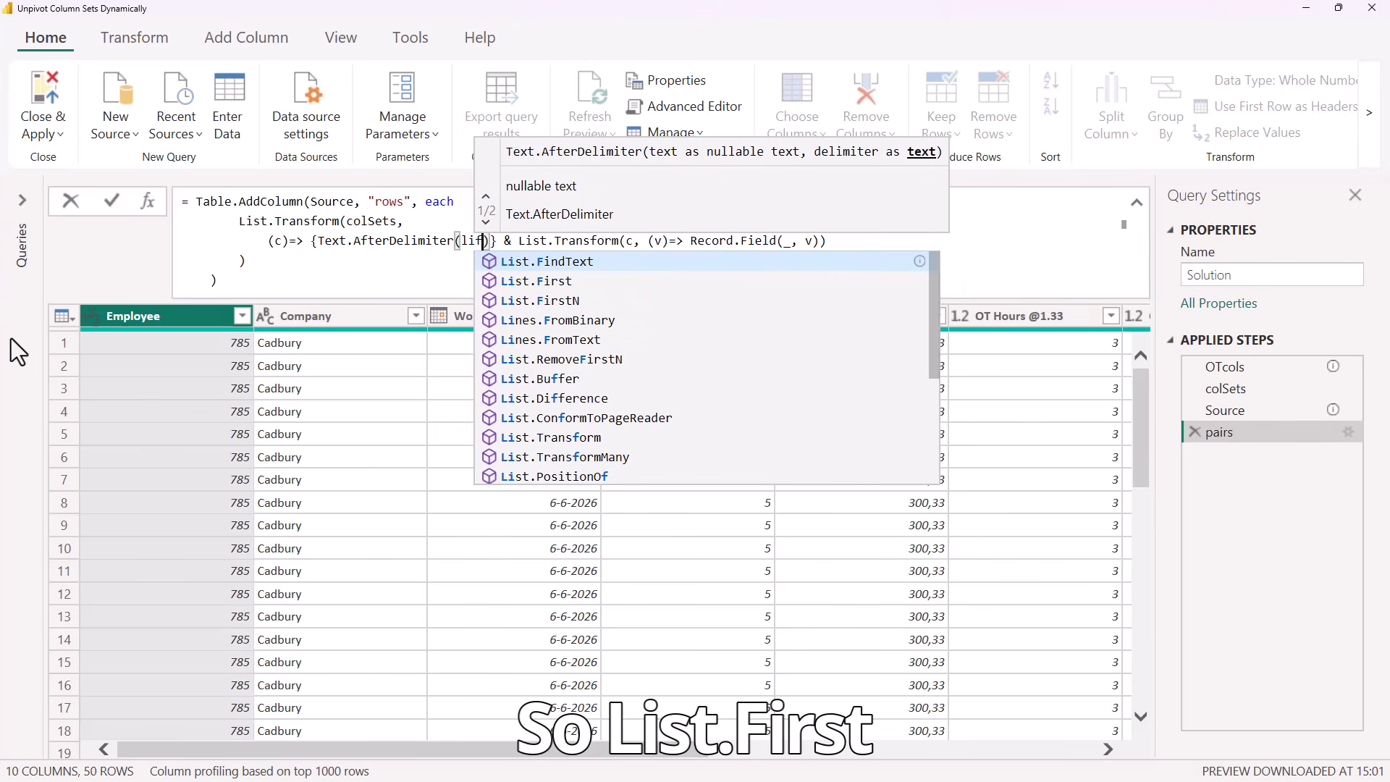
key("Down")
key("Tab")
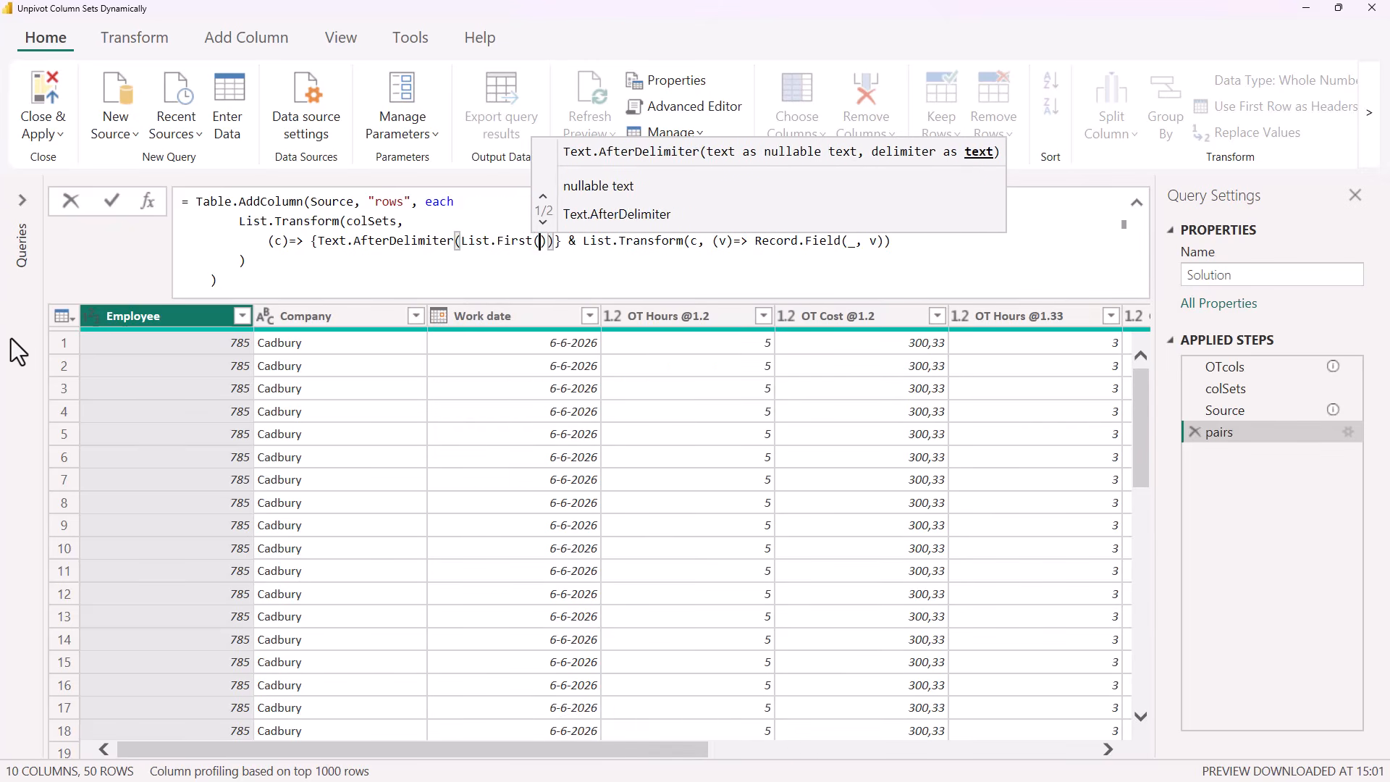
type("(c)")
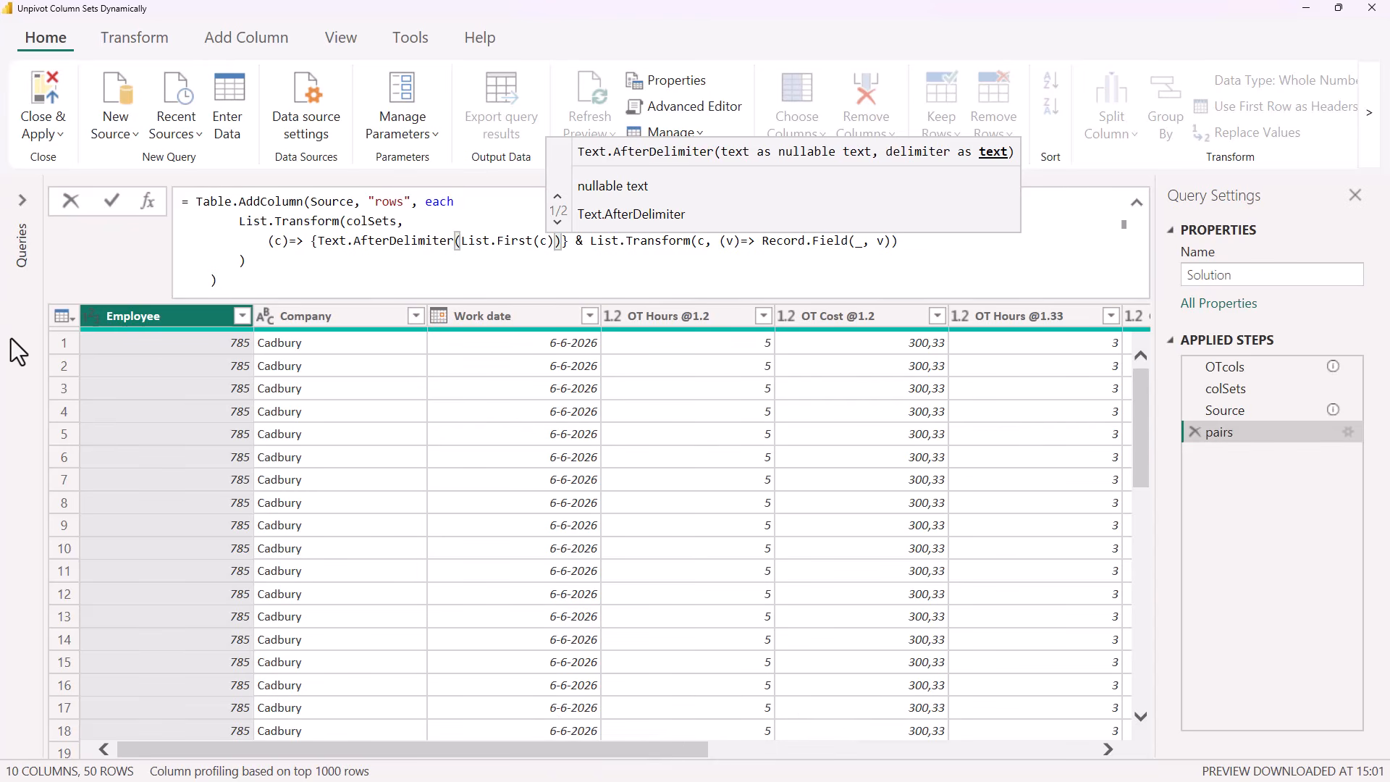
type(", ")
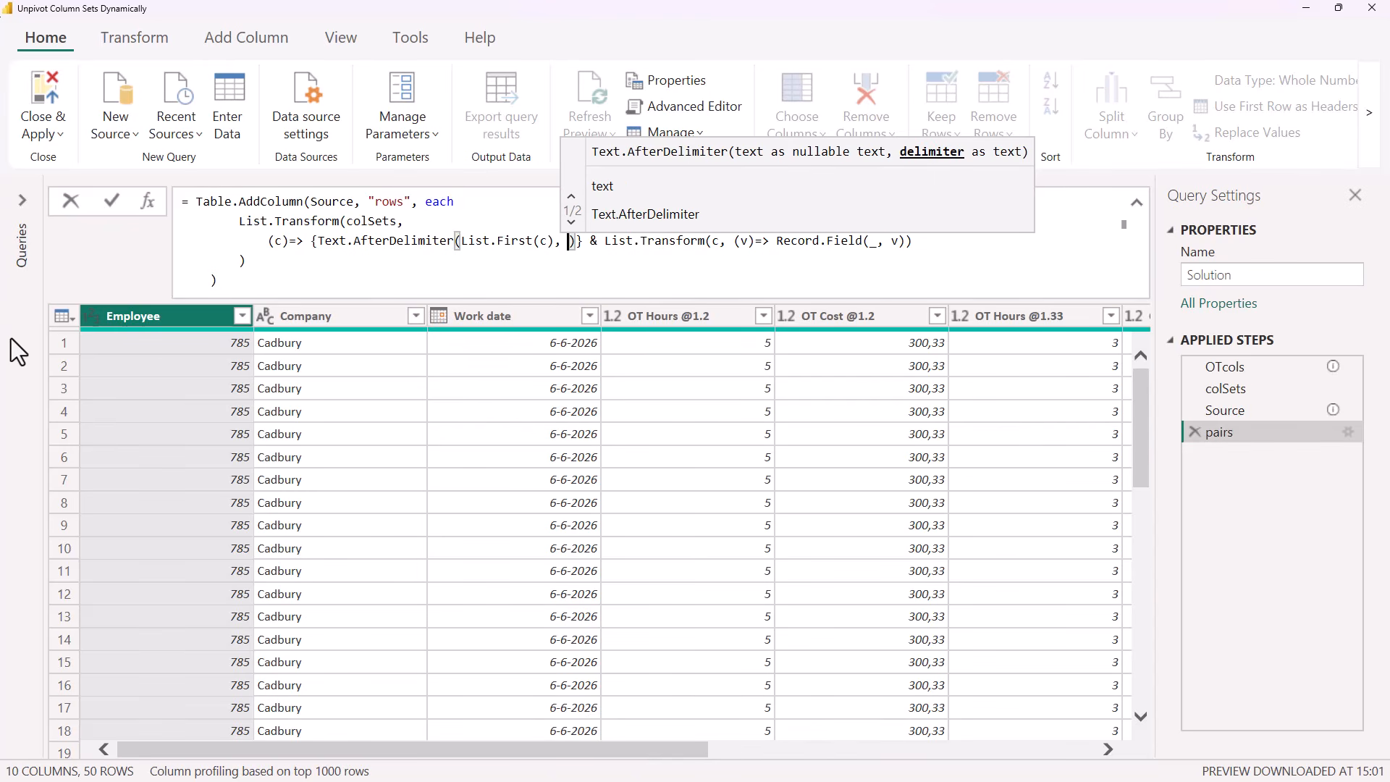
type("\"")
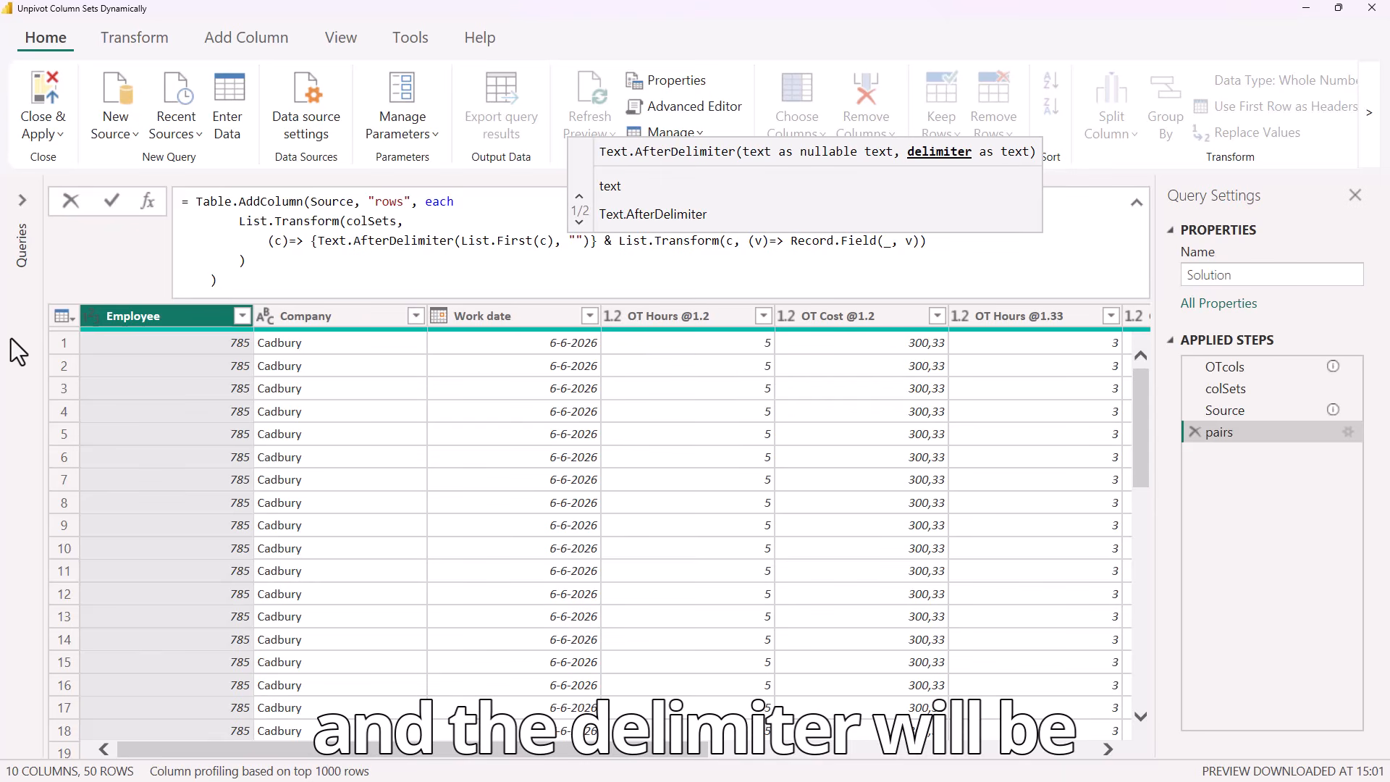
type("@")
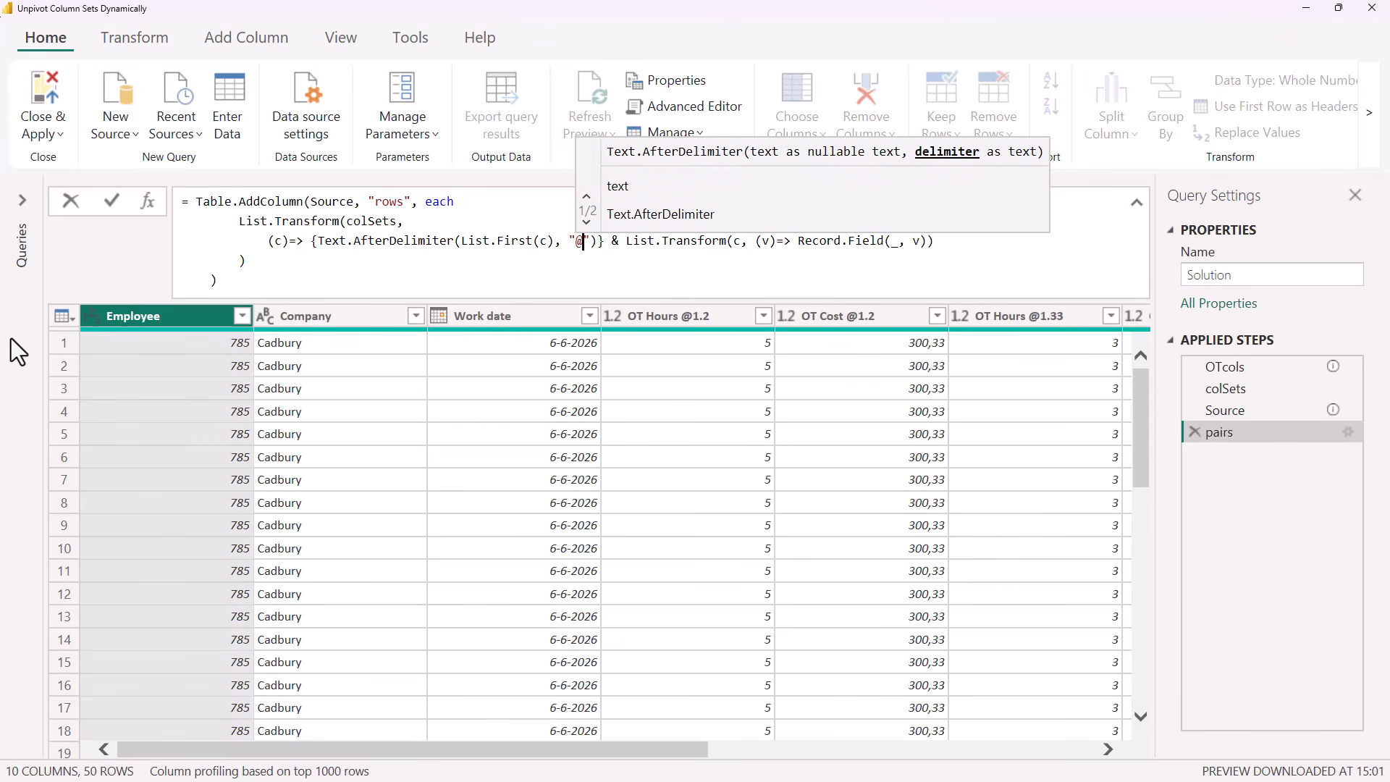
- Prefix the Text.AfterDelimiter expression with "OT @" & and apply the formula
left_click(317, 242)
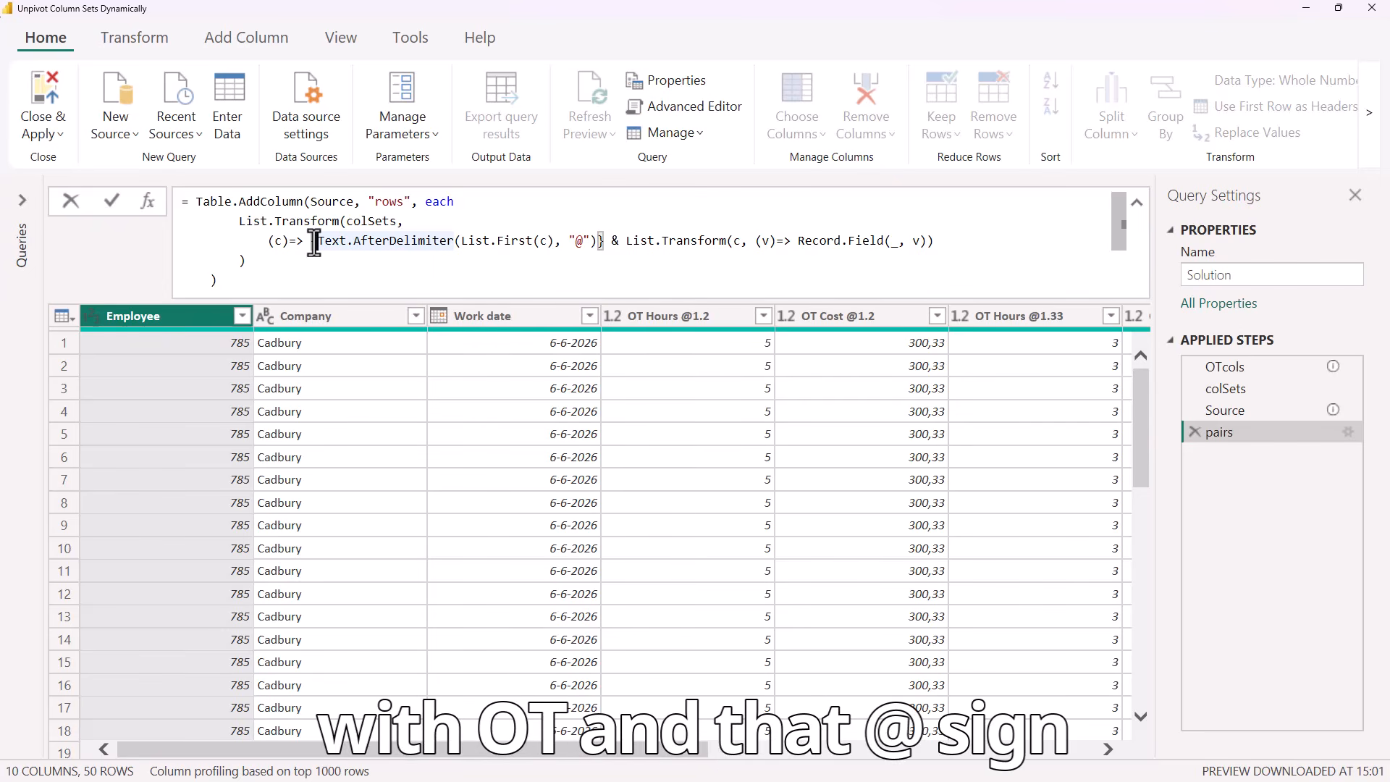
type("\"")
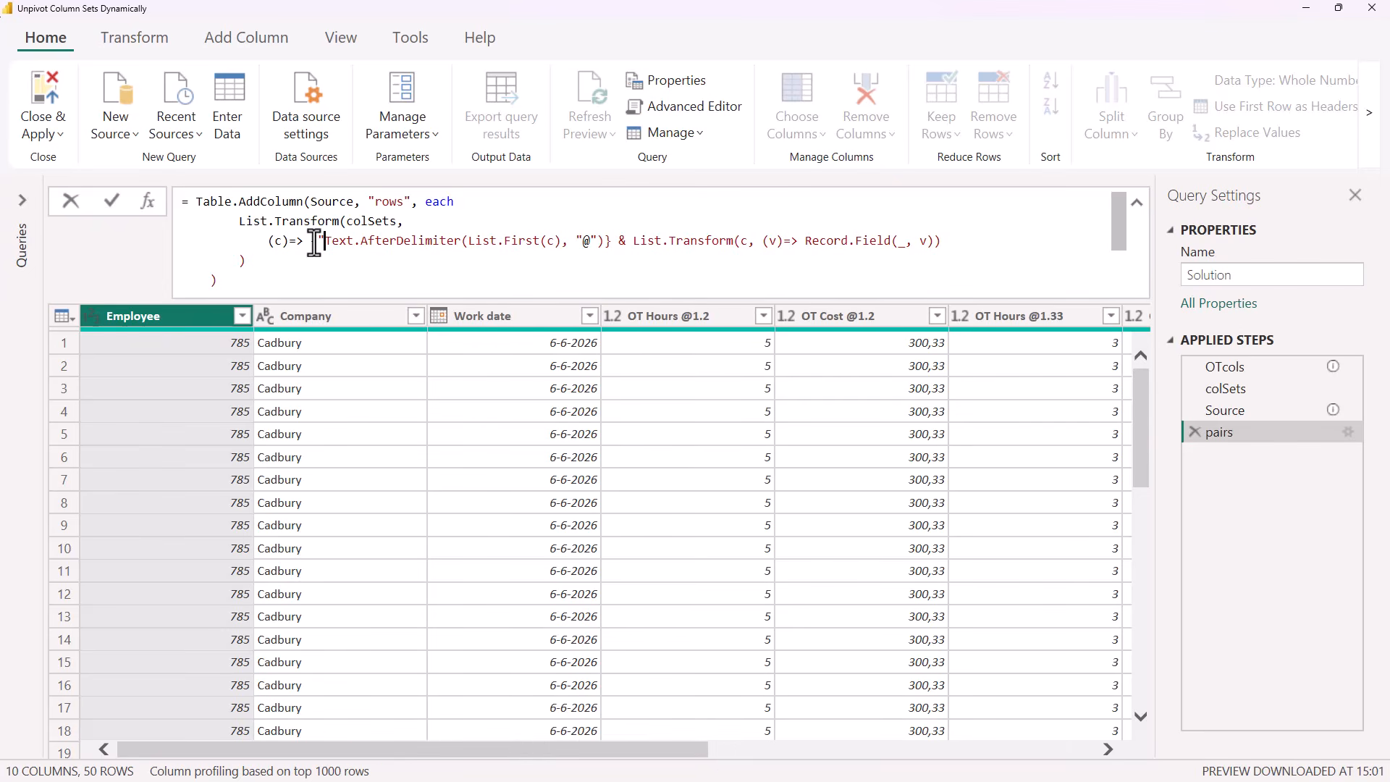
type("OT ")
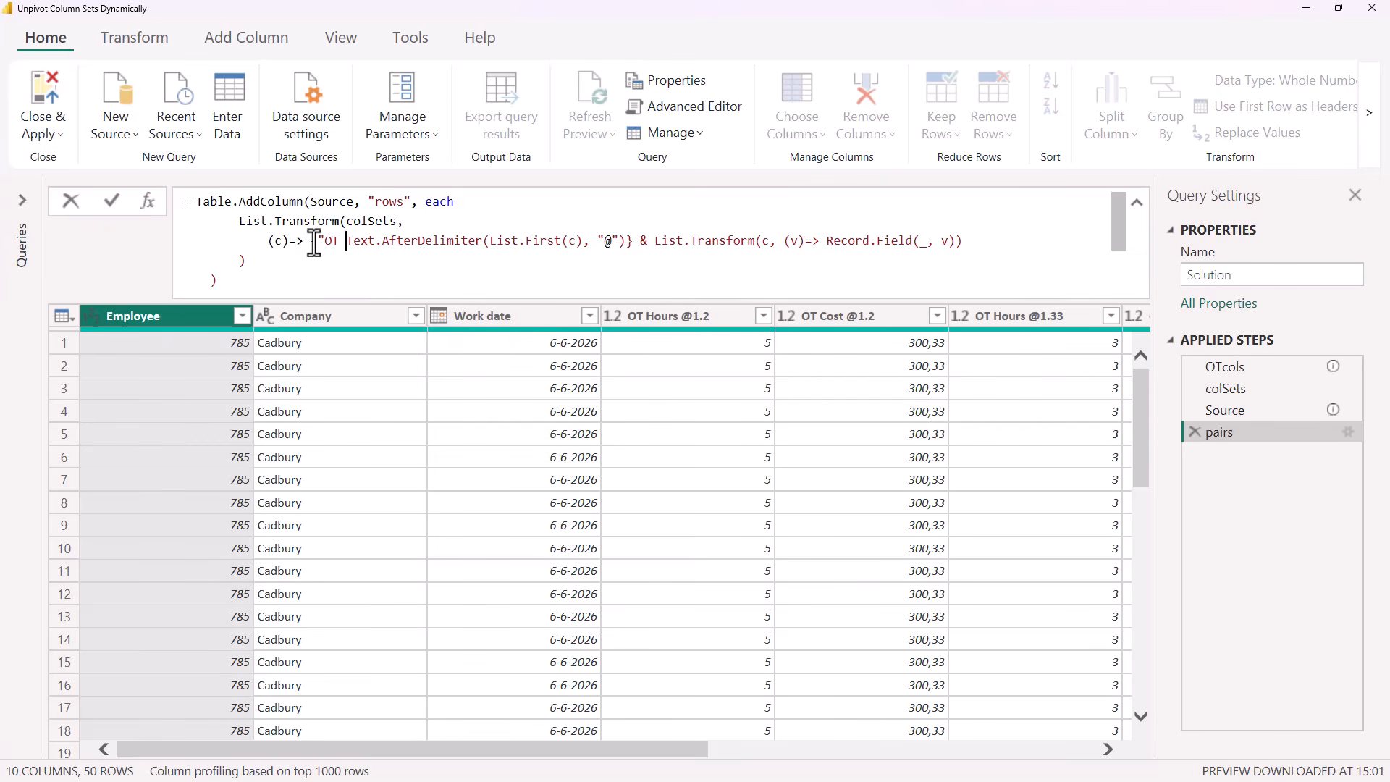
type("@\" ")
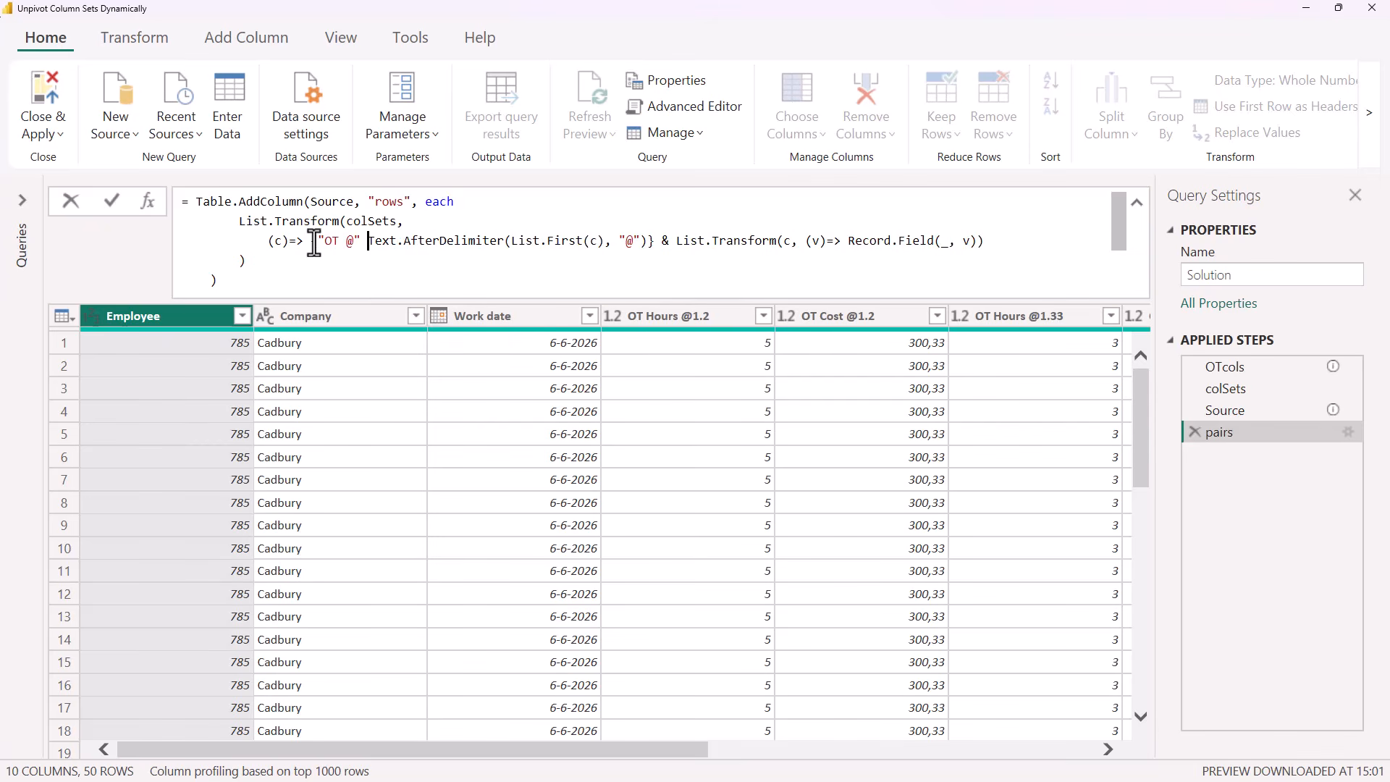
type("&")
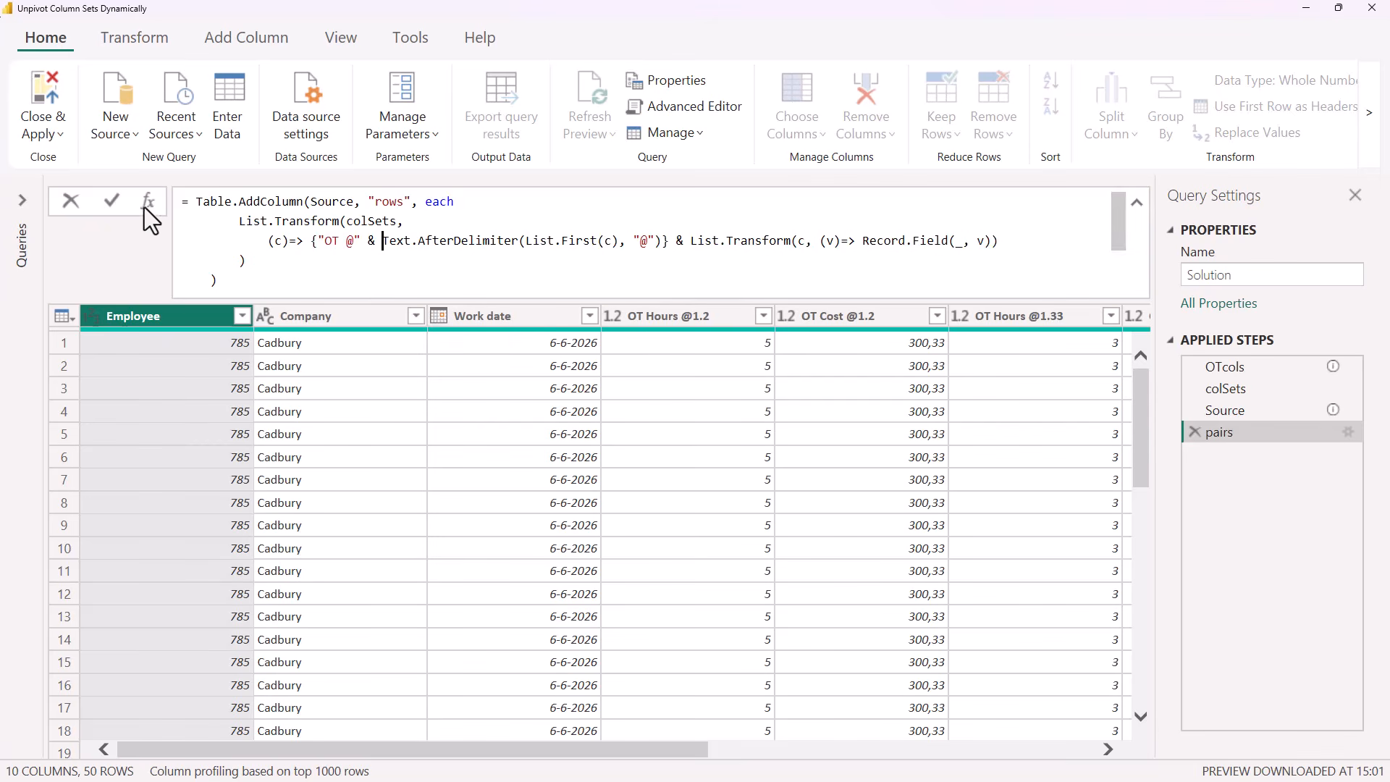
left_click(112, 208)
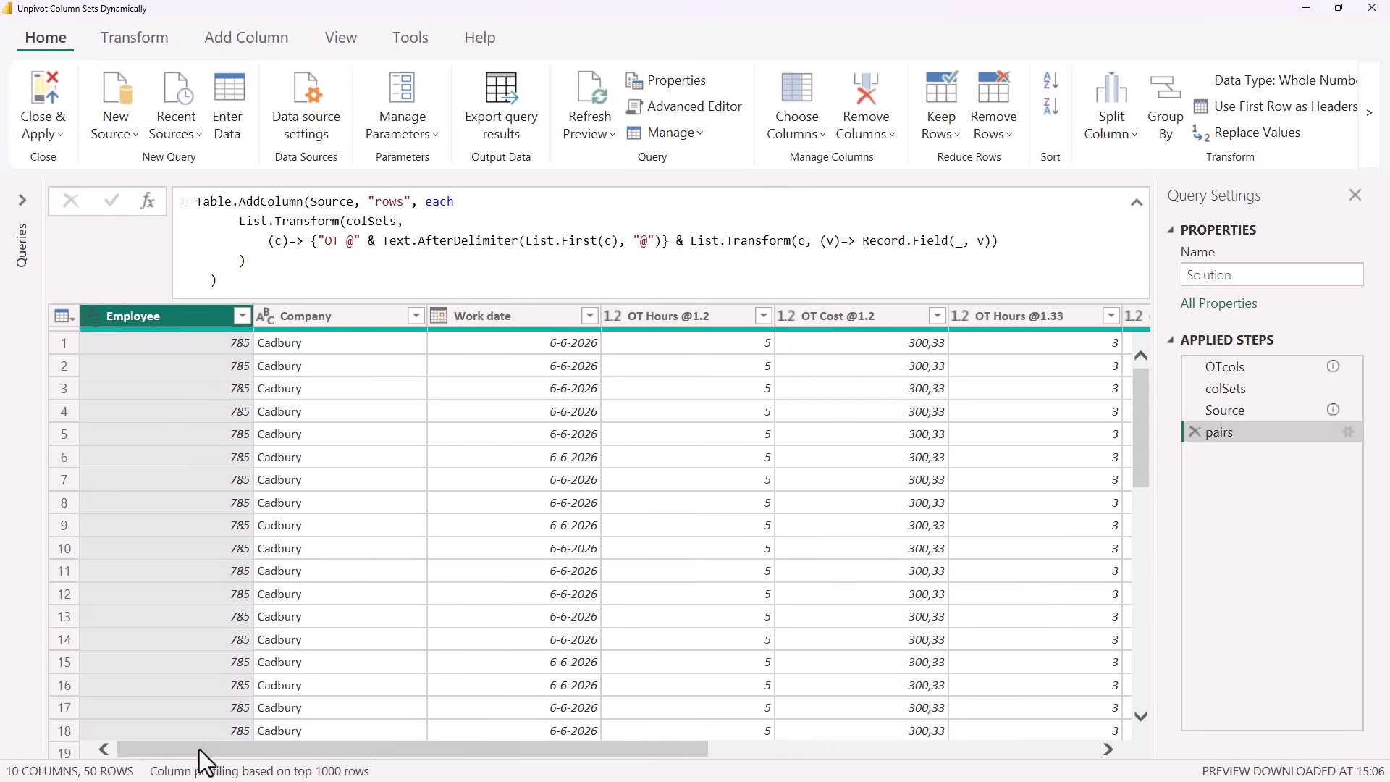
- Examine the first record's nested lists in the rows column, previewing the first inner list, and remove the drill-down step
left_click_drag(202, 750, 806, 756)
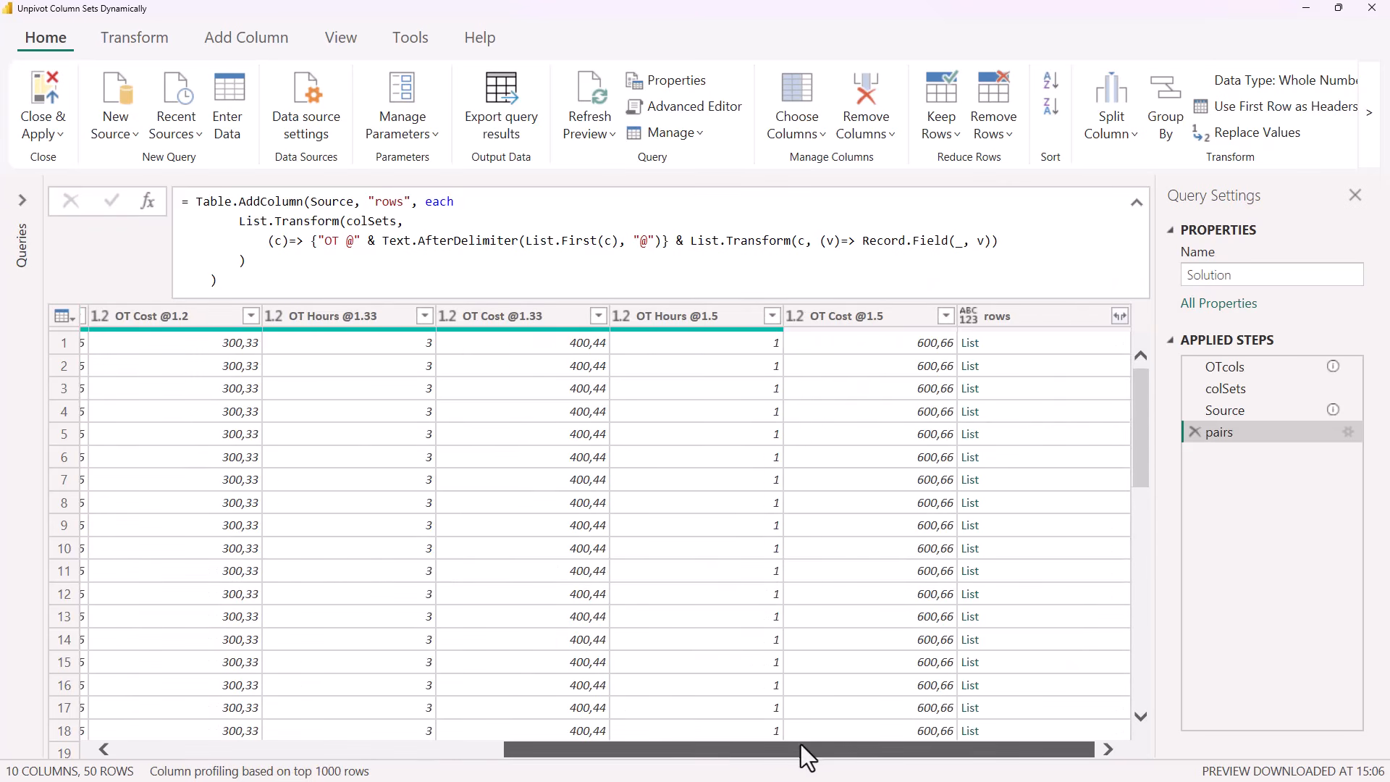
left_click(1032, 343)
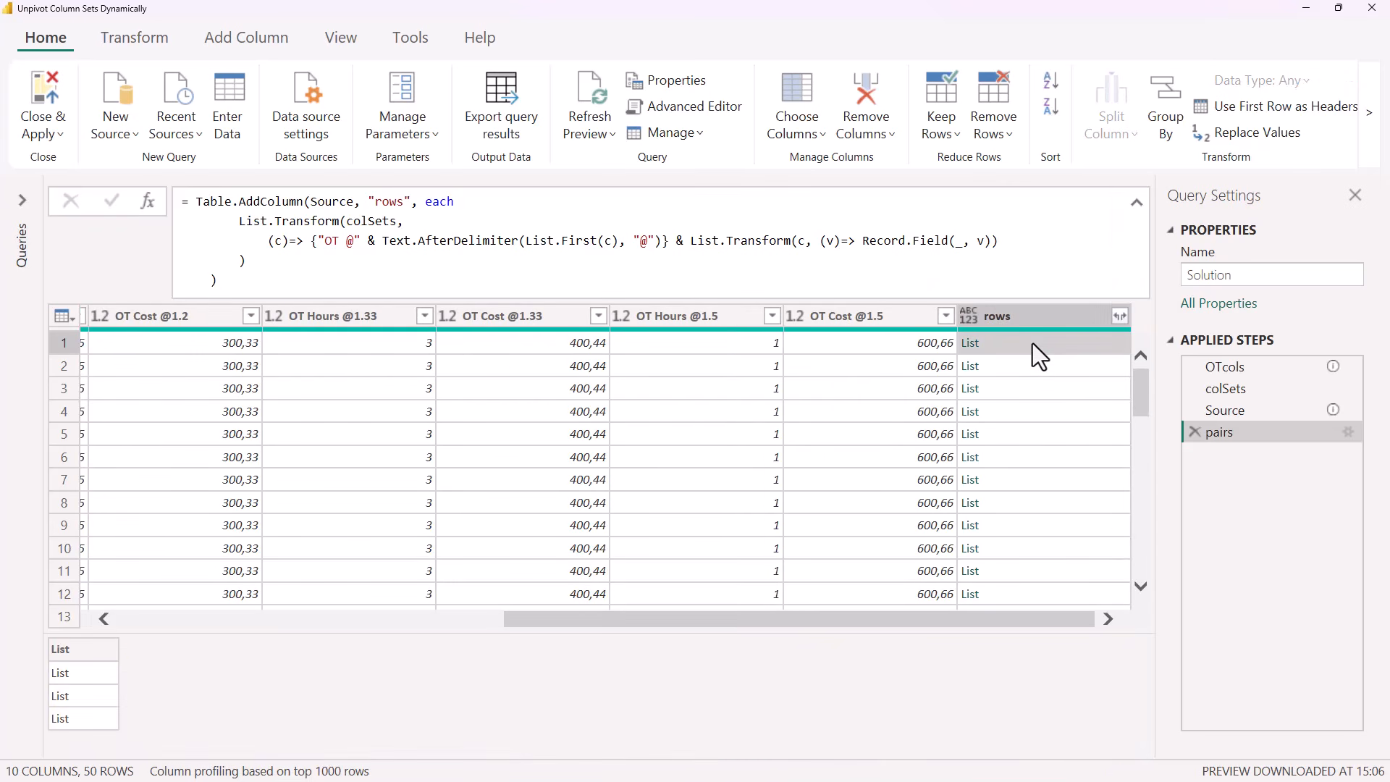
left_click(971, 344)
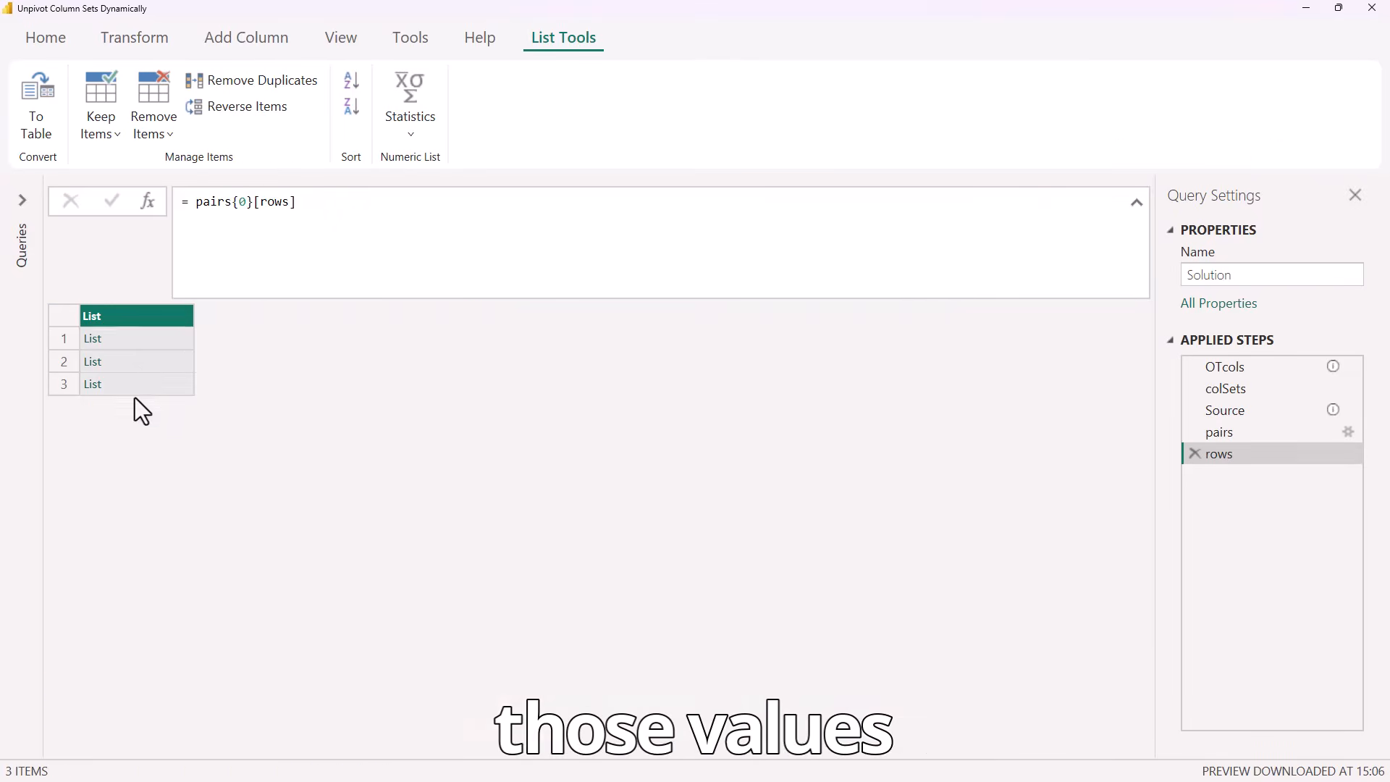
left_click(137, 339)
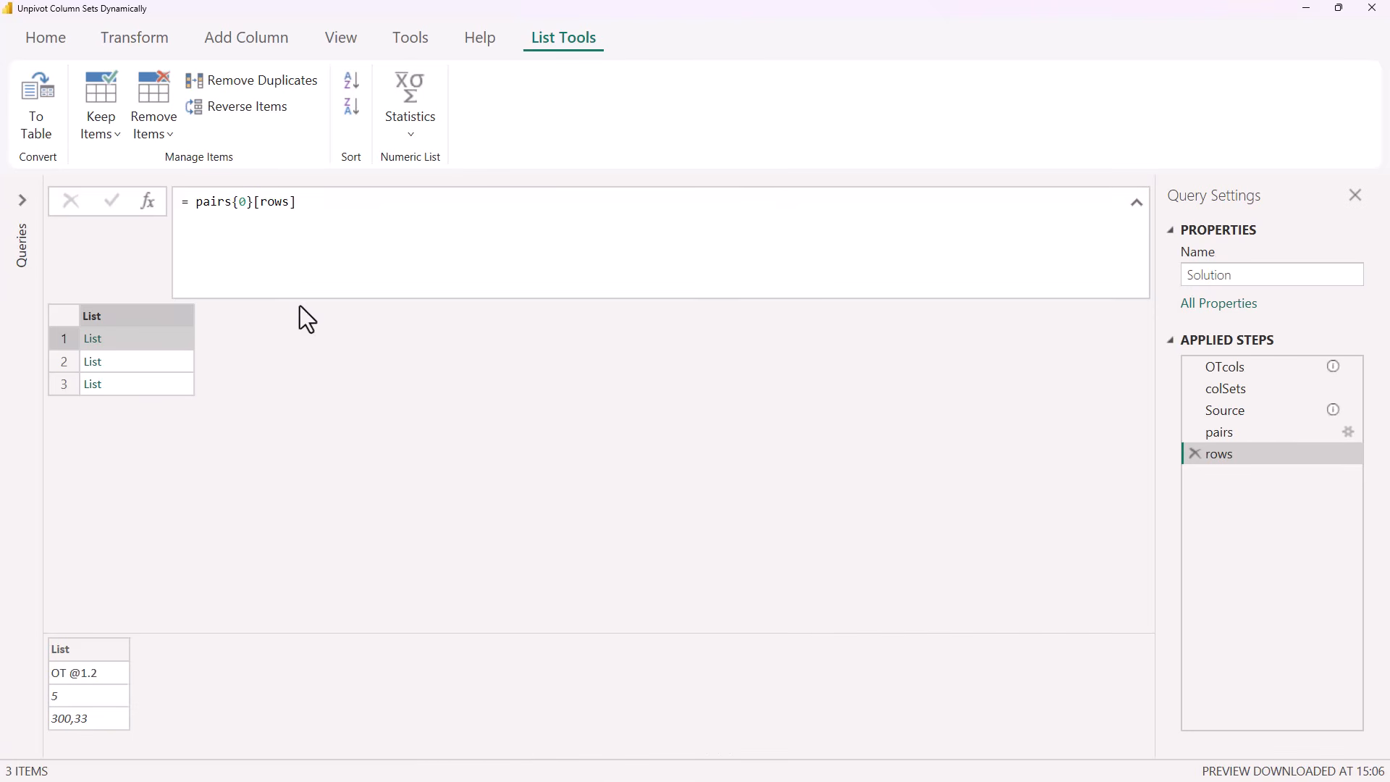
left_click(1195, 454)
- Move the combined list expression to its own line and insert a Record.FromList call after (c)=>
left_click(312, 241)
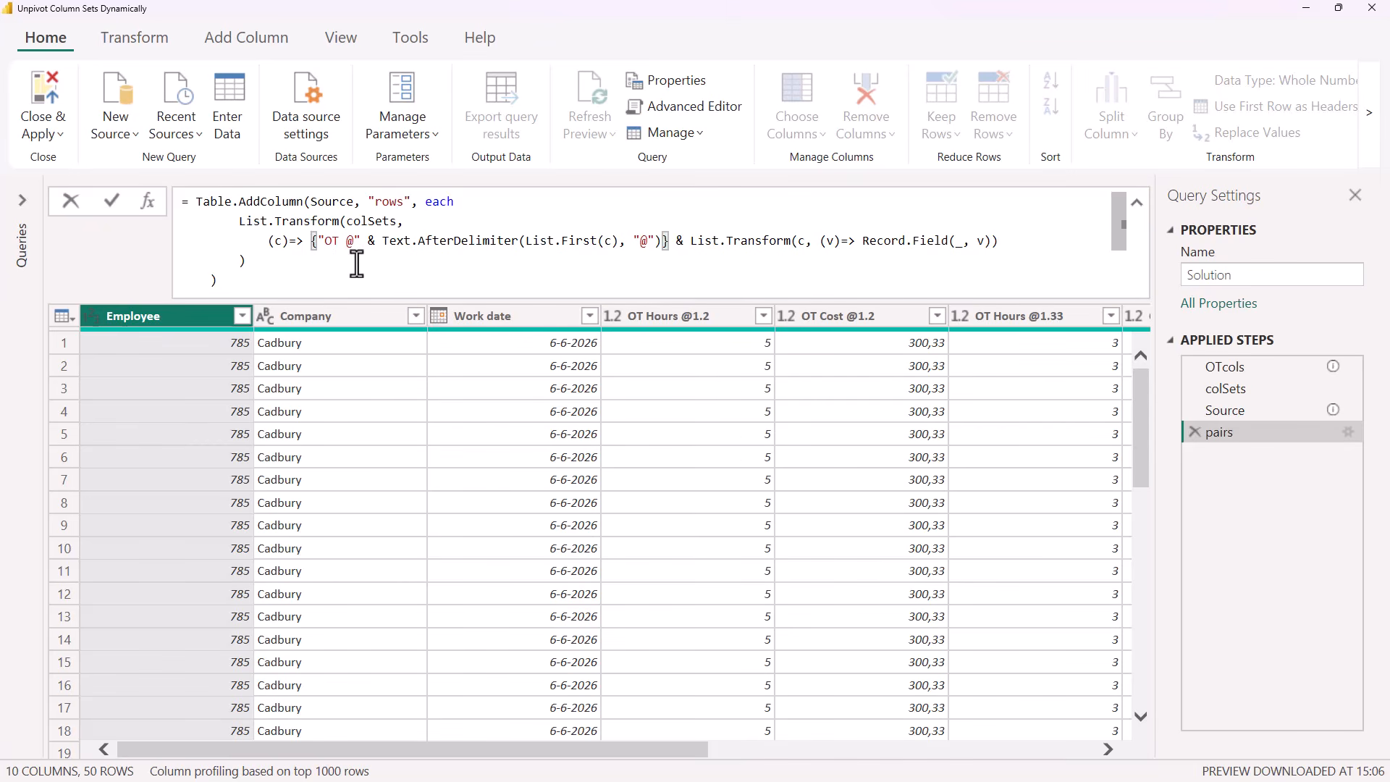
key("Return")
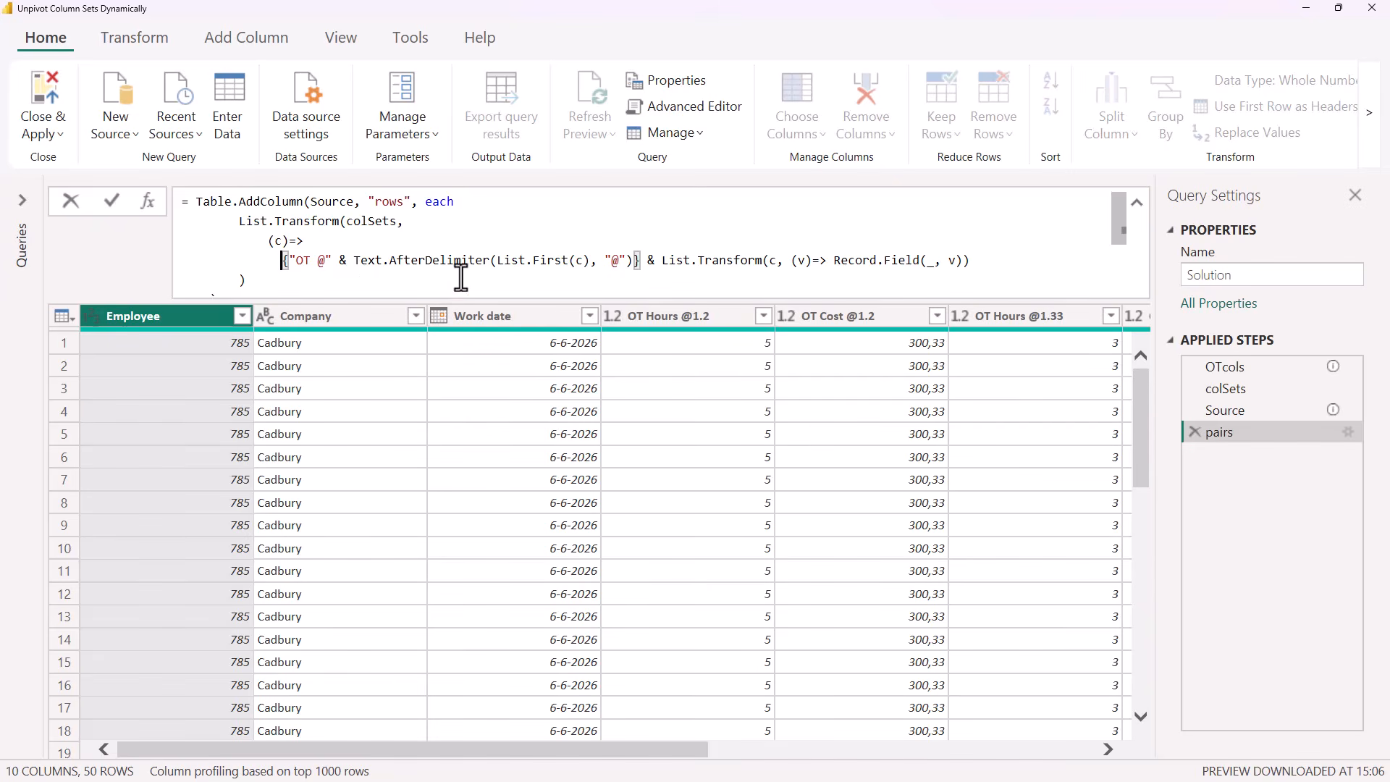
left_click(384, 239)
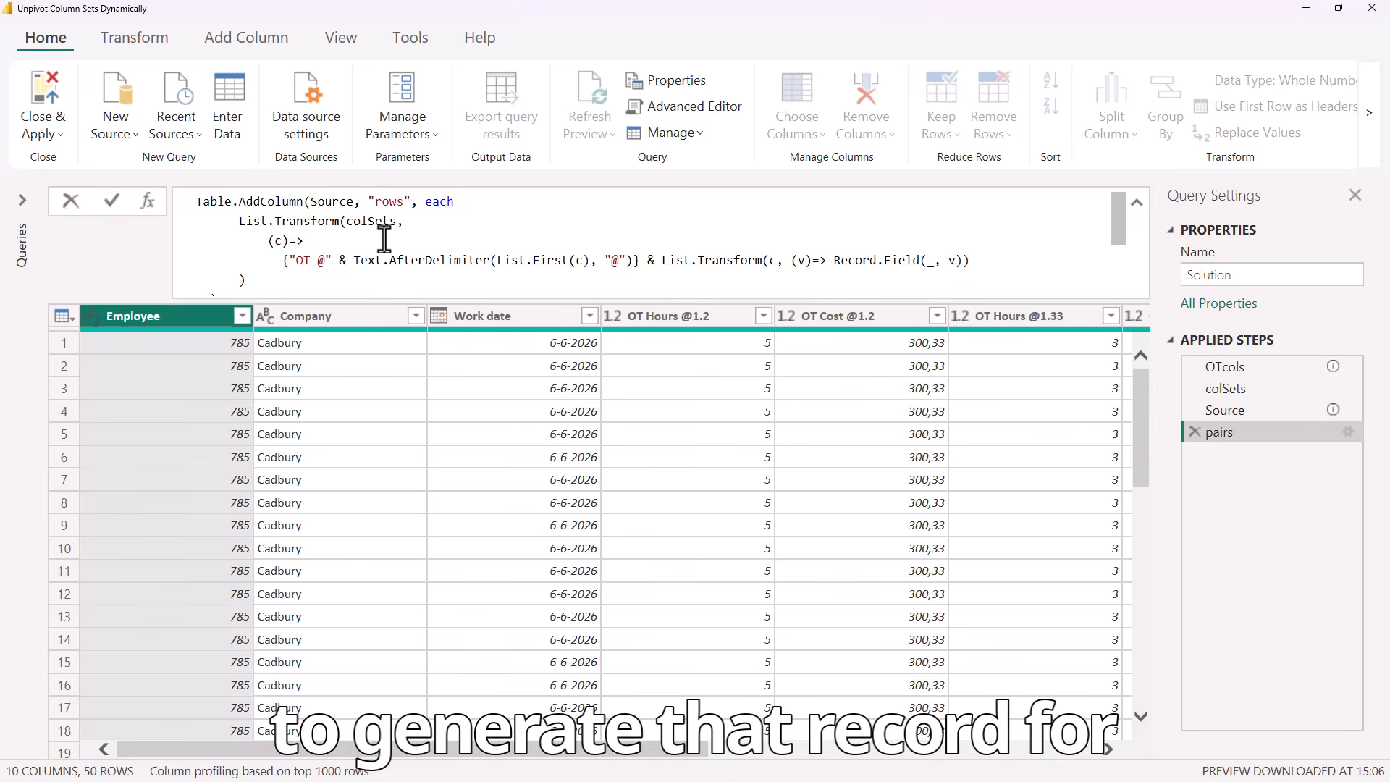
type("rfli")
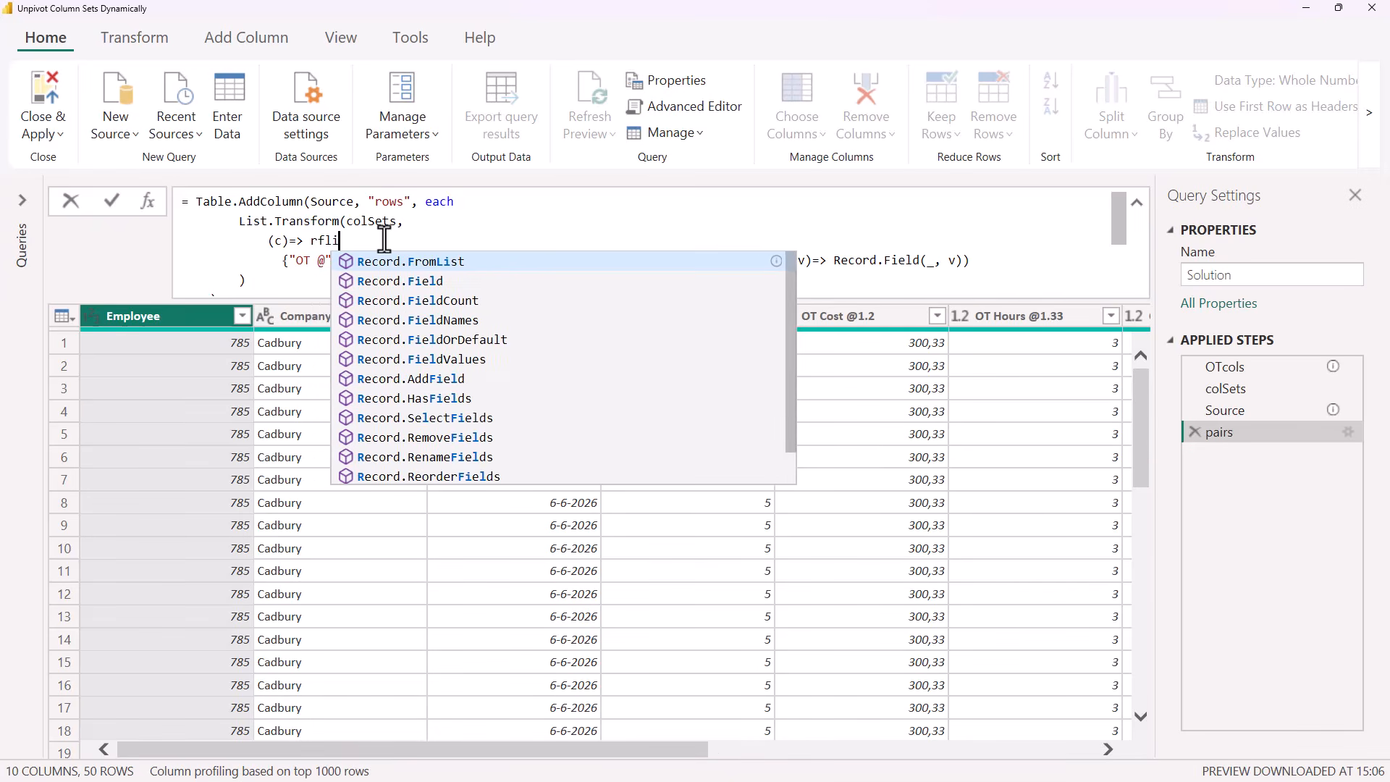
key("Tab")
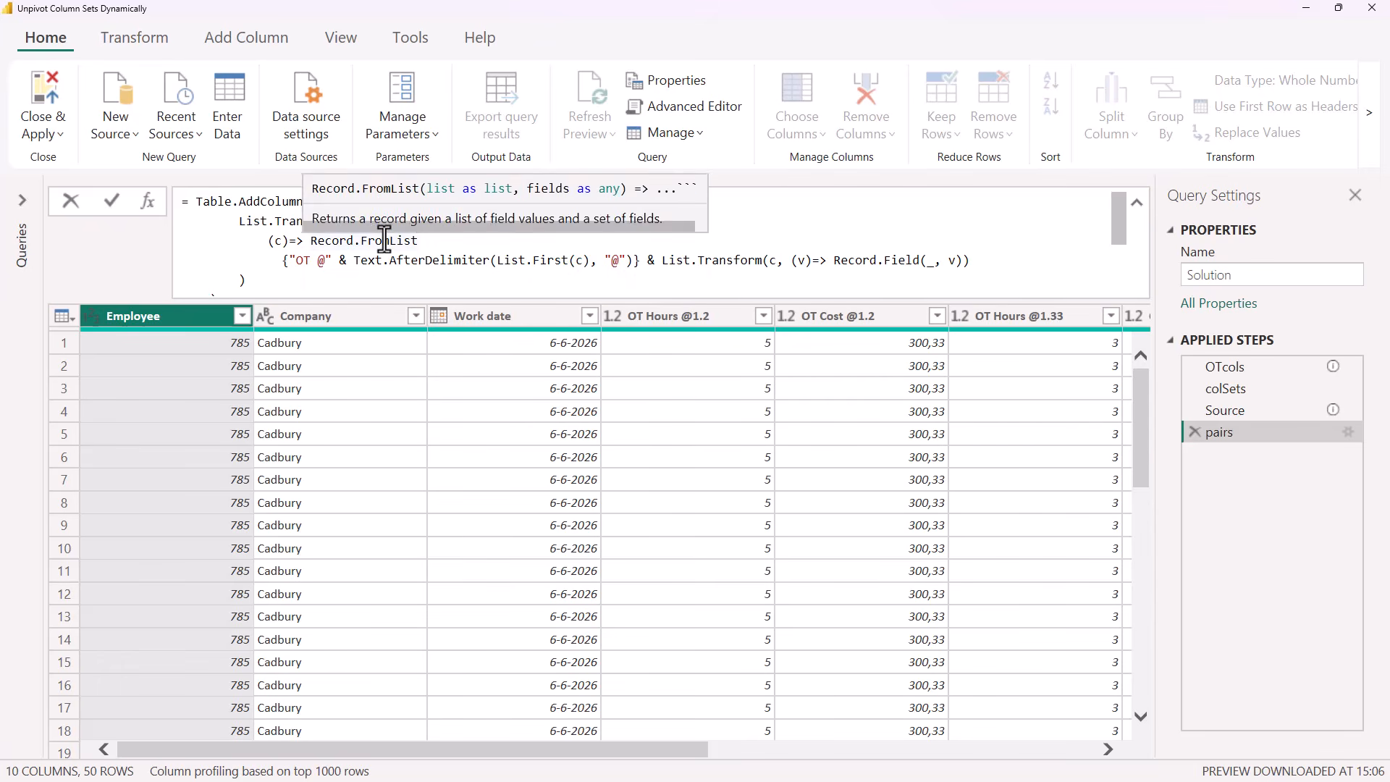
type("(")
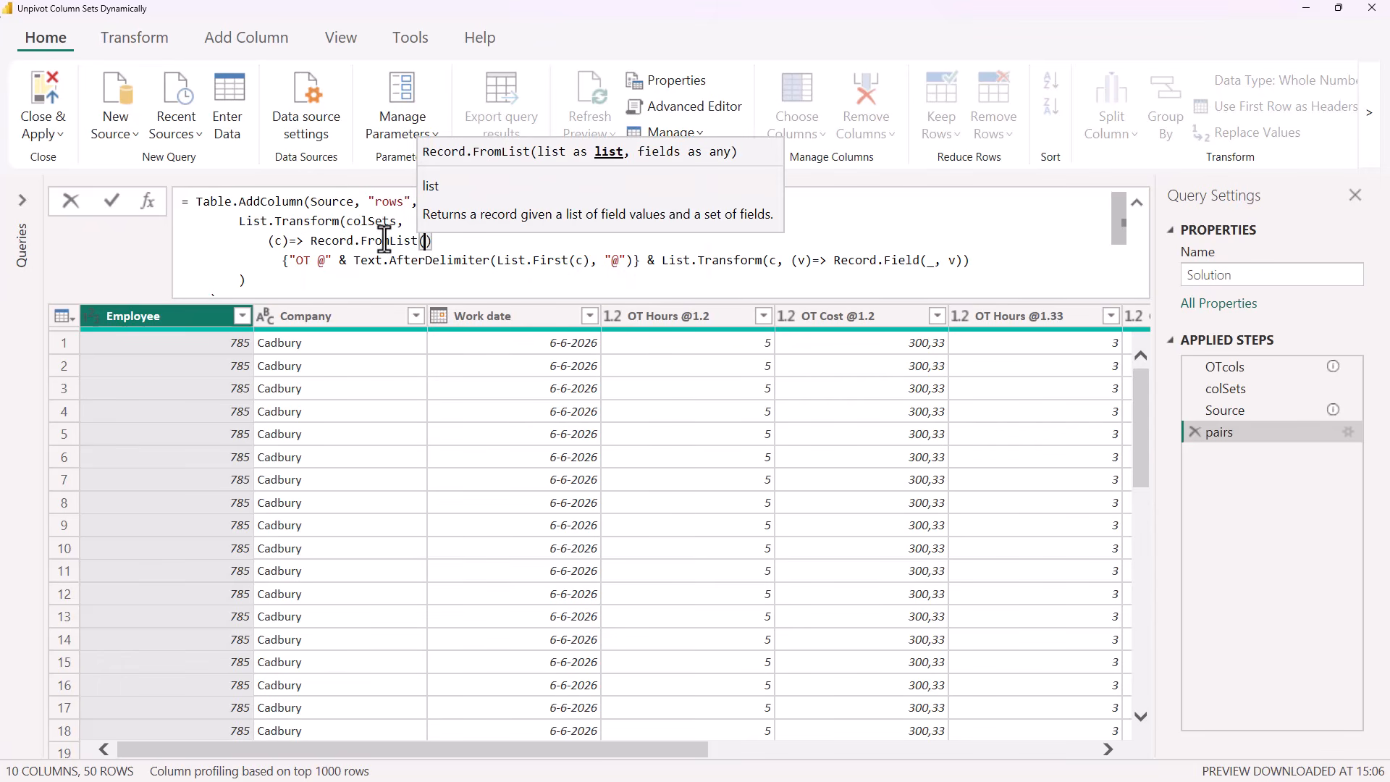
- Add the field-name list {"Rate Type", "Hours", "Cost"} on a new line as the second argument of Record.FromList
left_click(970, 259)
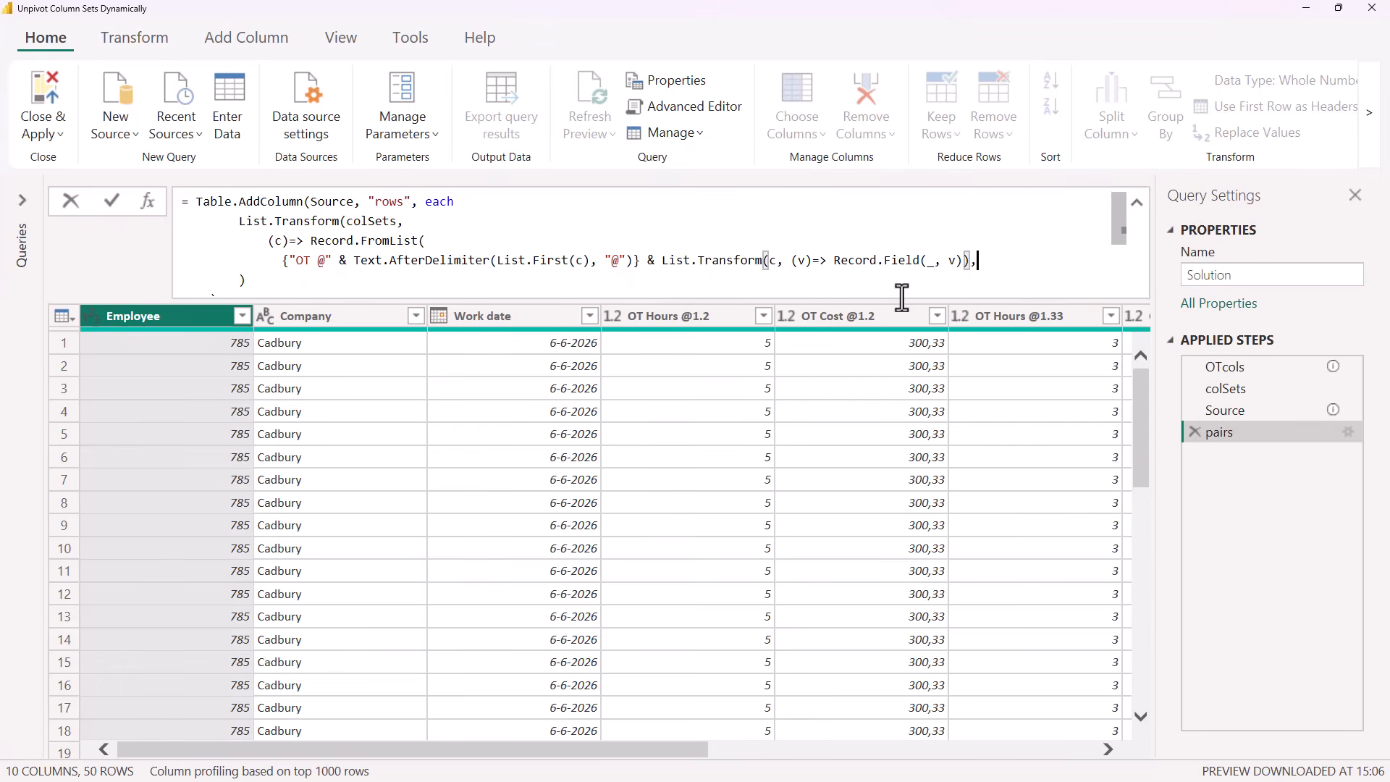
type(",")
key("shift+Return")
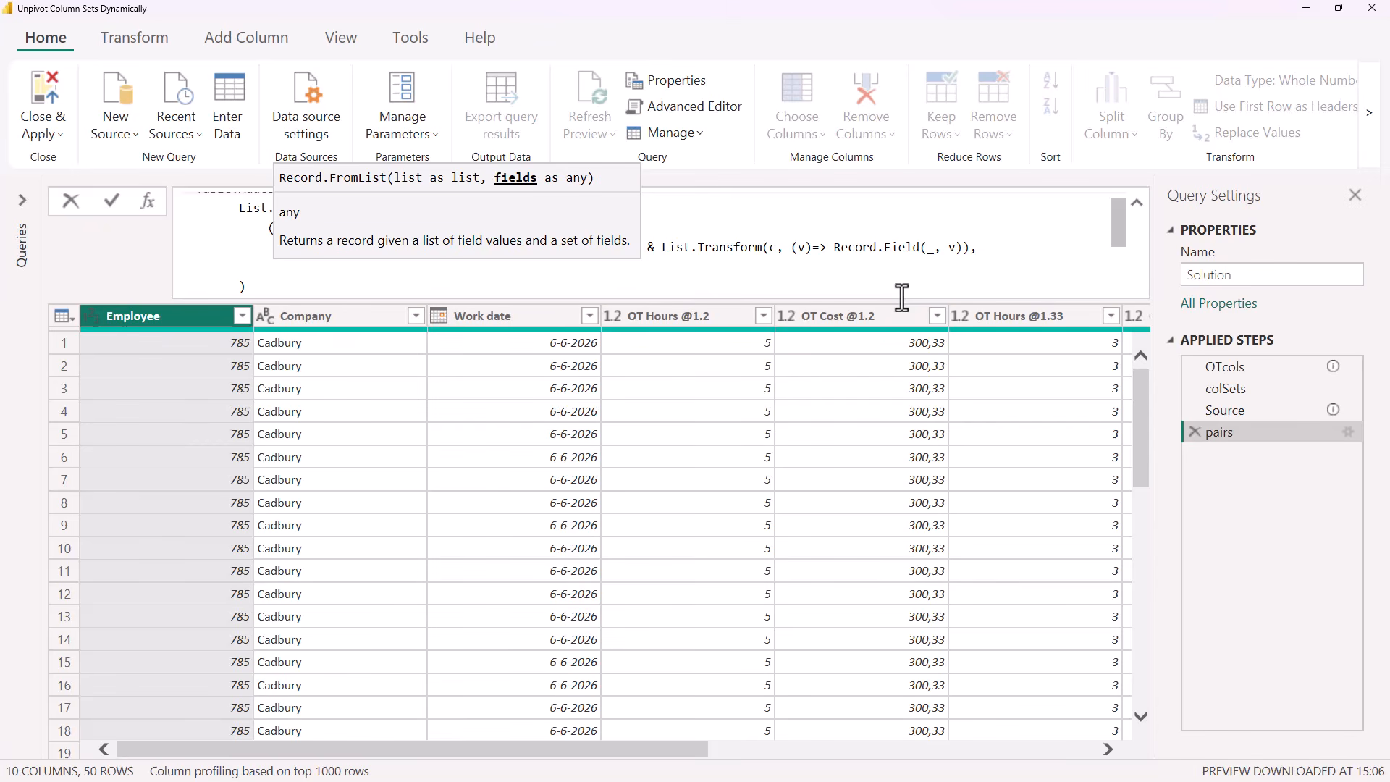
key("Escape")
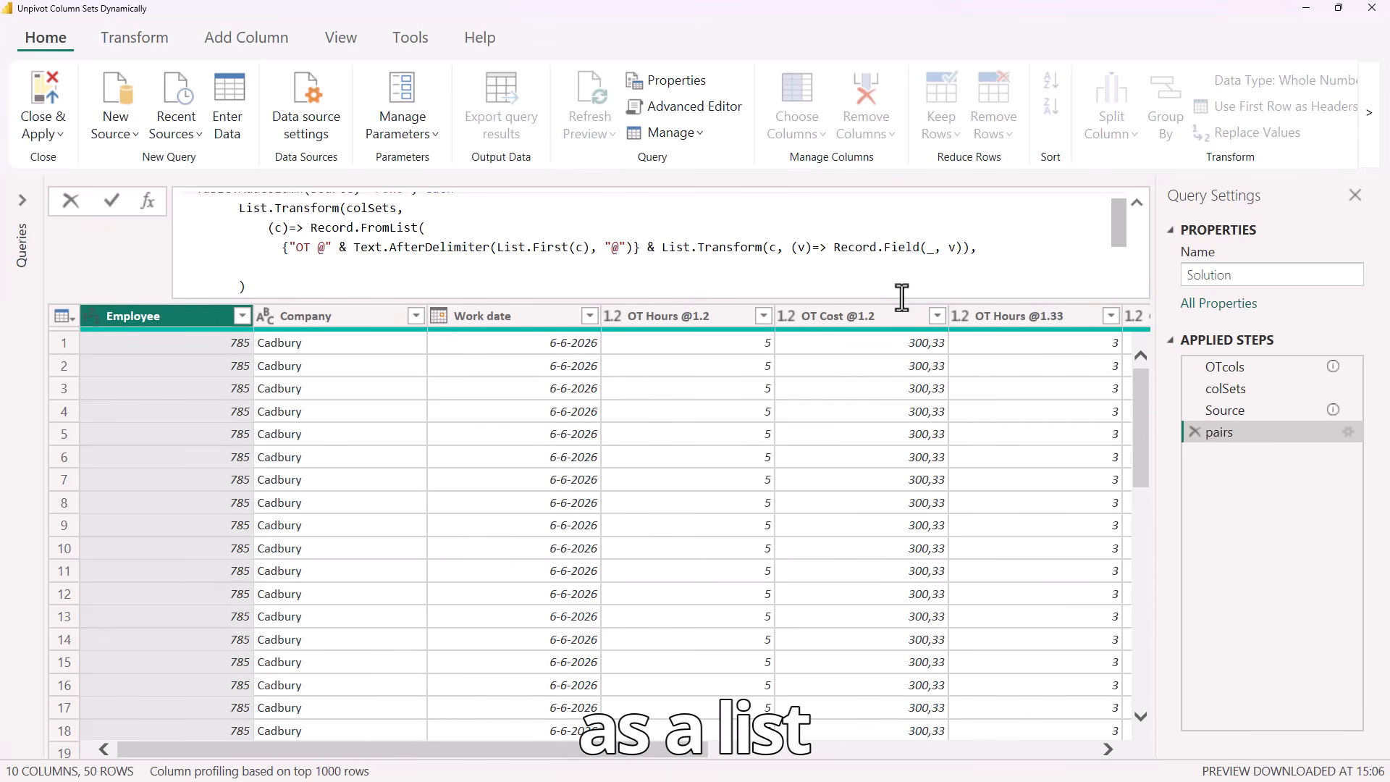
type("{\"")
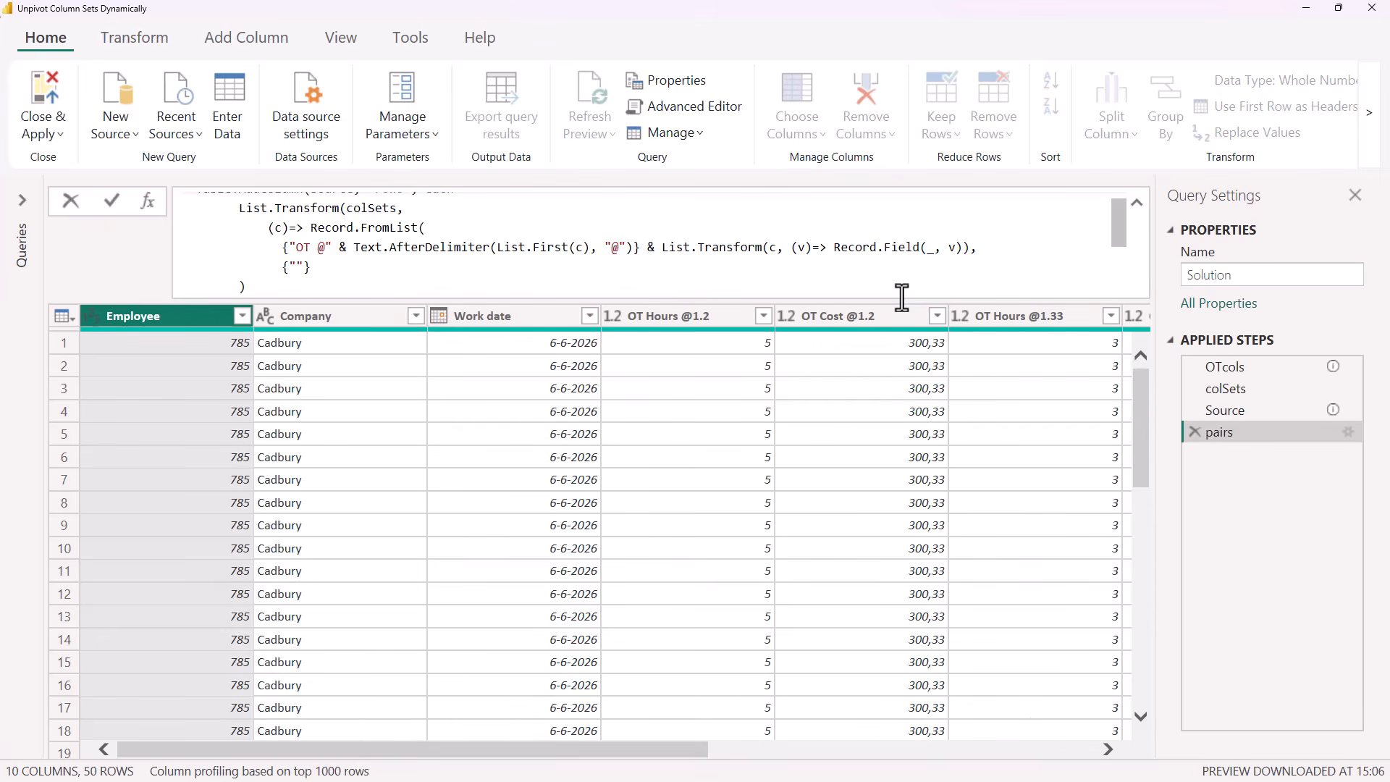
type("Rate Type")
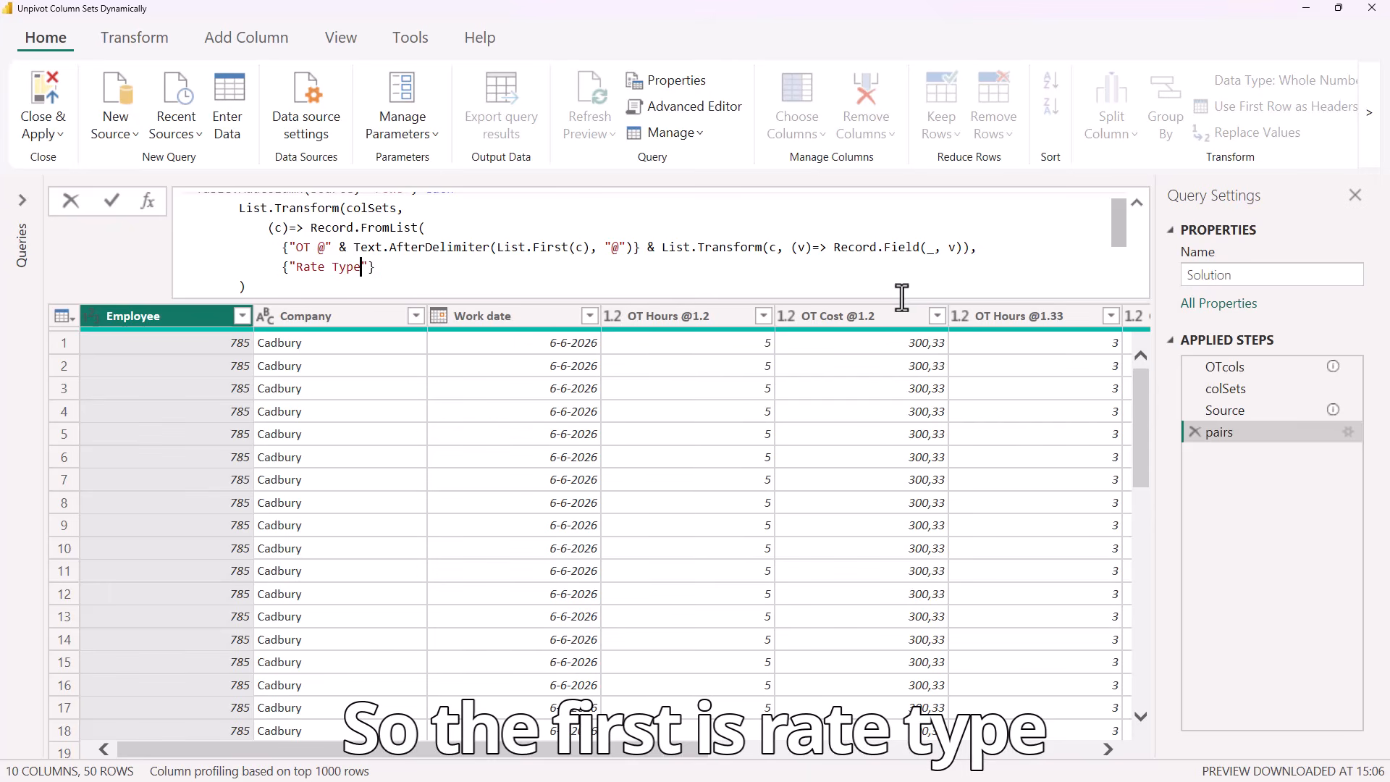
type("\", ")
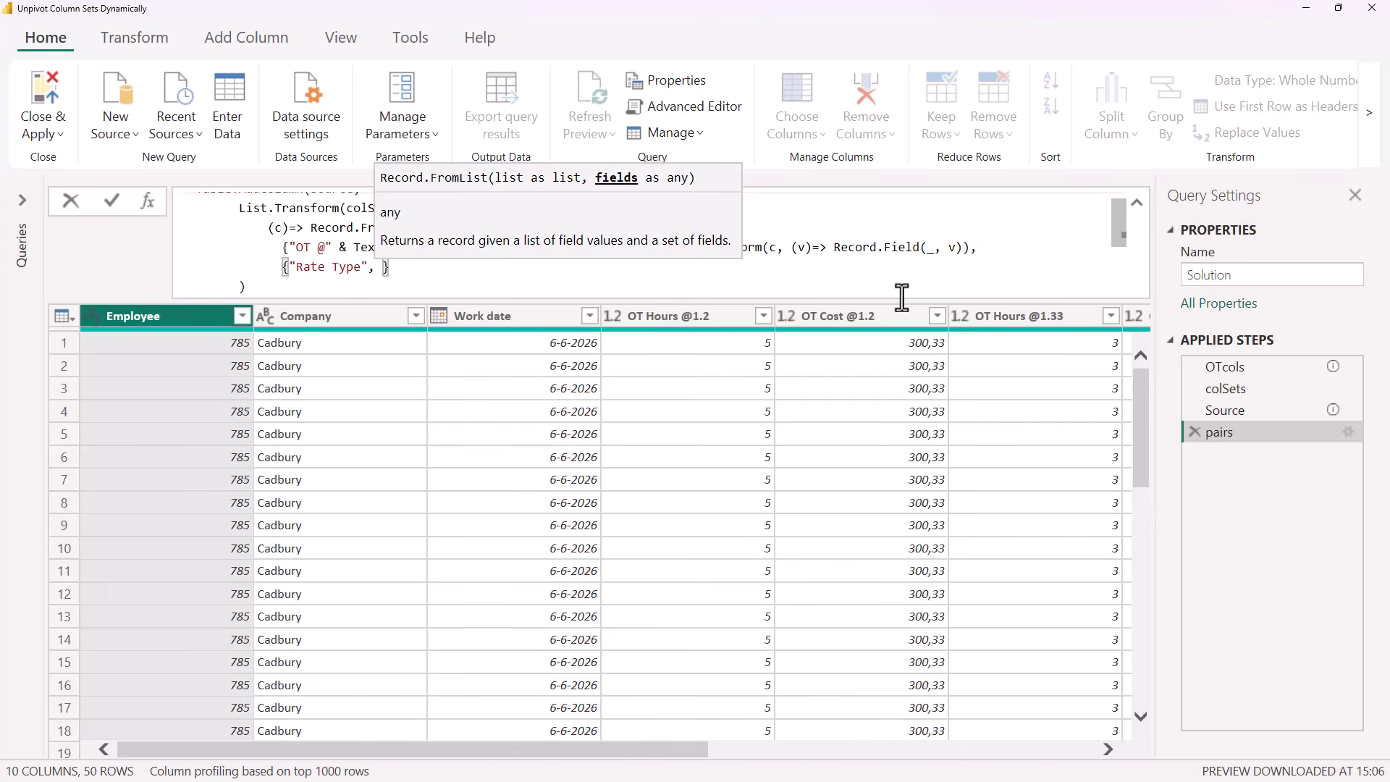
type("\"")
type("Hours")
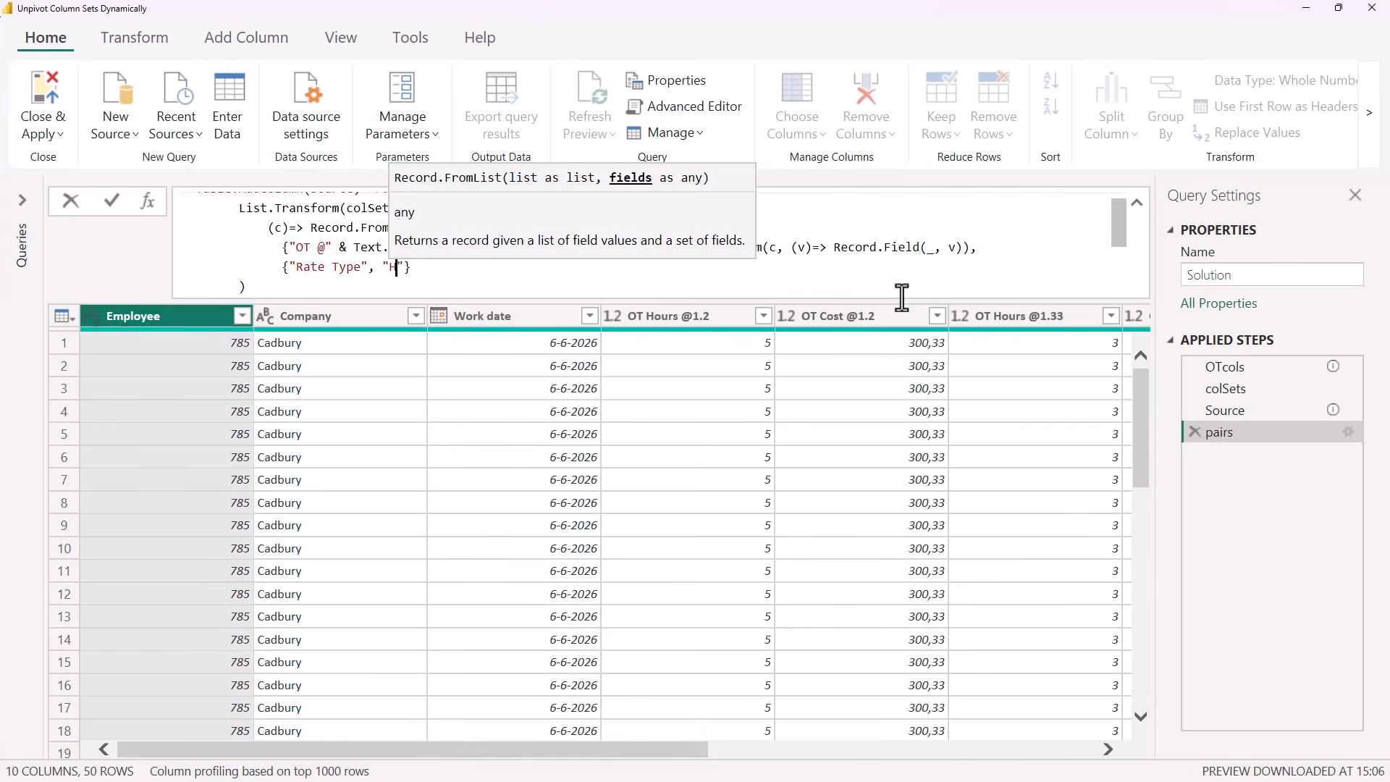
key("Right")
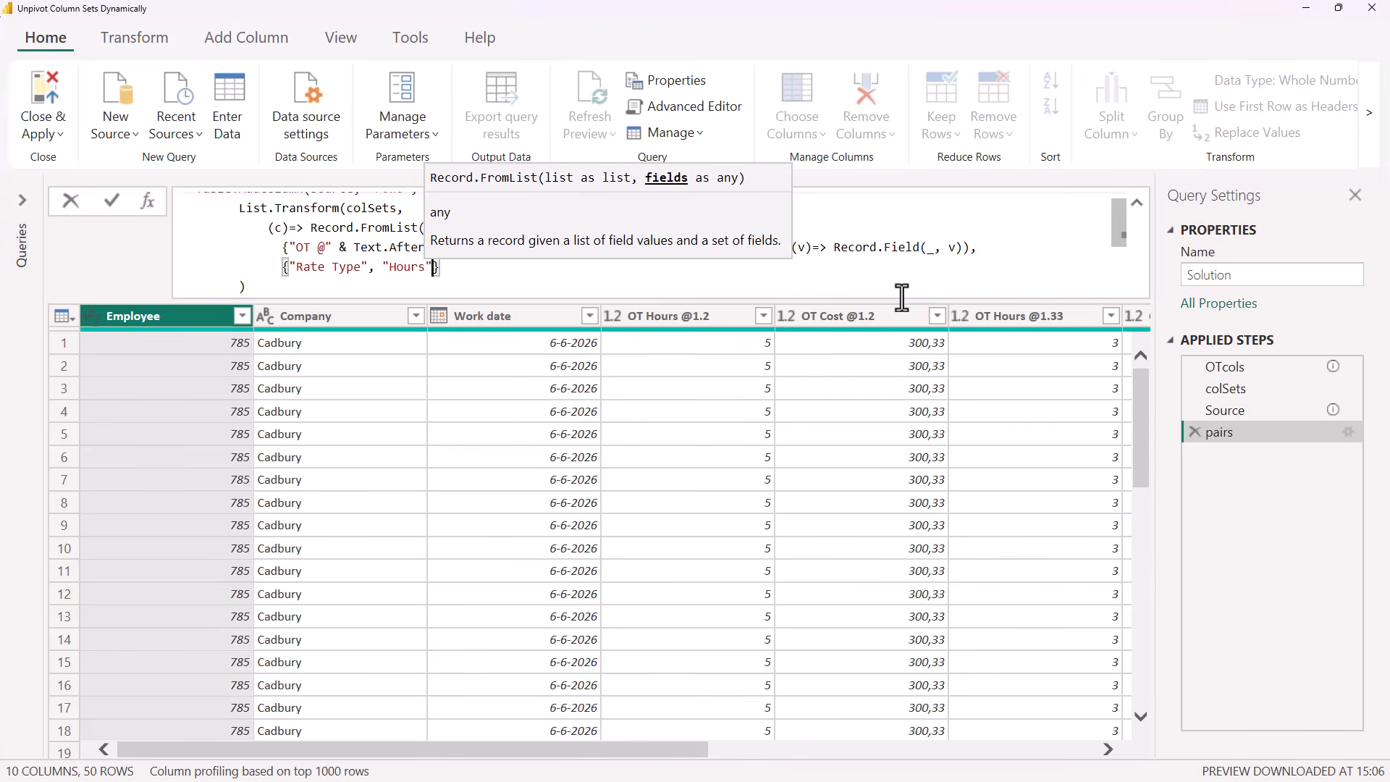
type(", ")
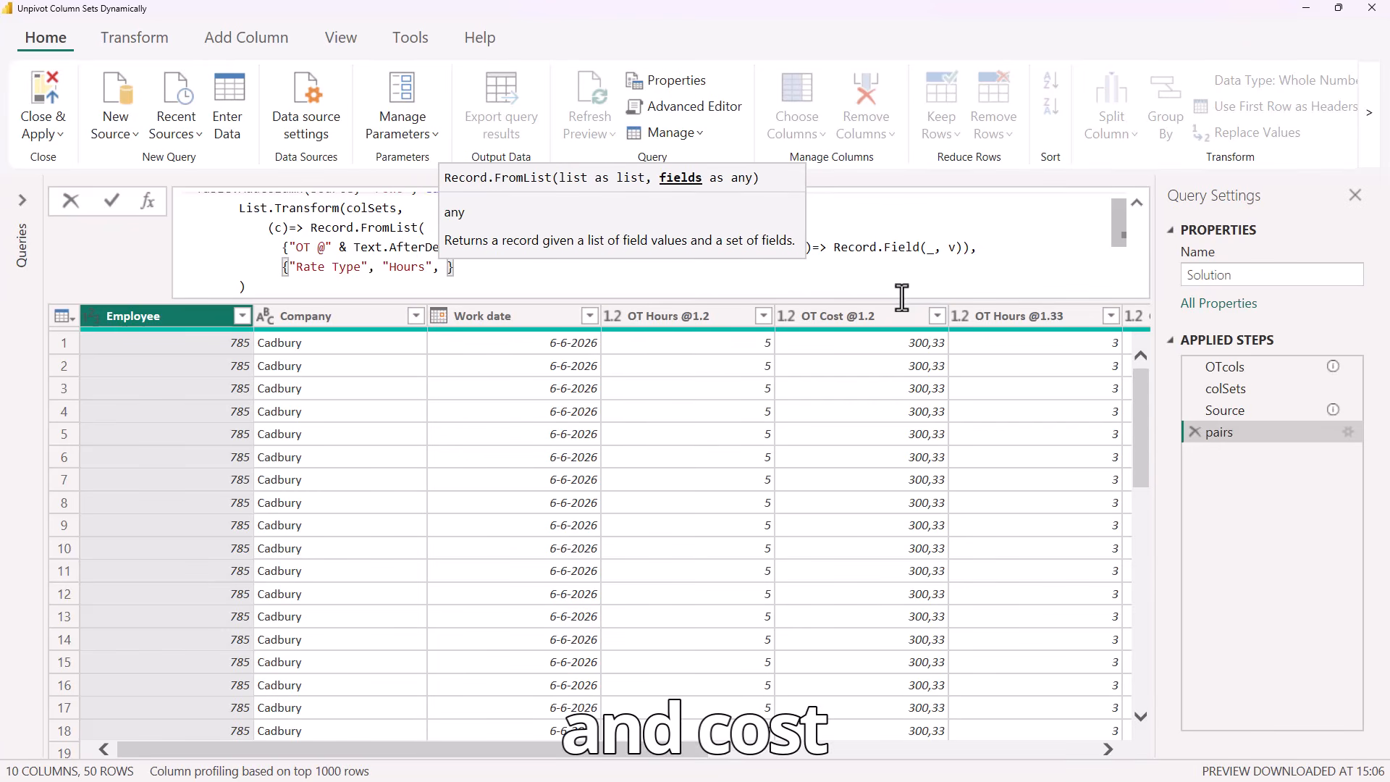
type("\"Cost")
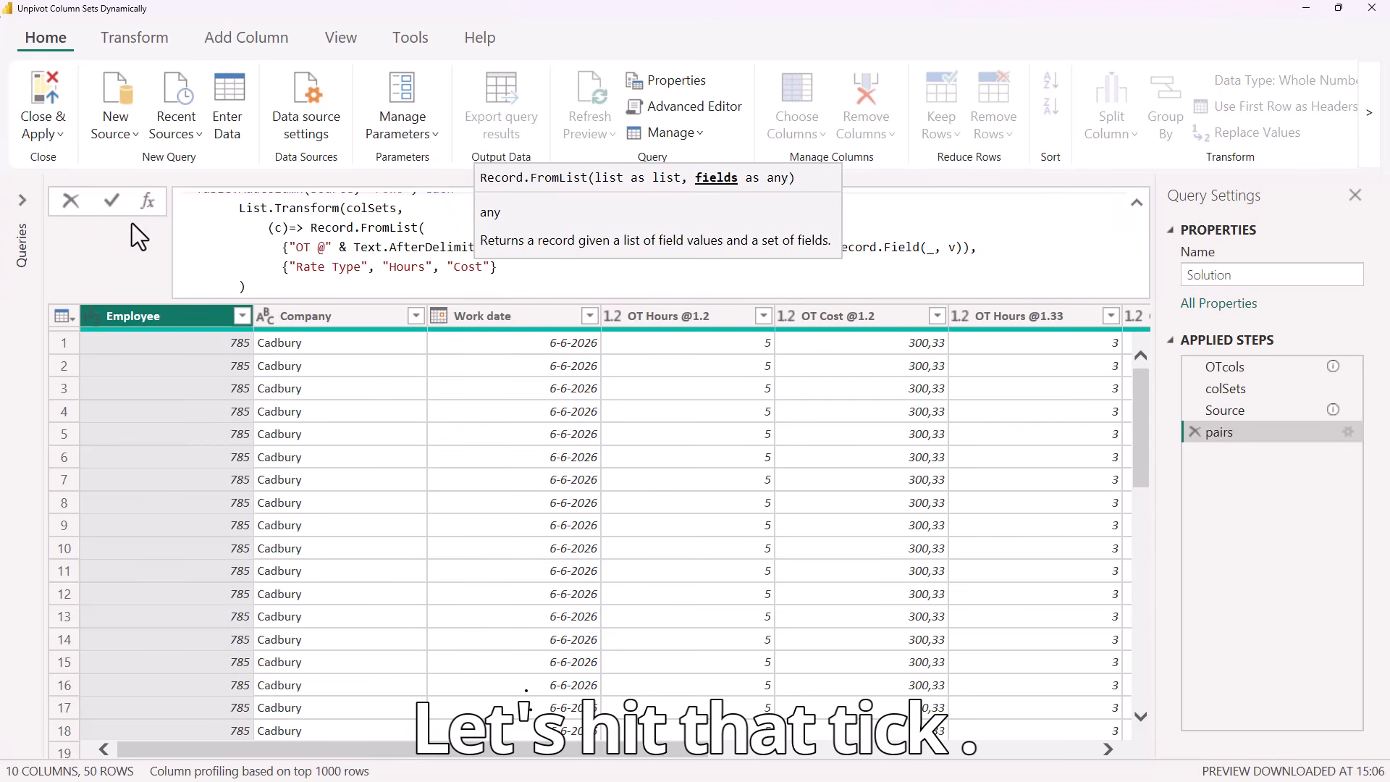
- Add the missing closing parenthesis for Record.FromList, apply the formula and preview the first row's list in the rows column
left_click(495, 263)
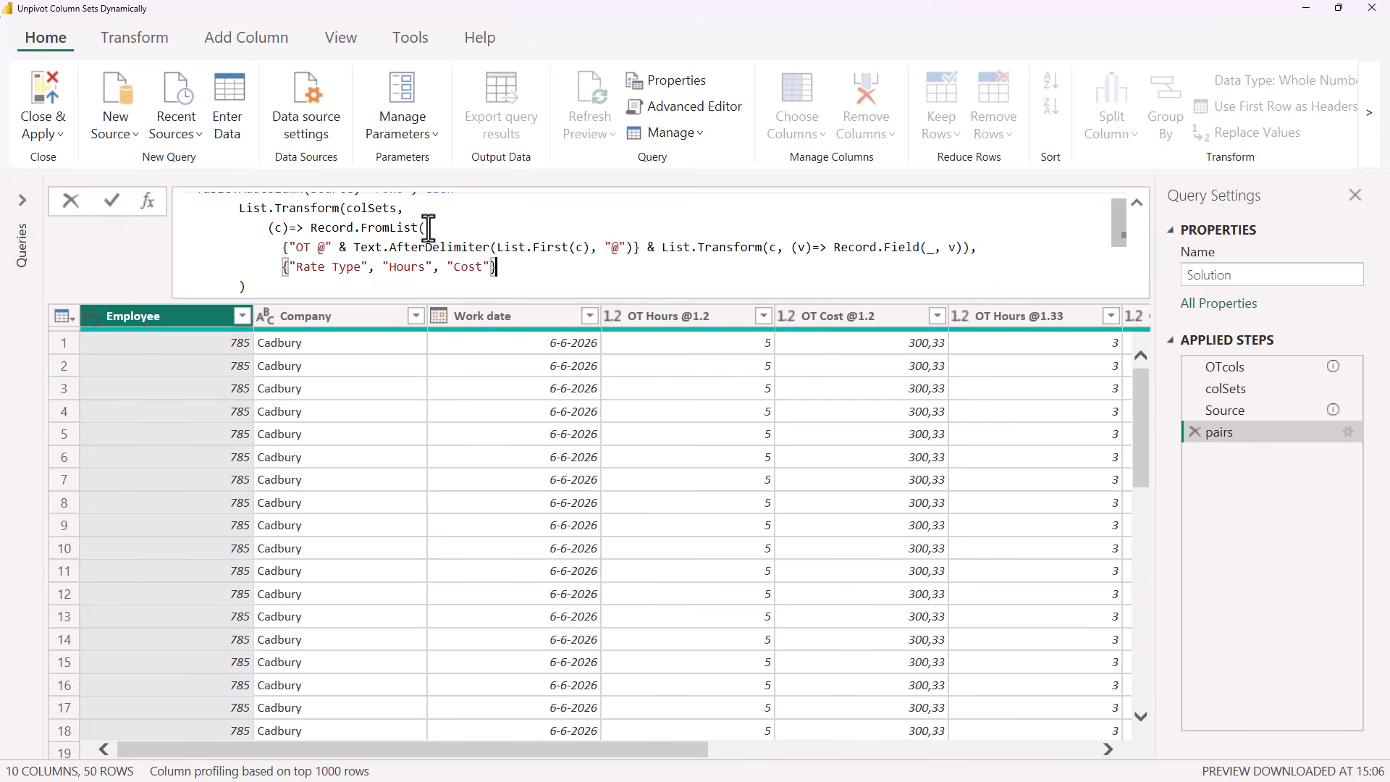
left_click(250, 286)
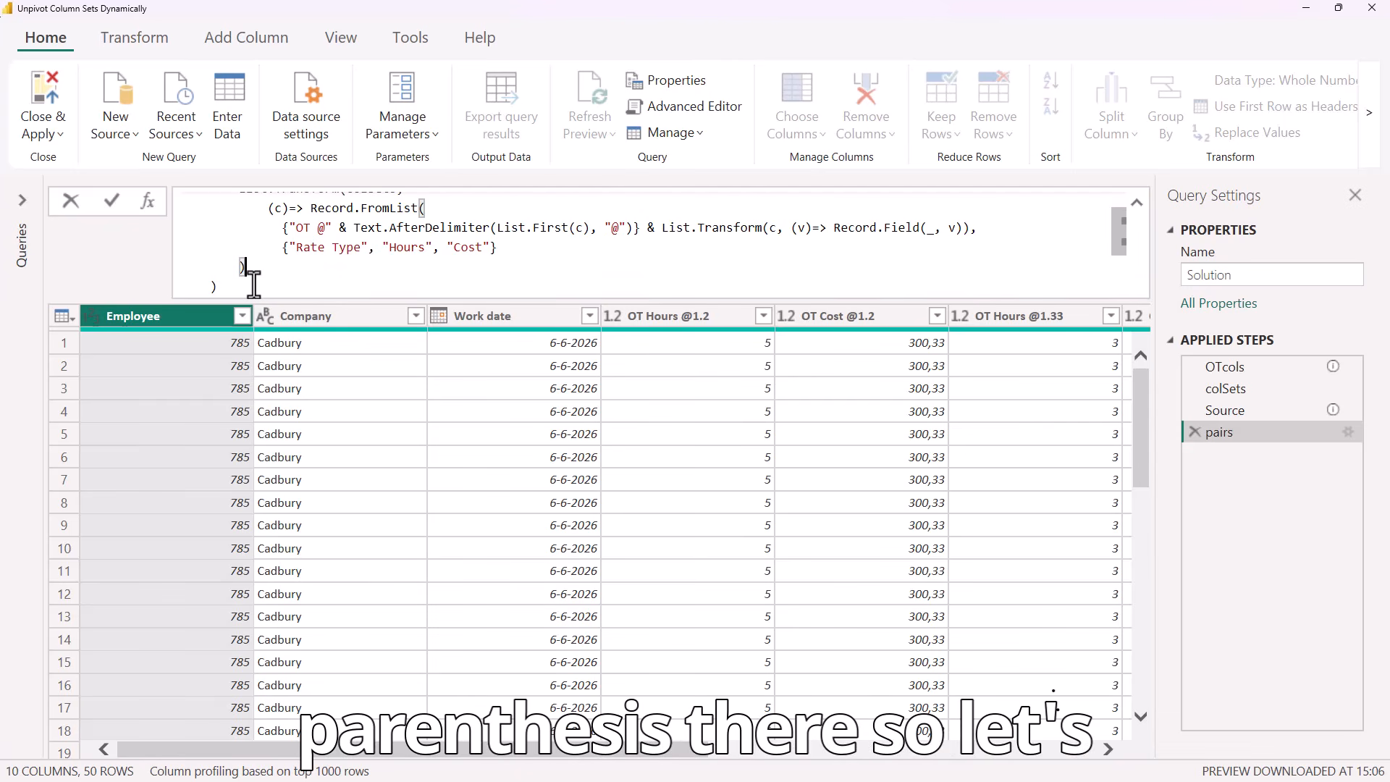
type(")")
left_click(186, 285)
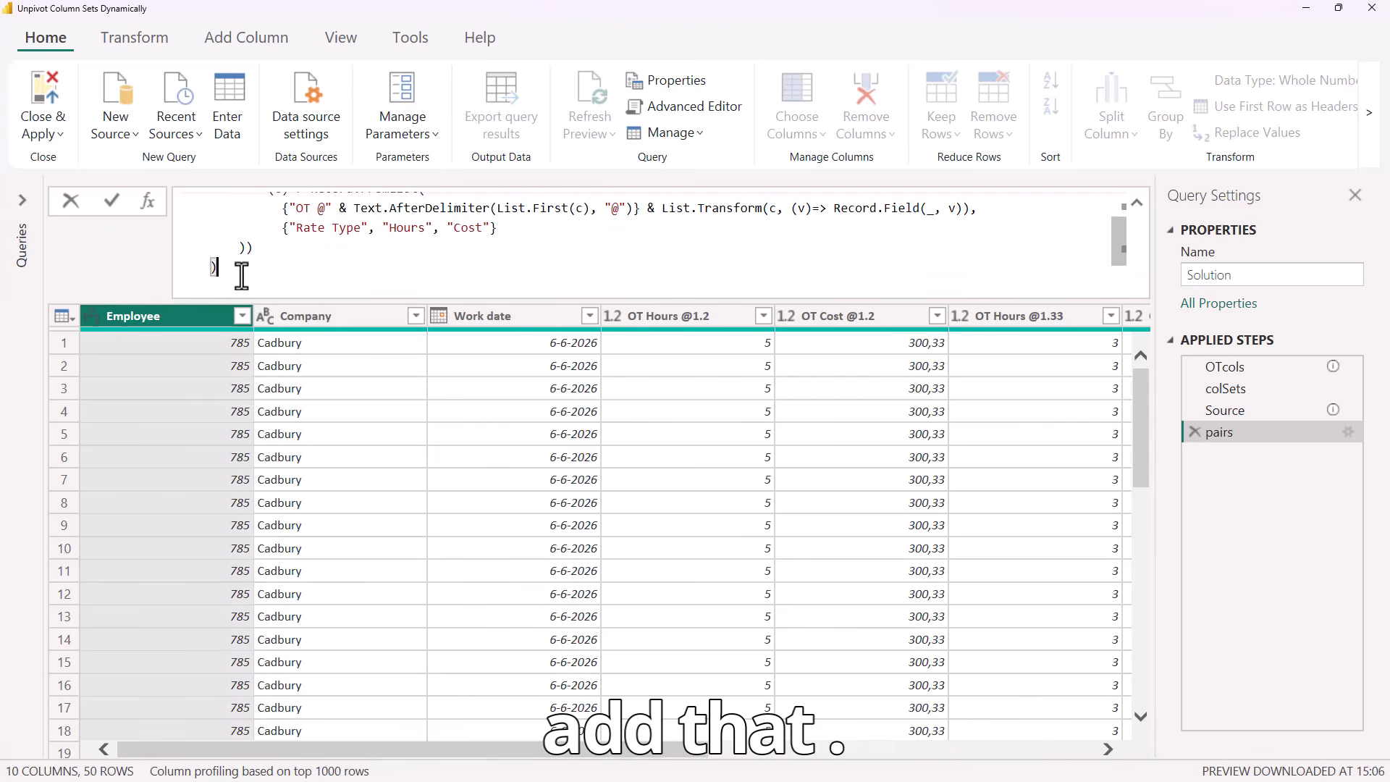
scroll(241, 275, "up", 2)
left_click(112, 201)
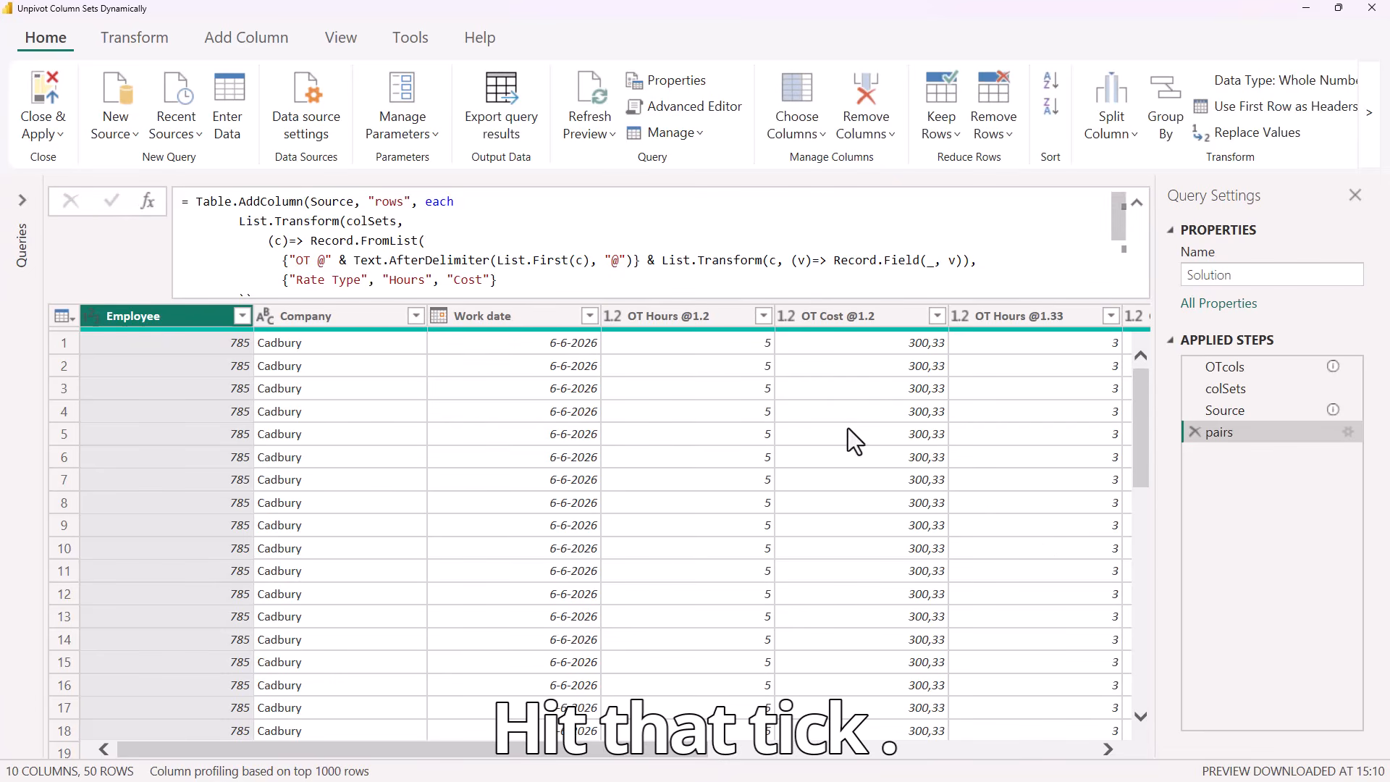
left_click_drag(587, 750, 1028, 769)
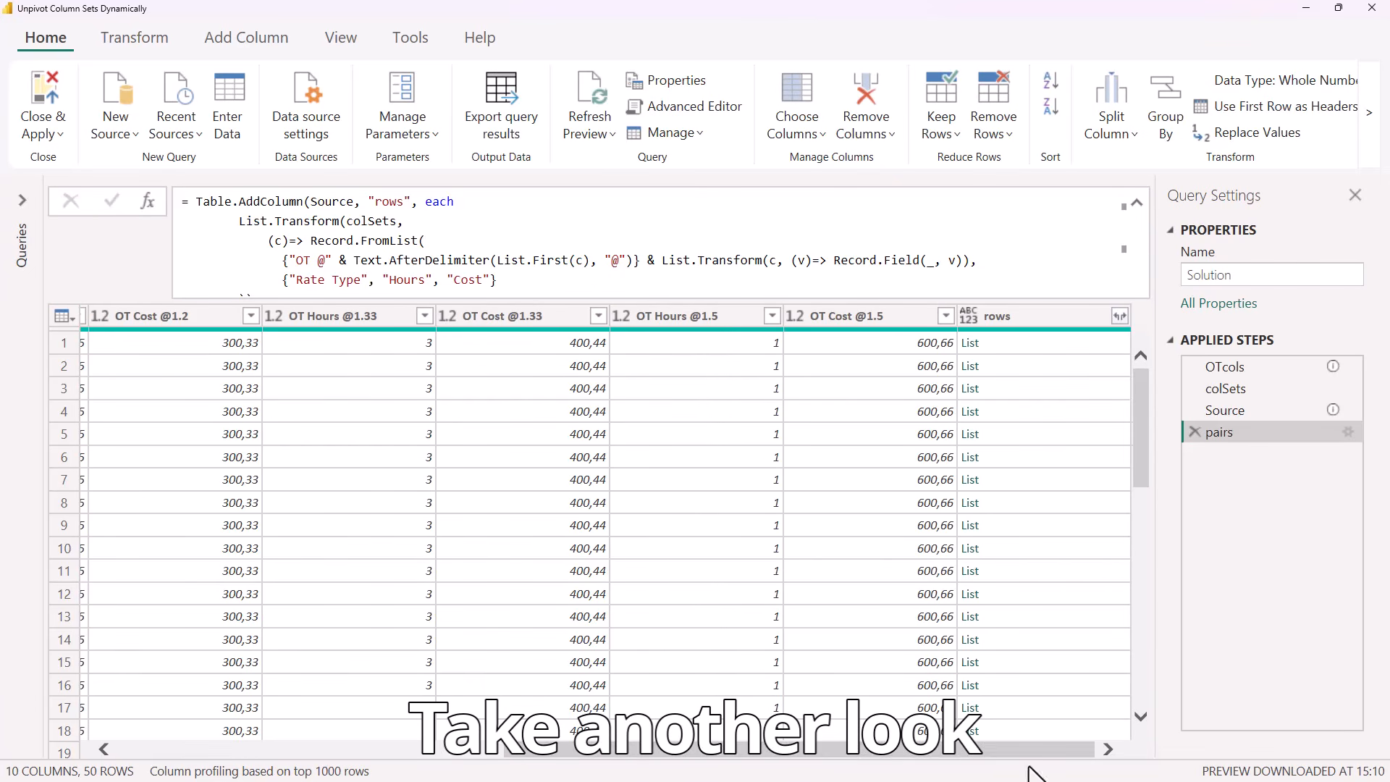
left_click(1023, 342)
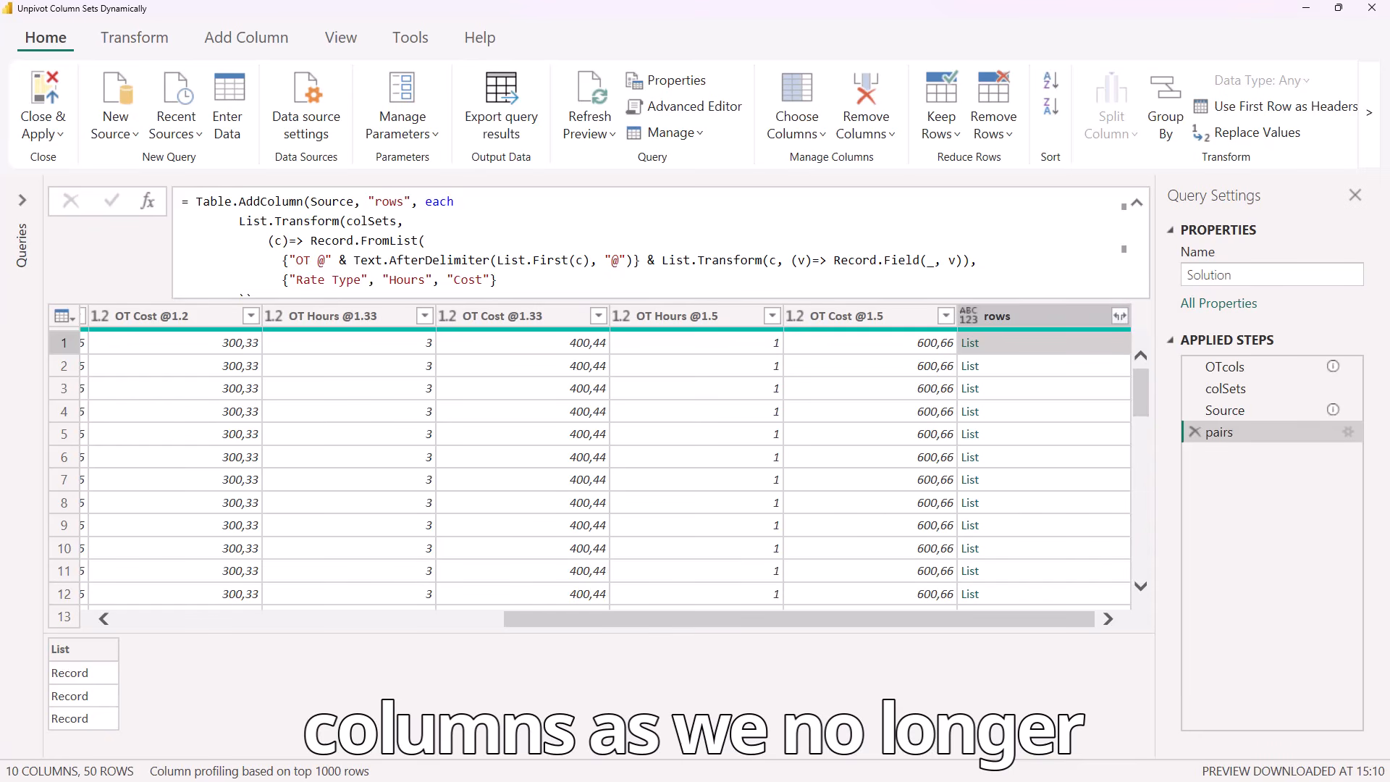
- In the Advanced Editor, move the List.Transform(c, (v)=> Record.Field(_, v)) part of the pairs step to its own line
left_click(689, 107)
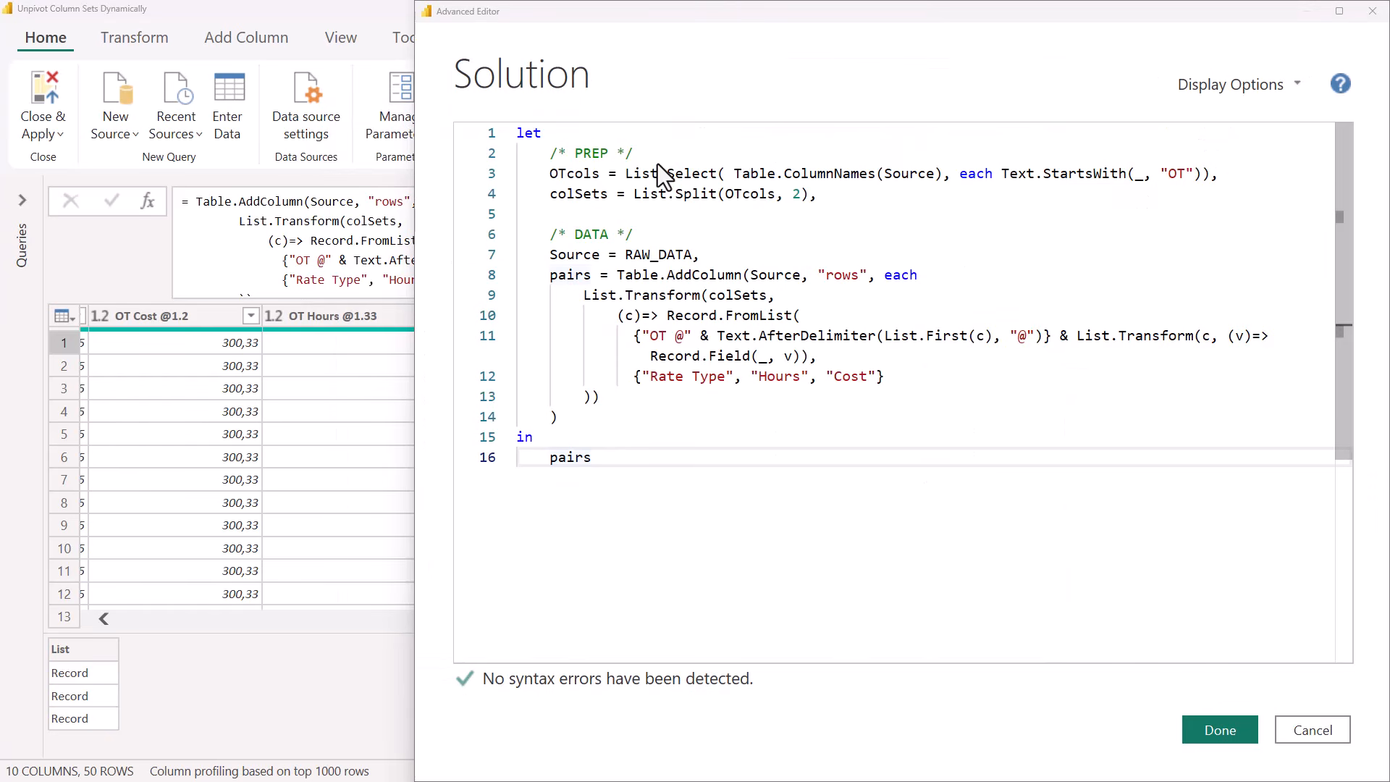
left_click(1076, 335)
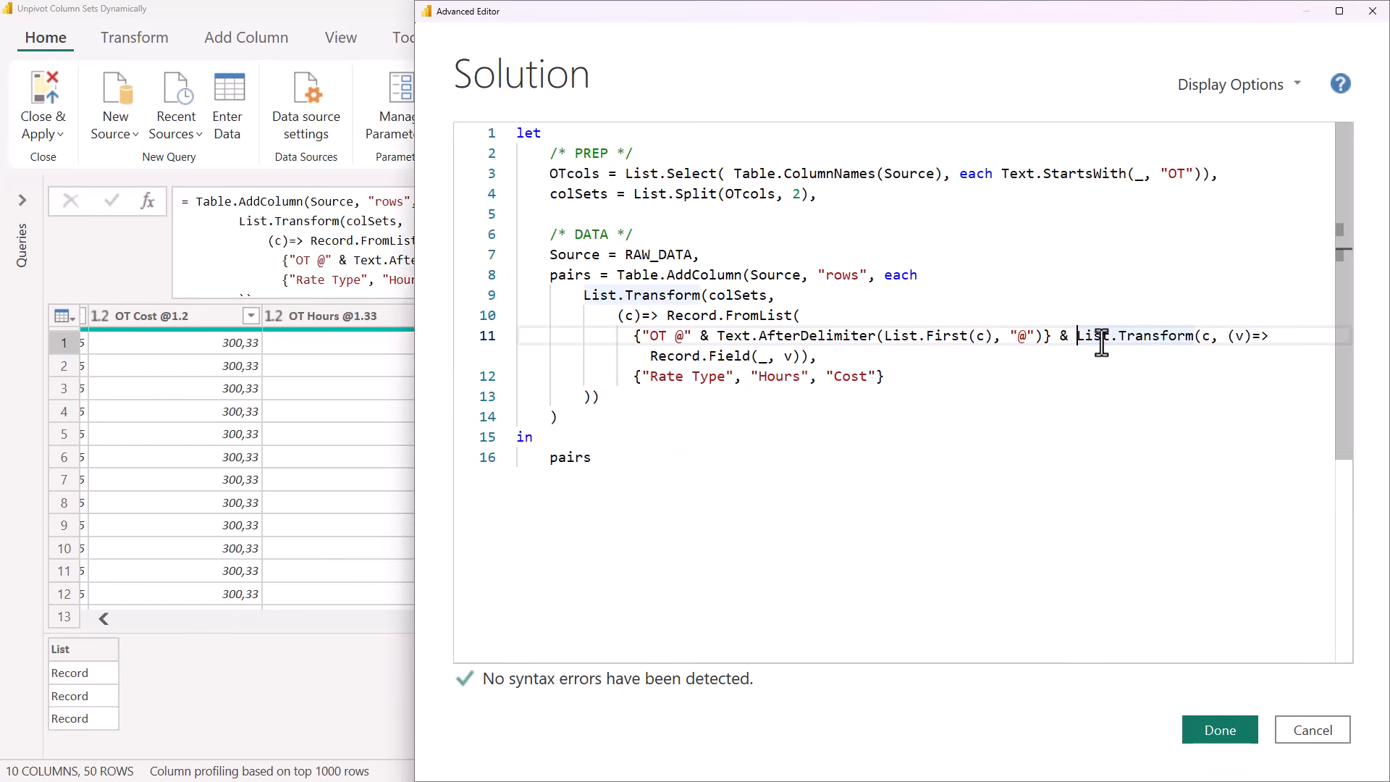
key("Return")
left_click(633, 401)
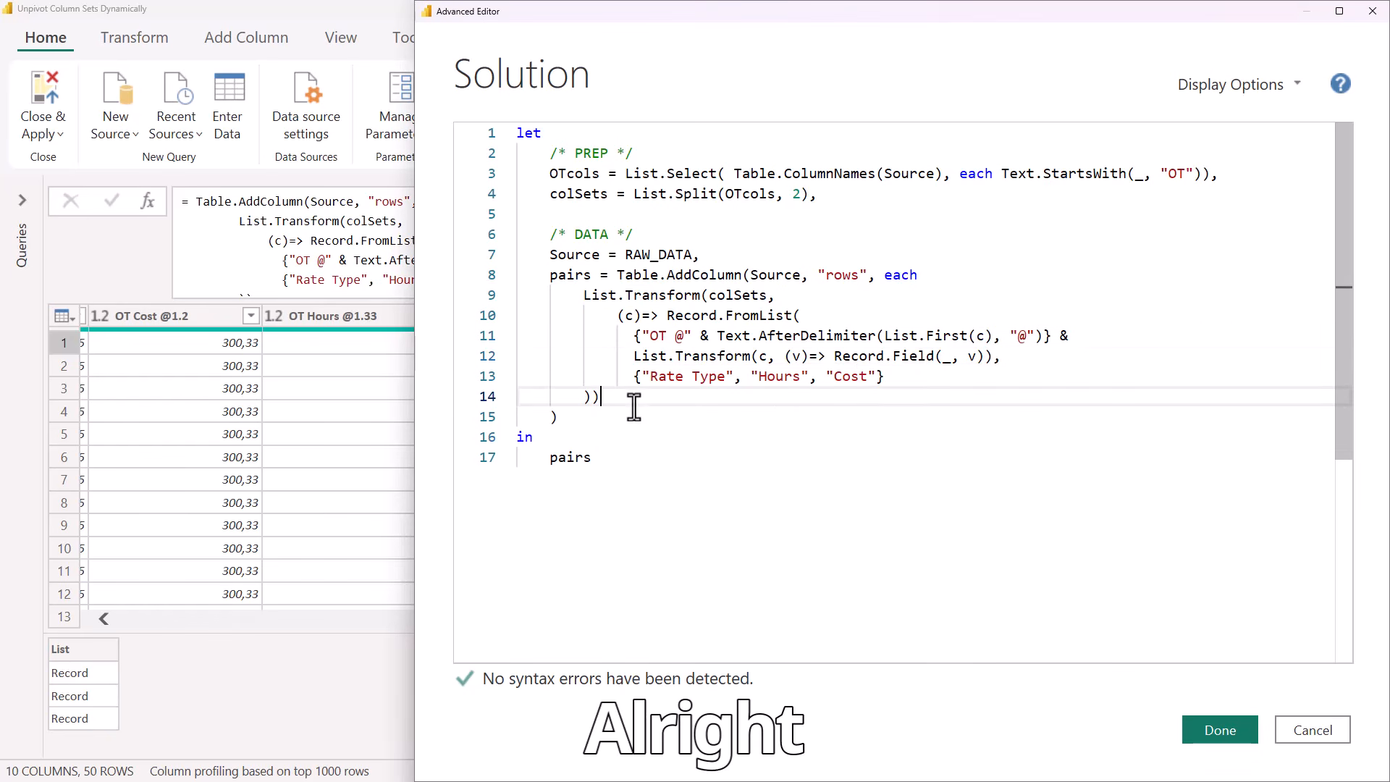
- Add a query step after pairs: removeCols = Table.RemoveColumns(pairs, OTcols)
left_click(603, 425)
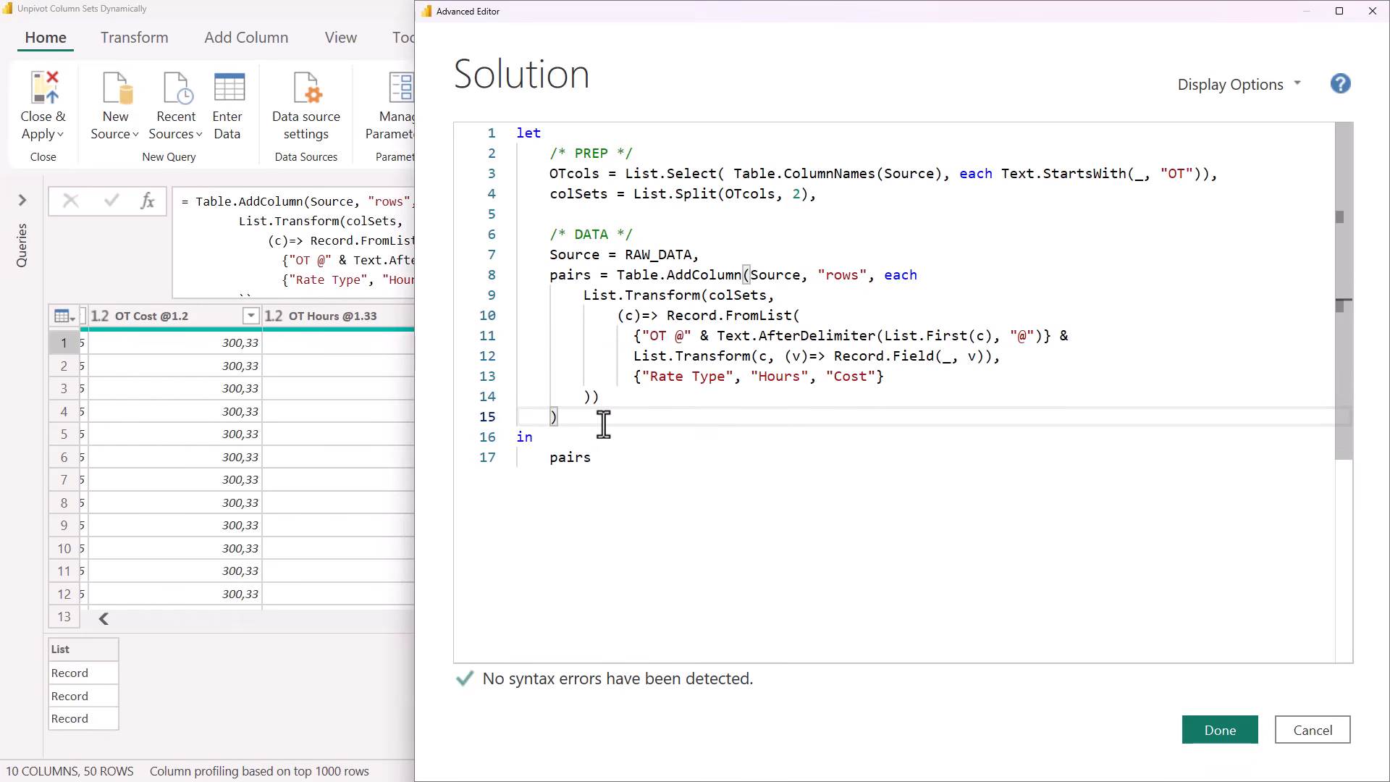
type(",")
key("Return")
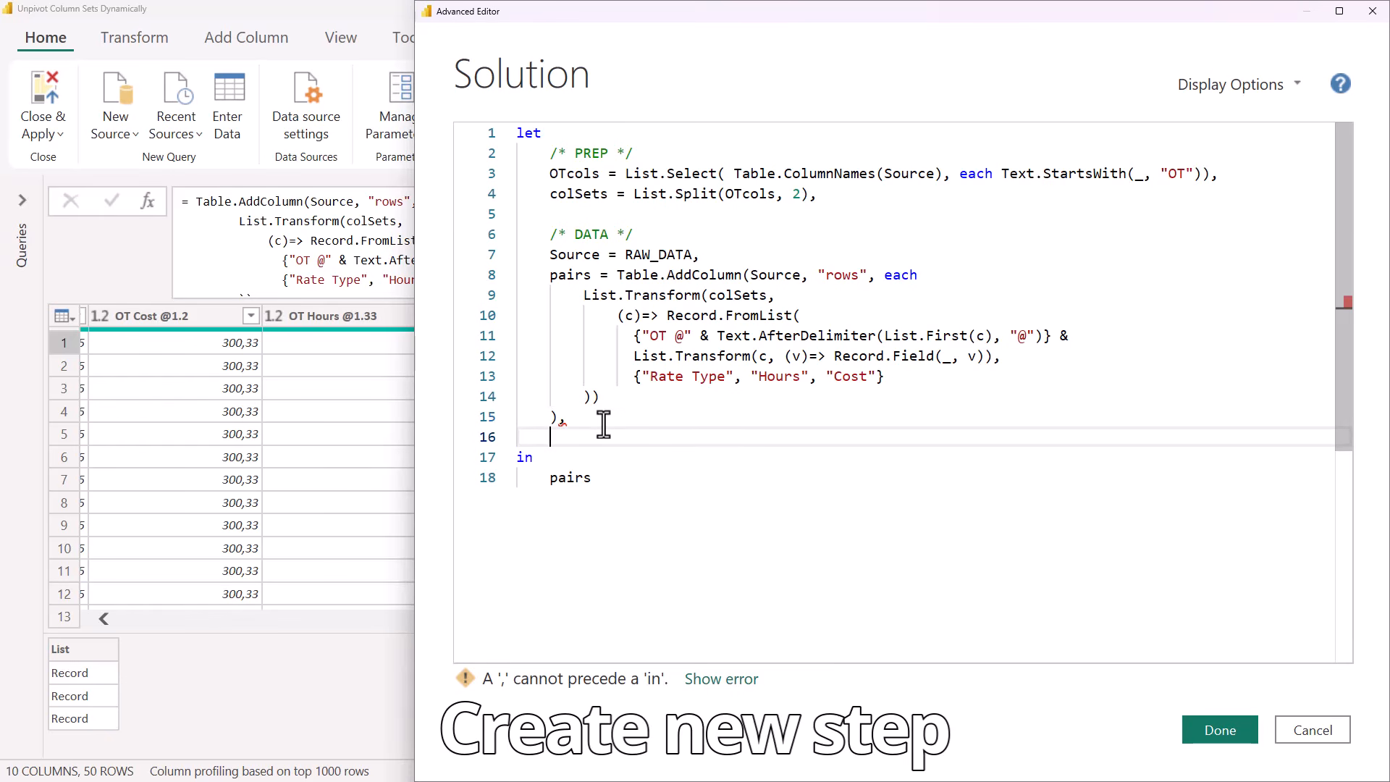
type("remov")
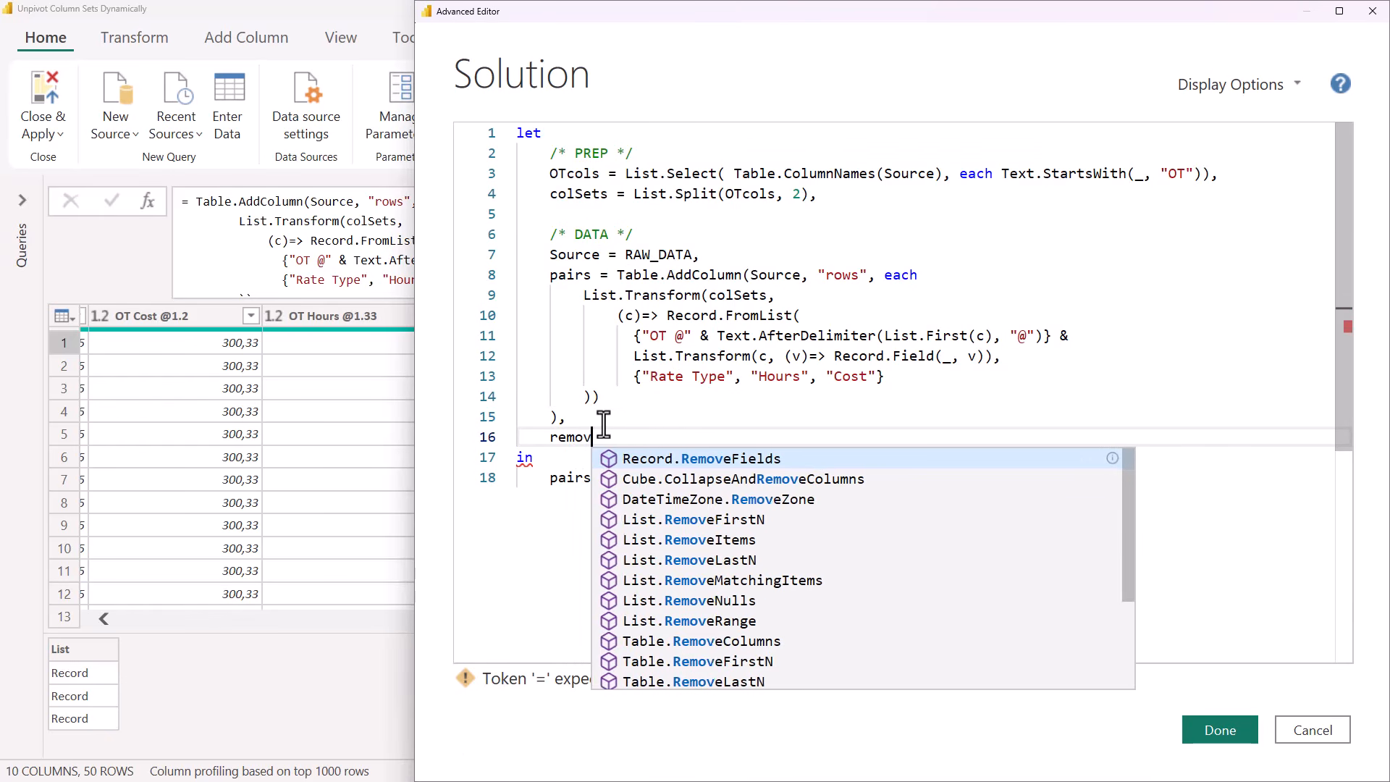
type("eCols ")
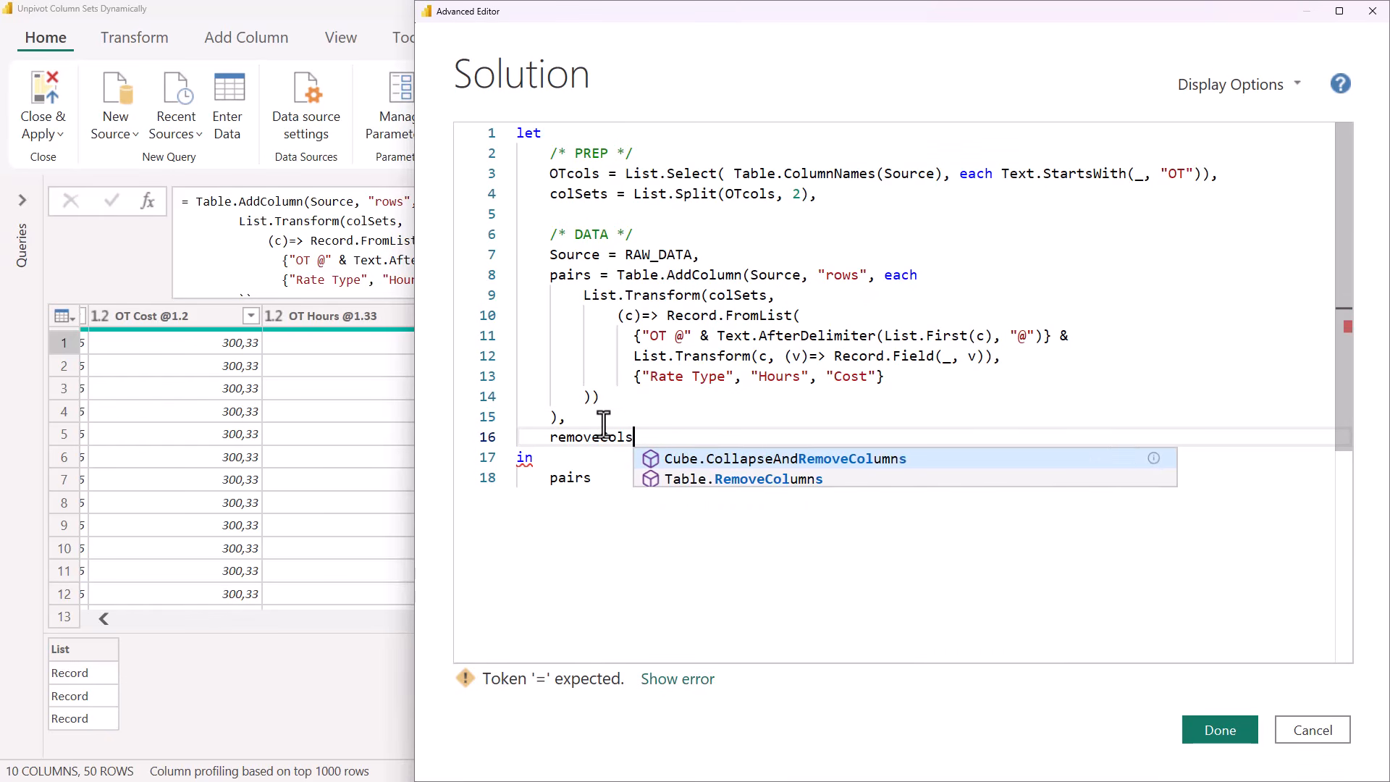
type("=")
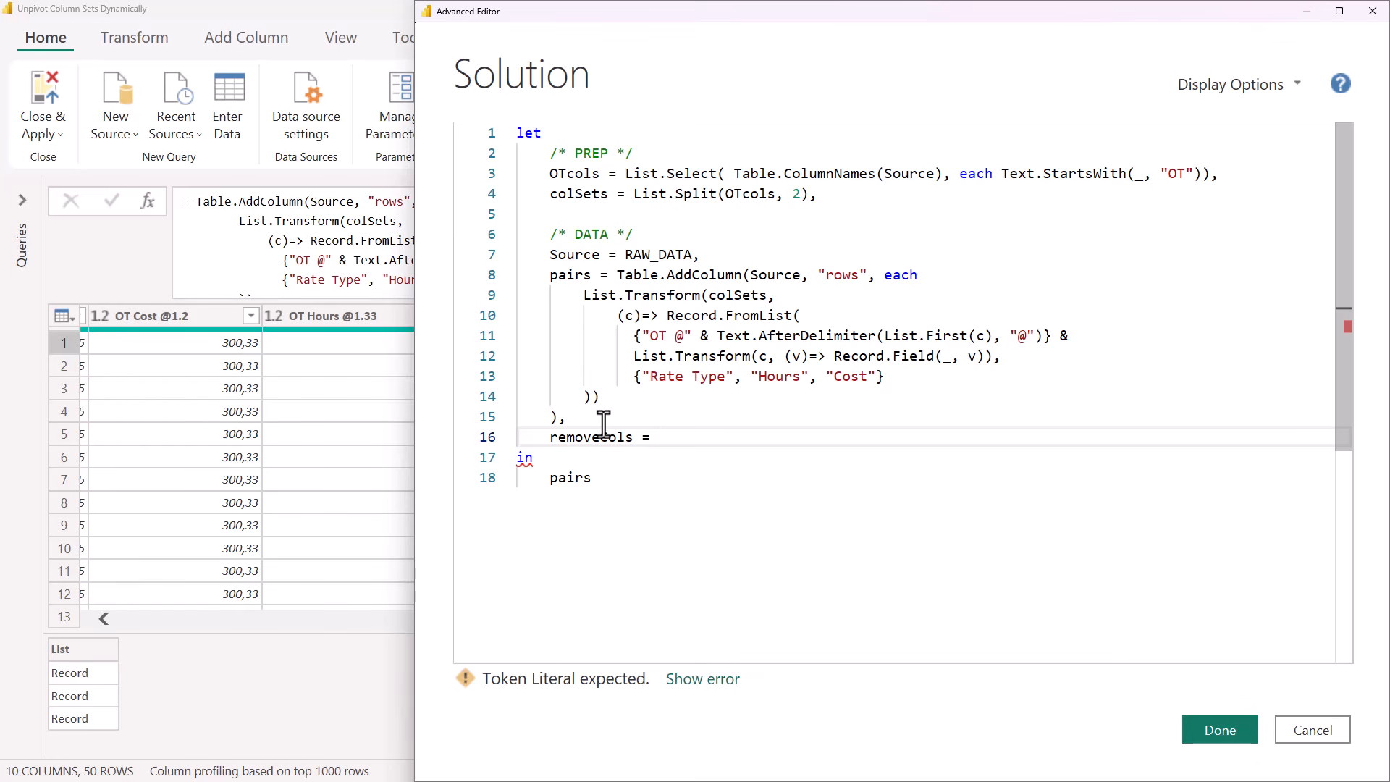
type(" trcol")
key("Tab")
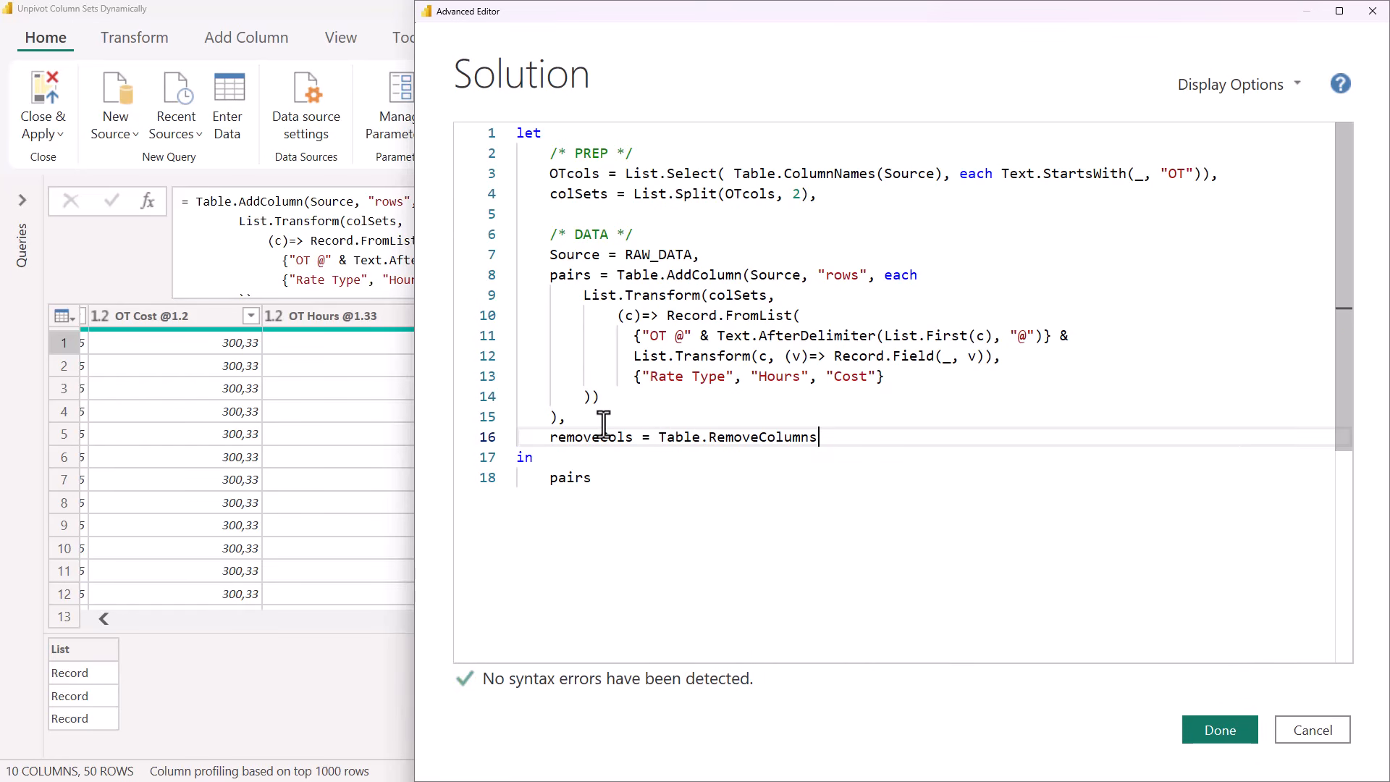
type("(pair")
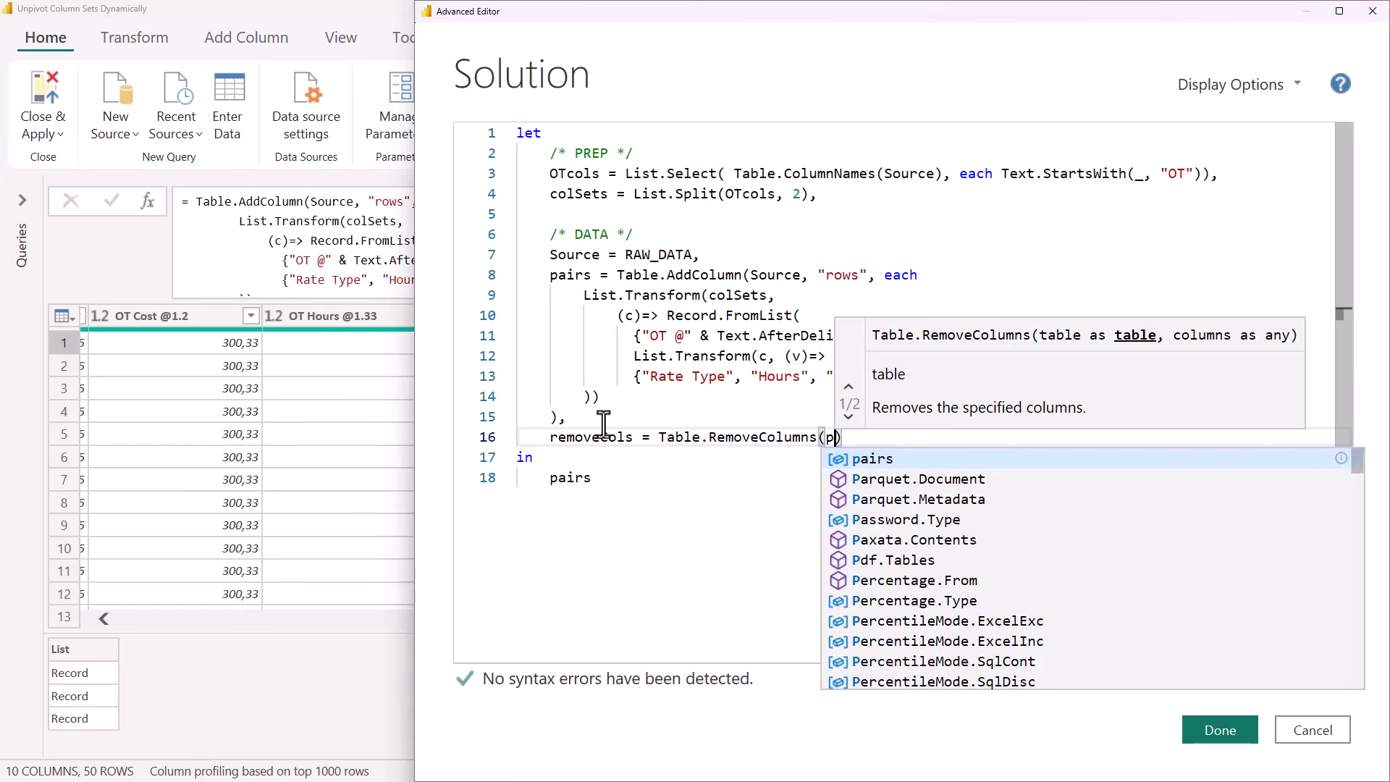
key("Tab")
type(", ")
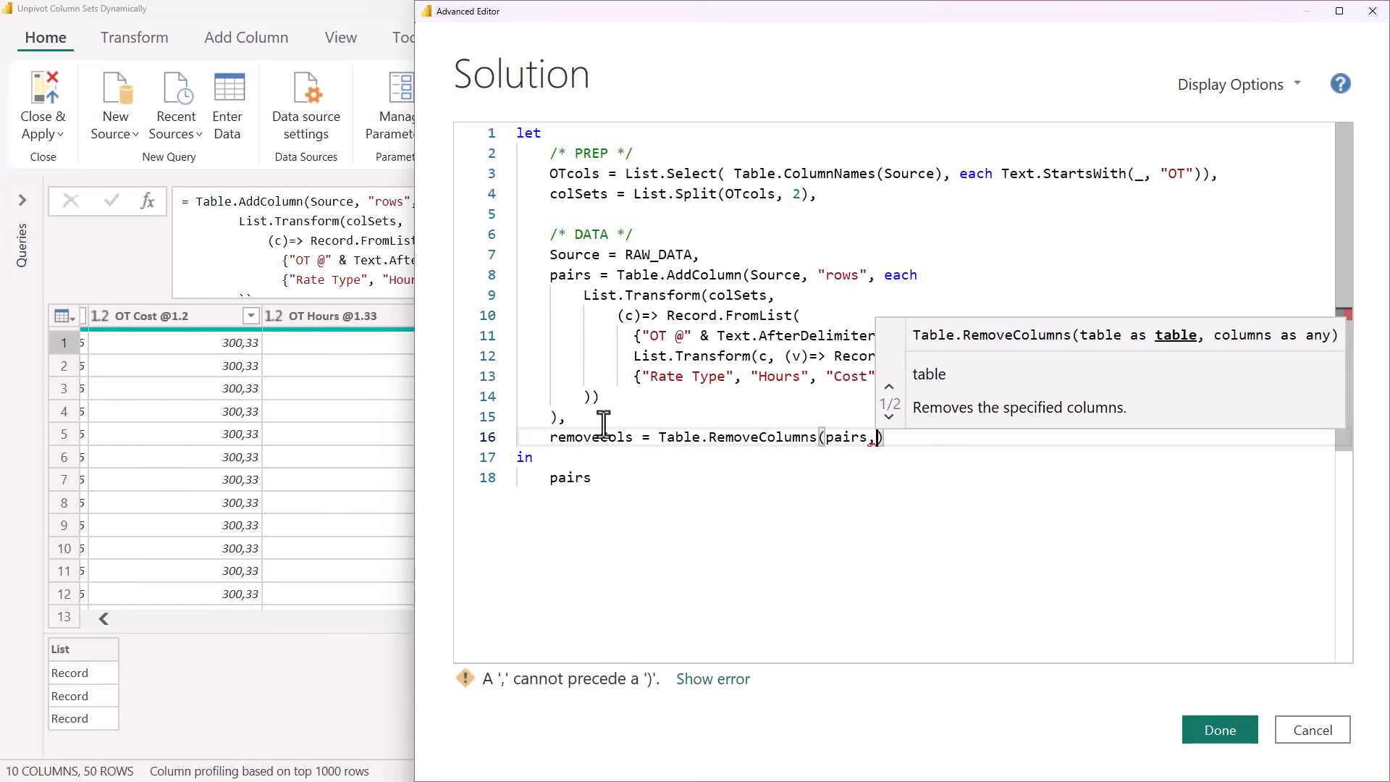
type("otc")
key("Tab")
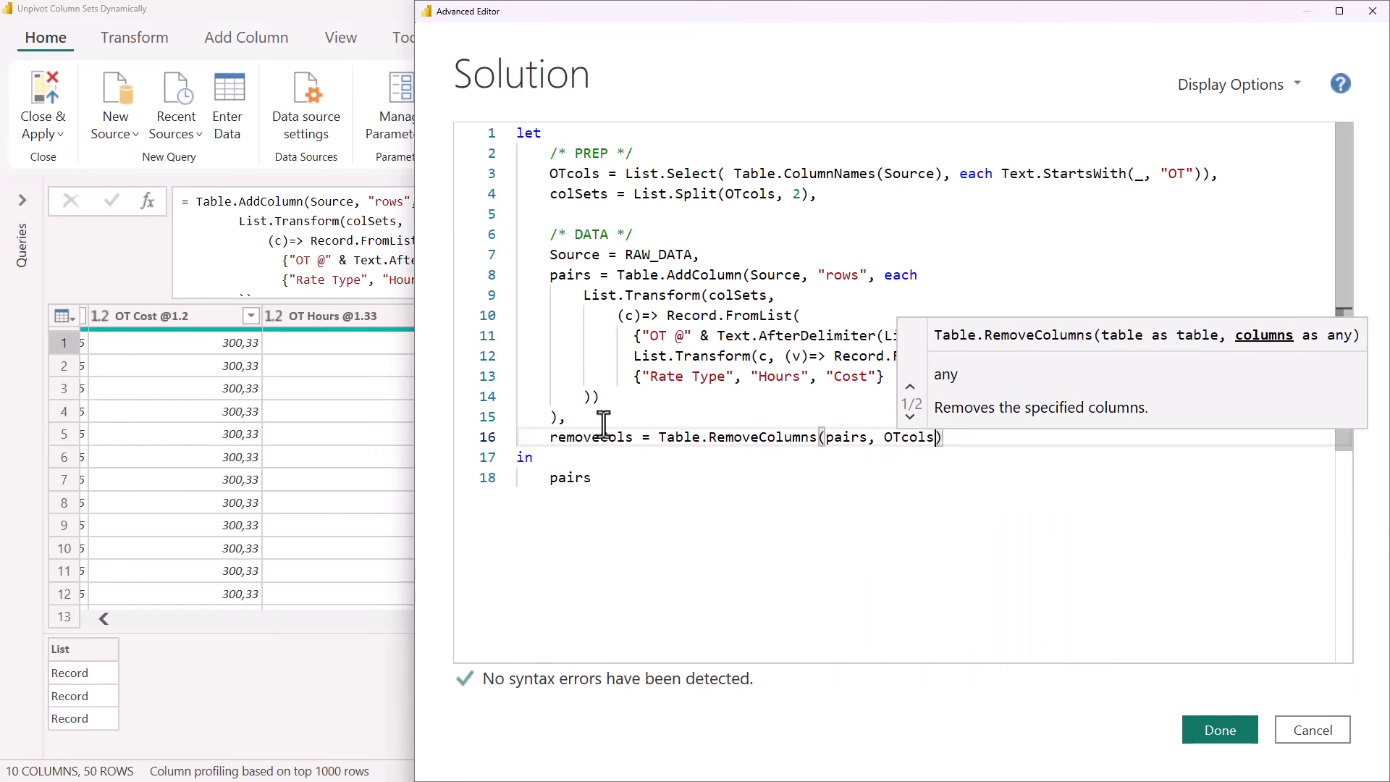
- Make the query return removeCols instead of pairs after the in clause and save the code
double_click(564, 439)
key("ctrl+c")
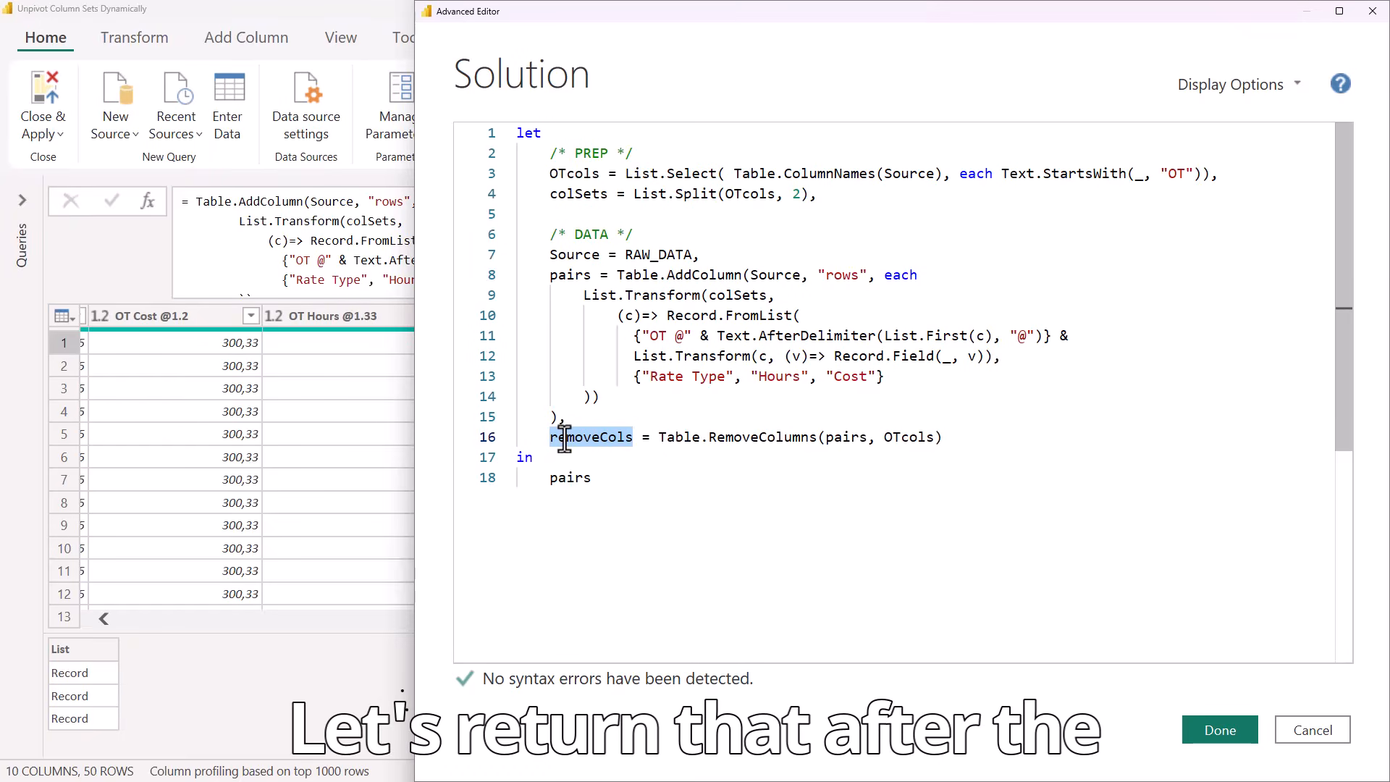
left_click(565, 477)
mouse_move(564, 477)
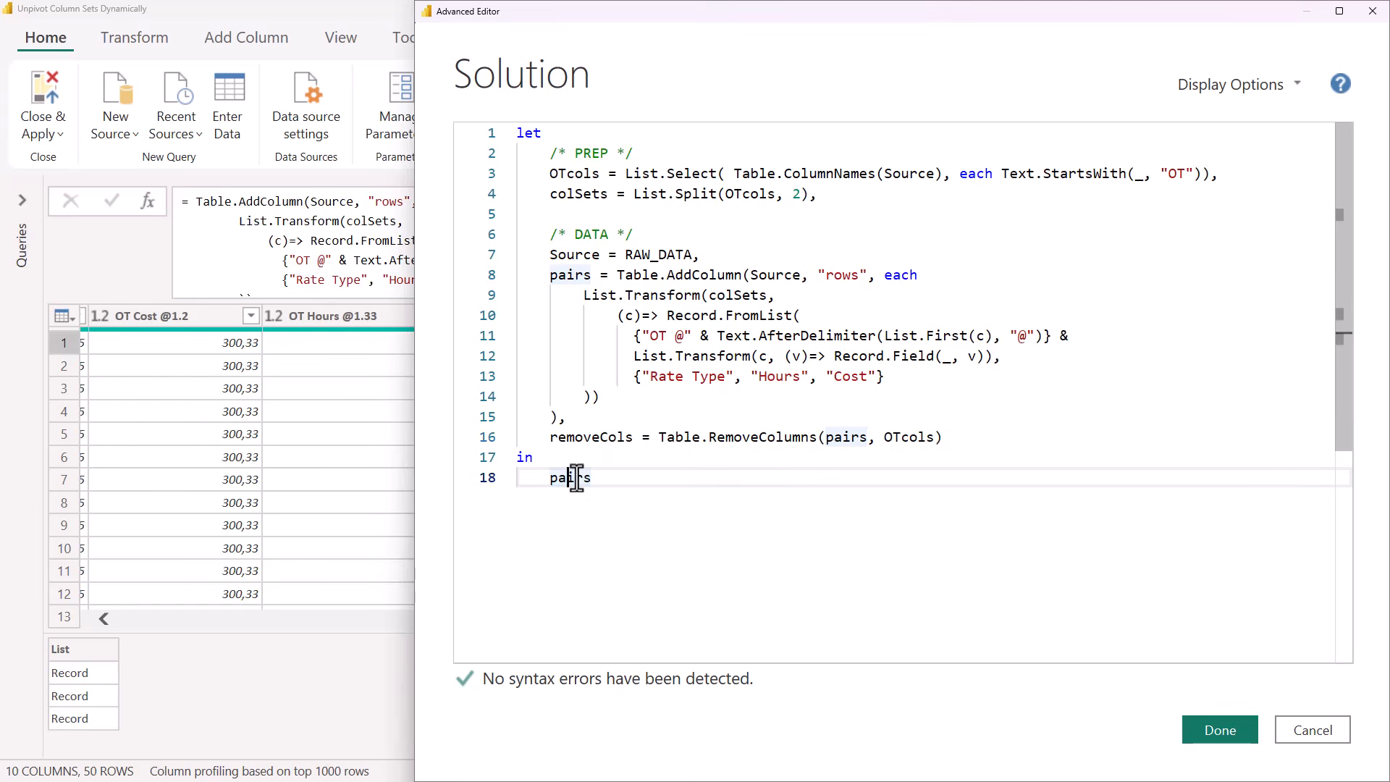
double_click(576, 478)
key("ctrl+v")
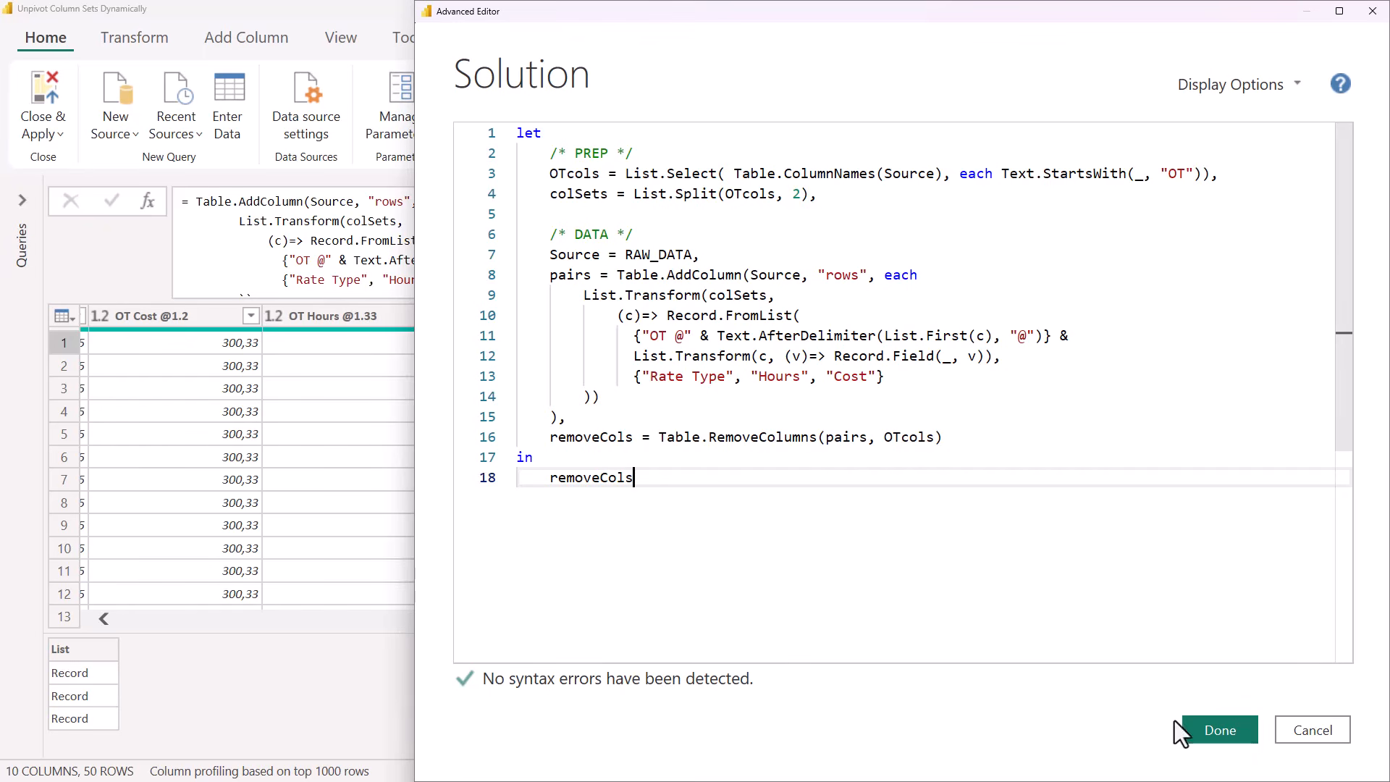
left_click(1201, 729)
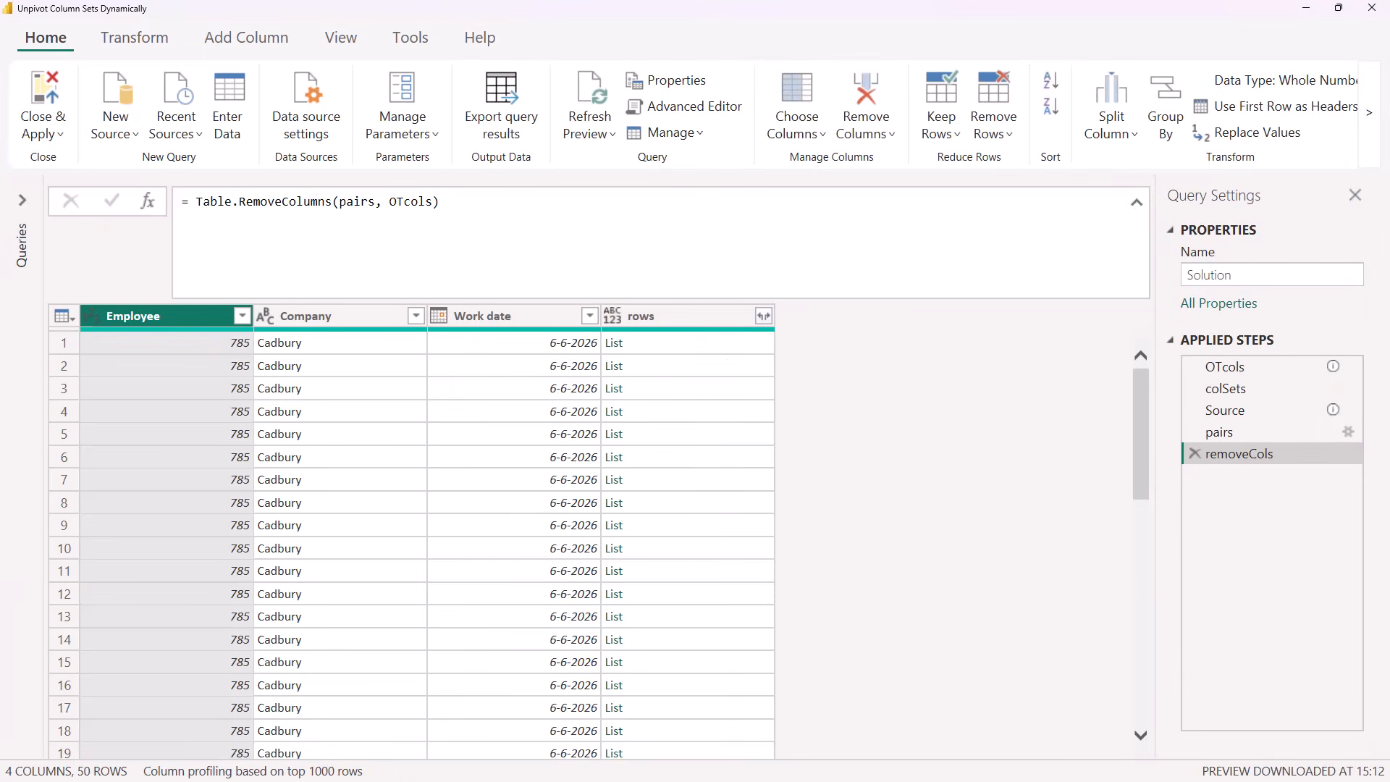
- Collapse the formula bar and expand the lists in the rows column to new rows
left_click(1137, 203)
left_click(764, 233)
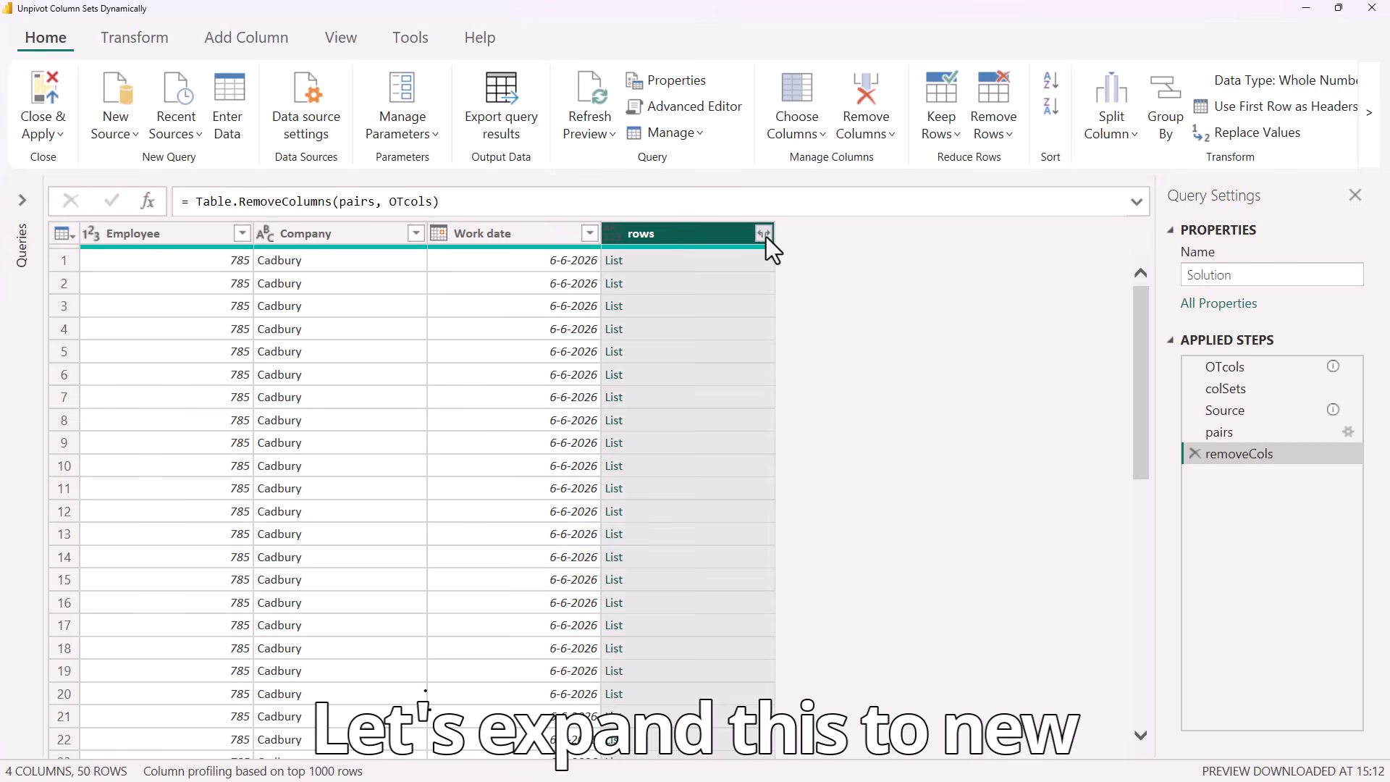
left_click(724, 259)
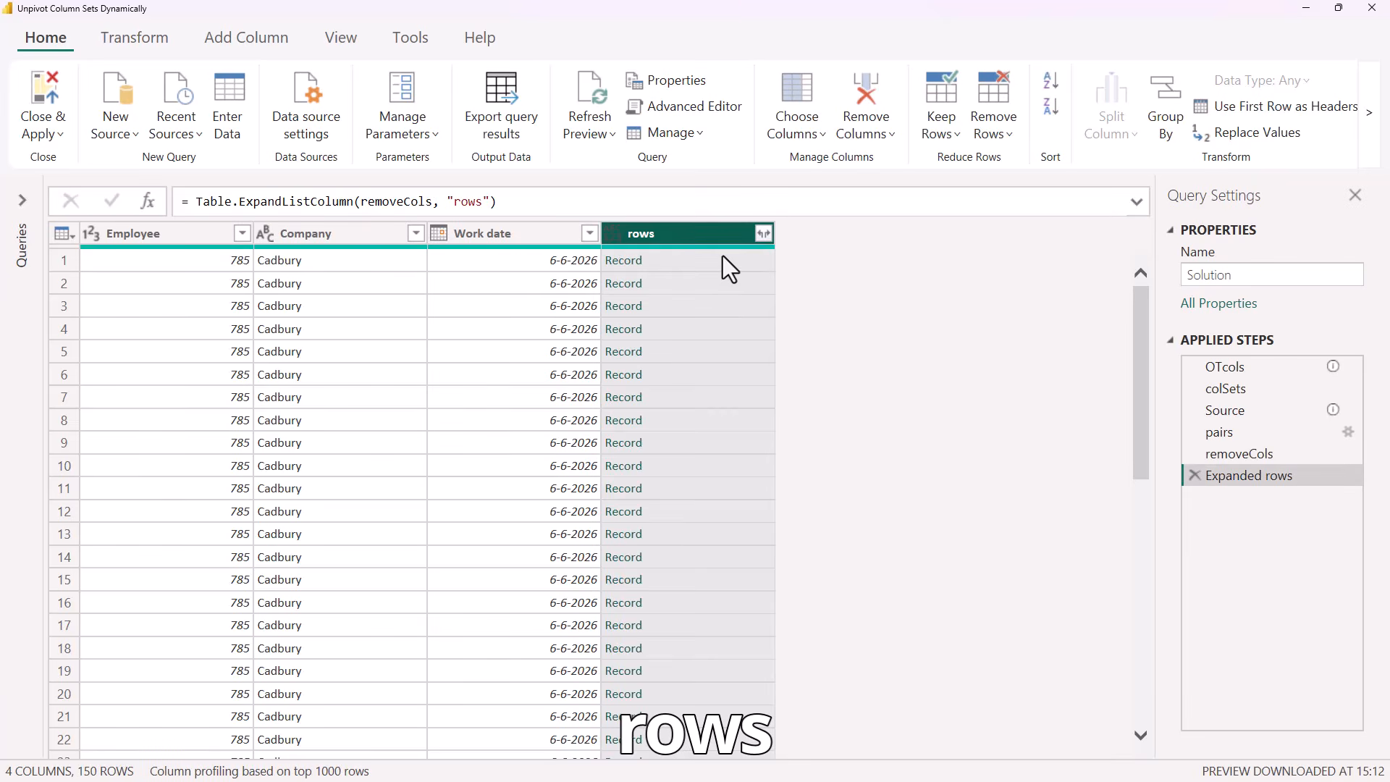
- Expand the records in the rows column into Rate Type, Hours and Cost without the original column name as prefix
left_click(763, 233)
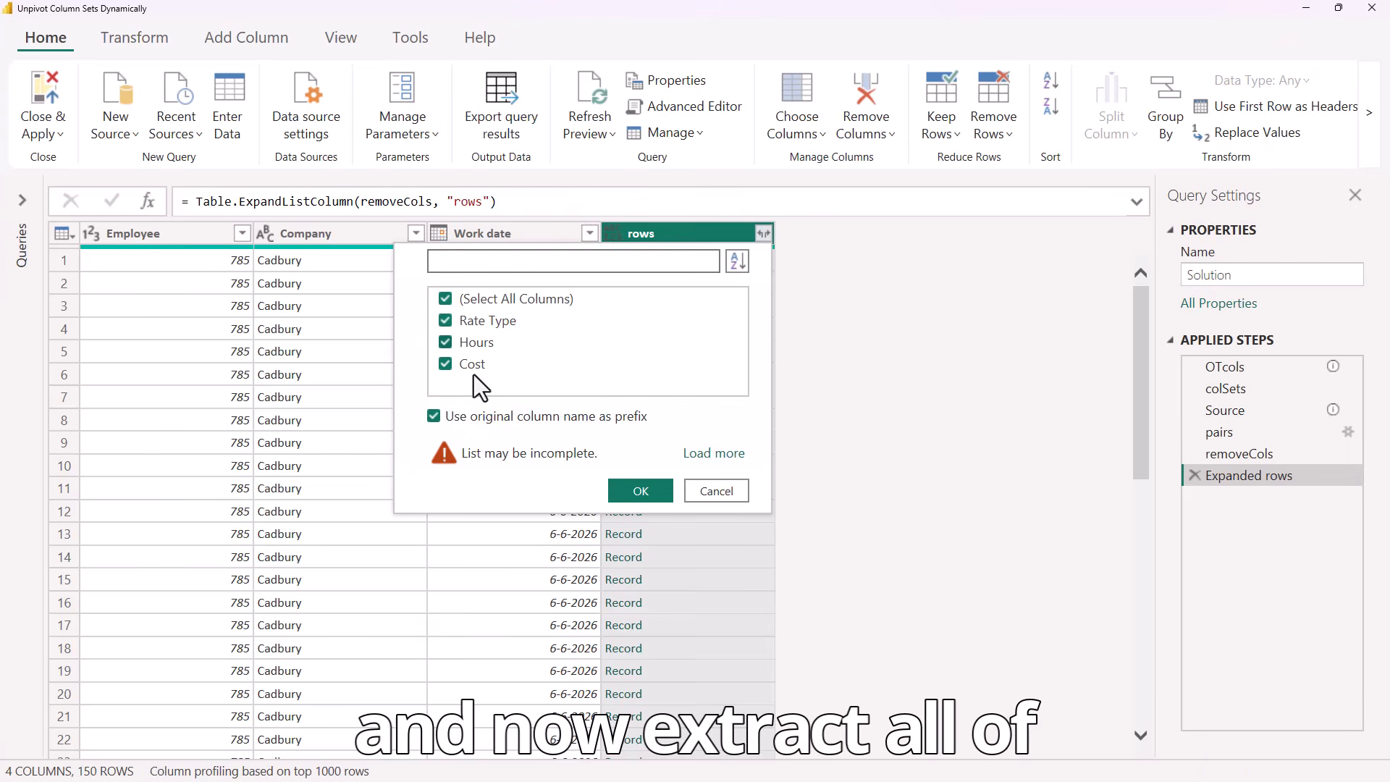
left_click(433, 416)
left_click(640, 491)
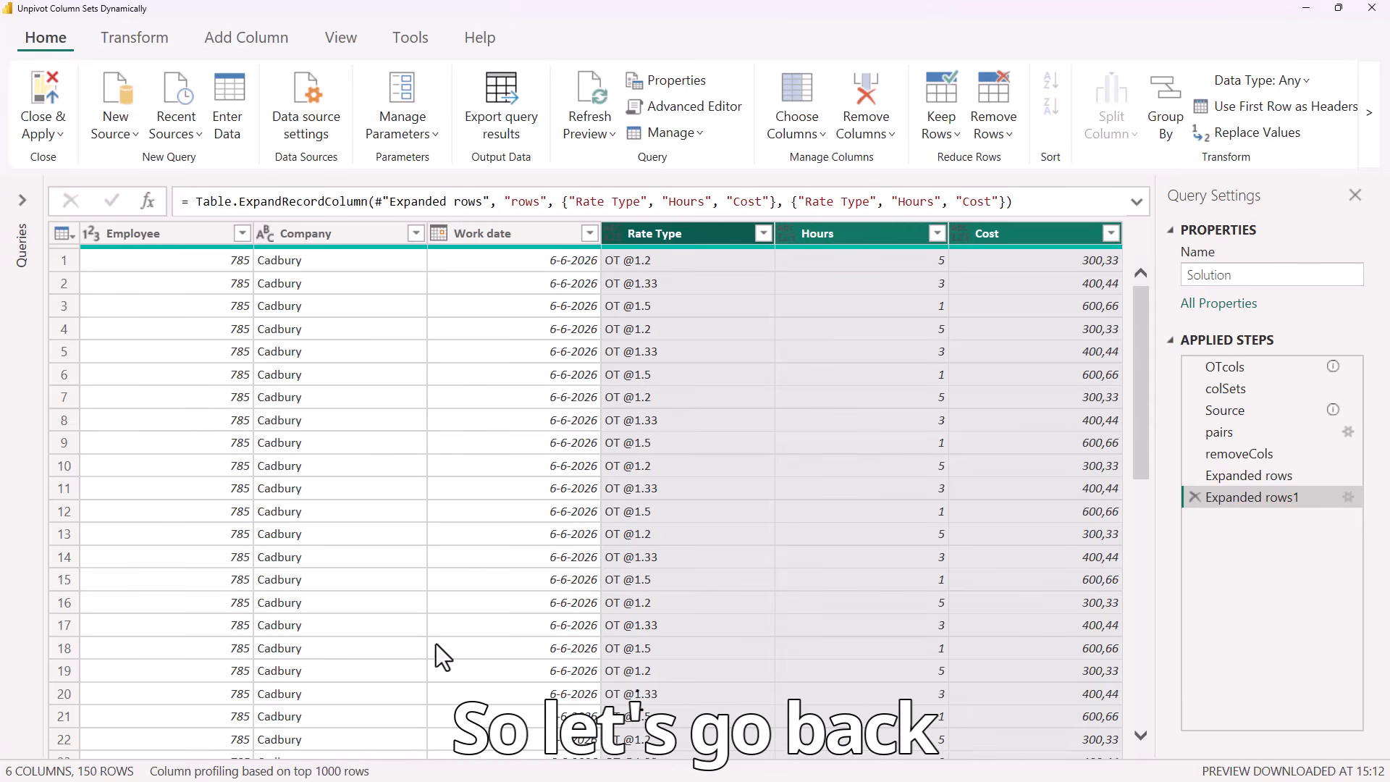
- In the pairs step's Table.AddColumn formula, add a column type argument of type {[]} for a list containing a record
left_click(1220, 431)
left_click(1137, 203)
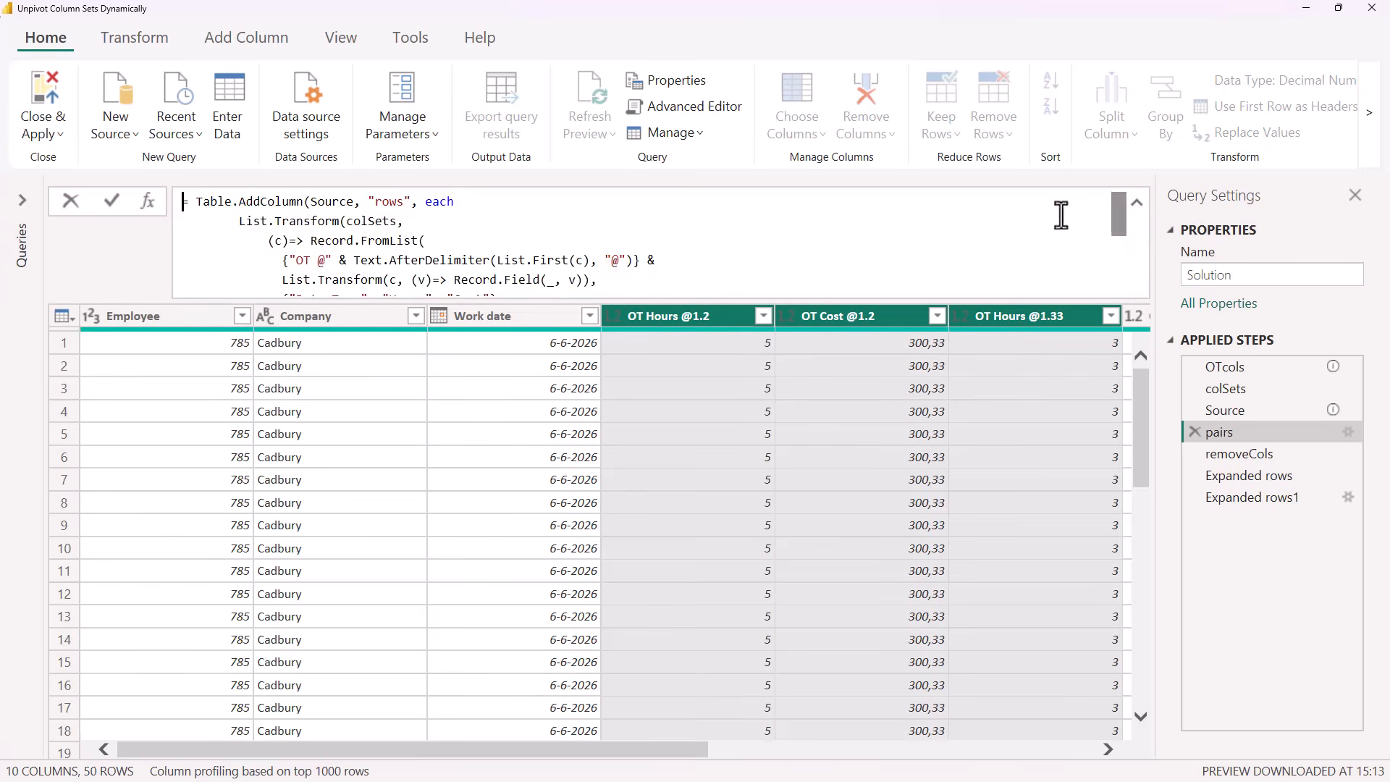
scroll(1056, 218, "down", 3)
left_click(248, 267)
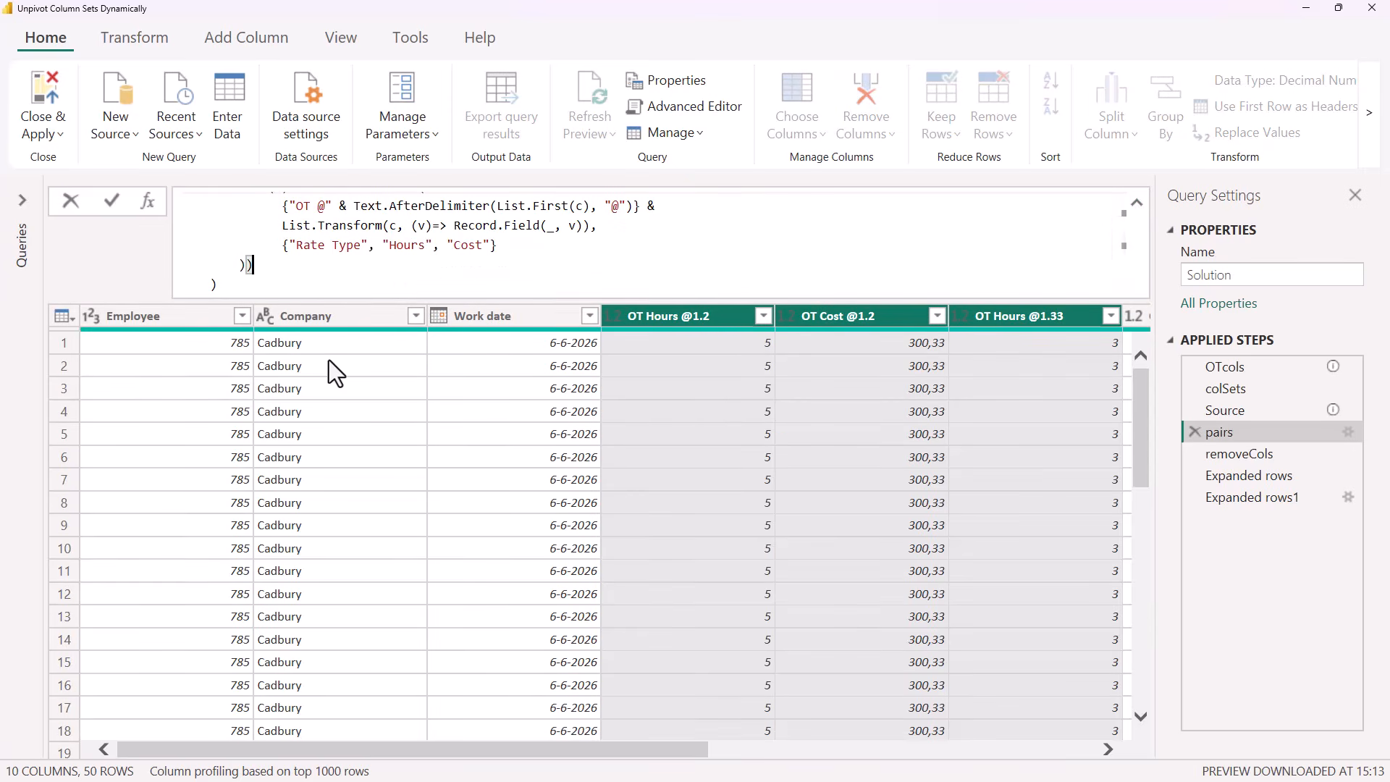
type(",")
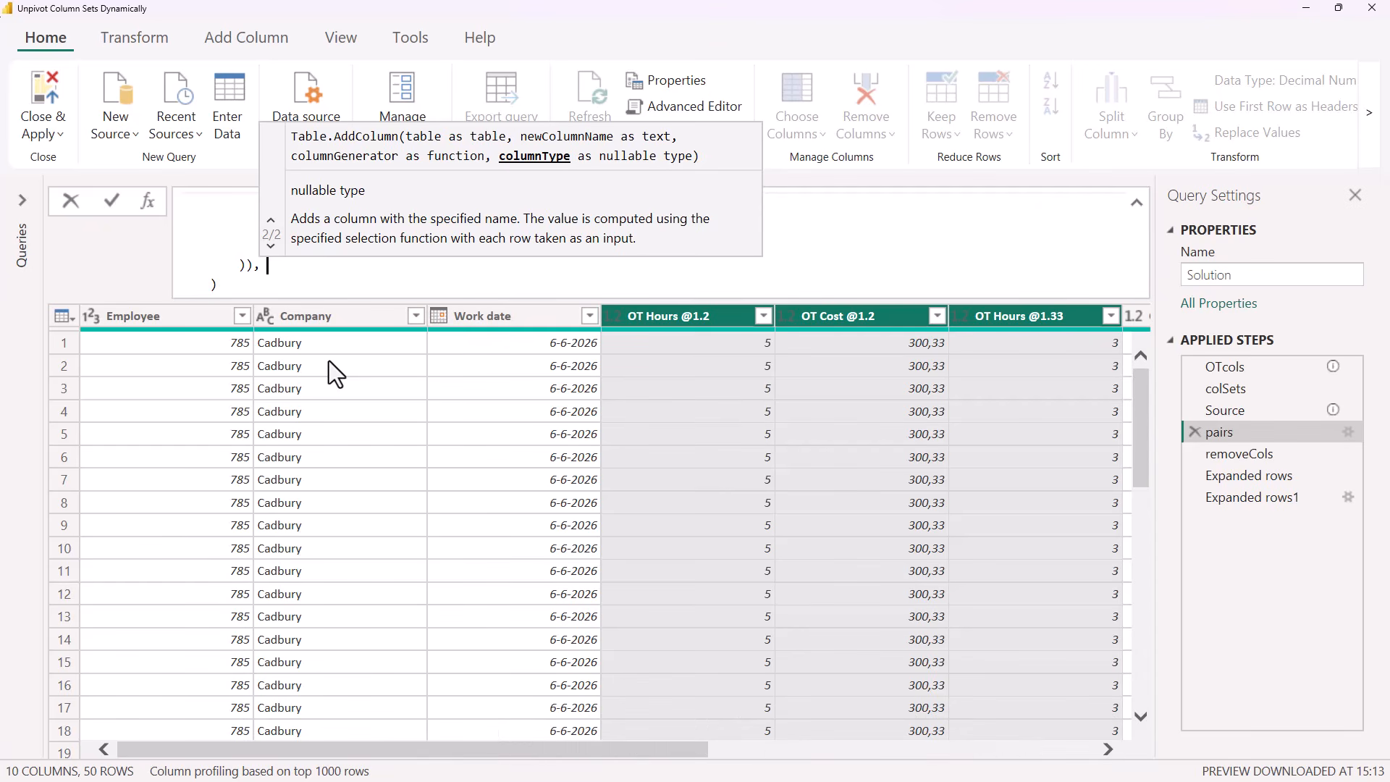
left_click(286, 276)
left_click(285, 249)
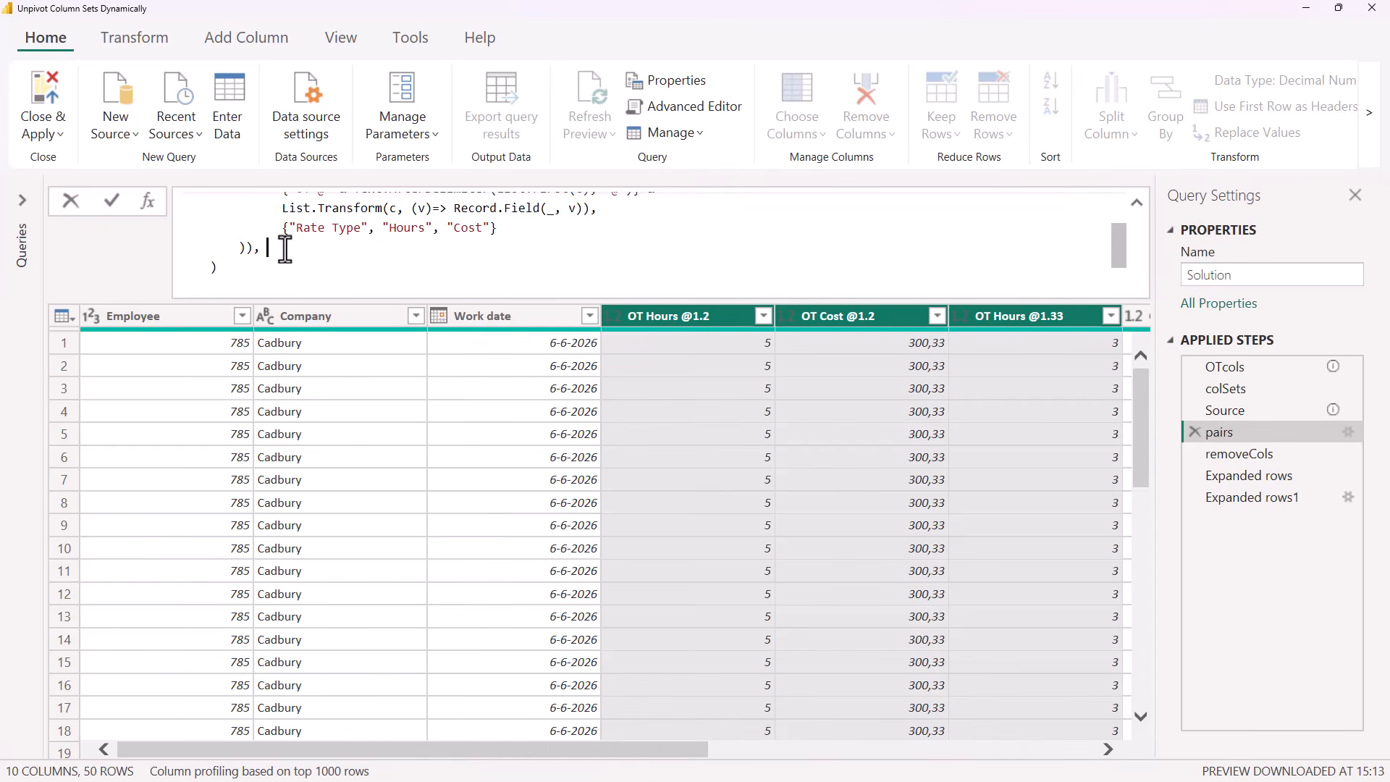
scroll(285, 250, "up", 1)
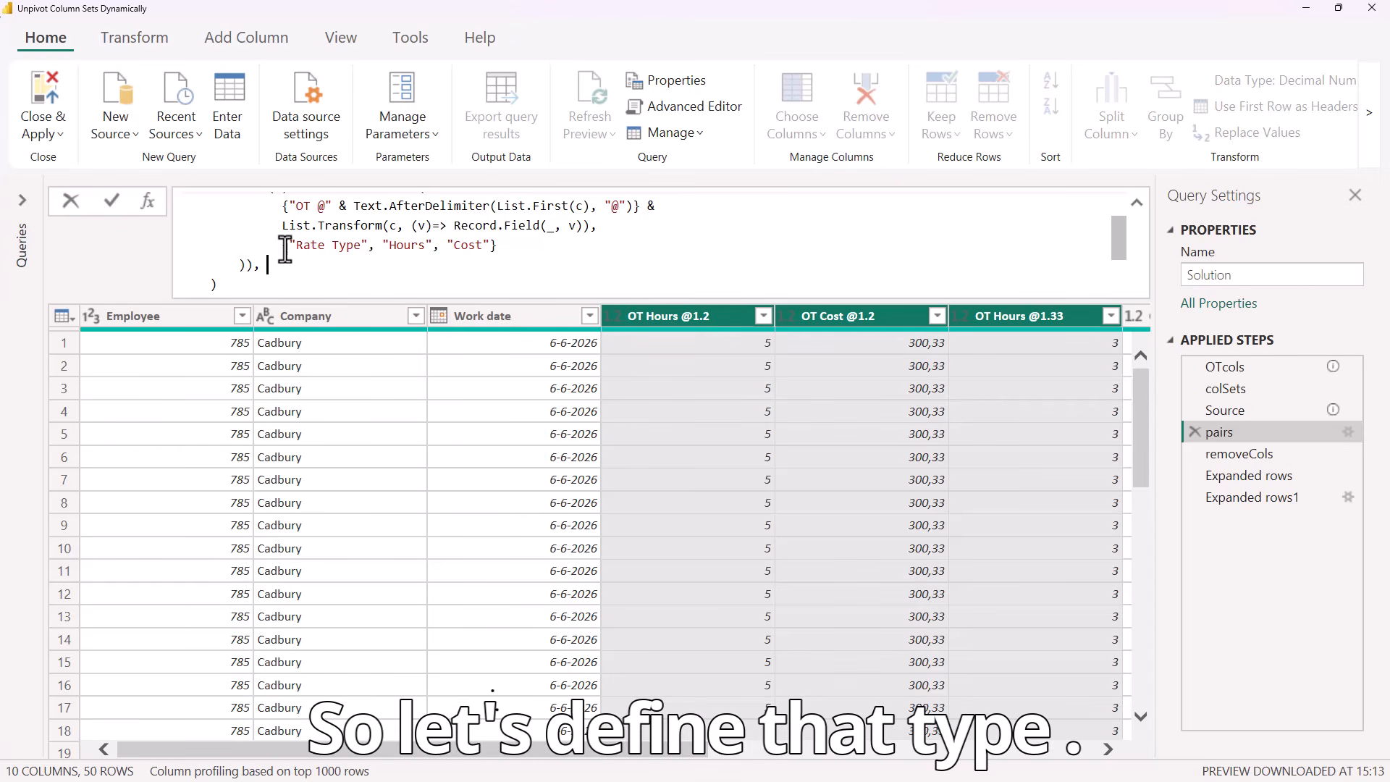
type("type {")
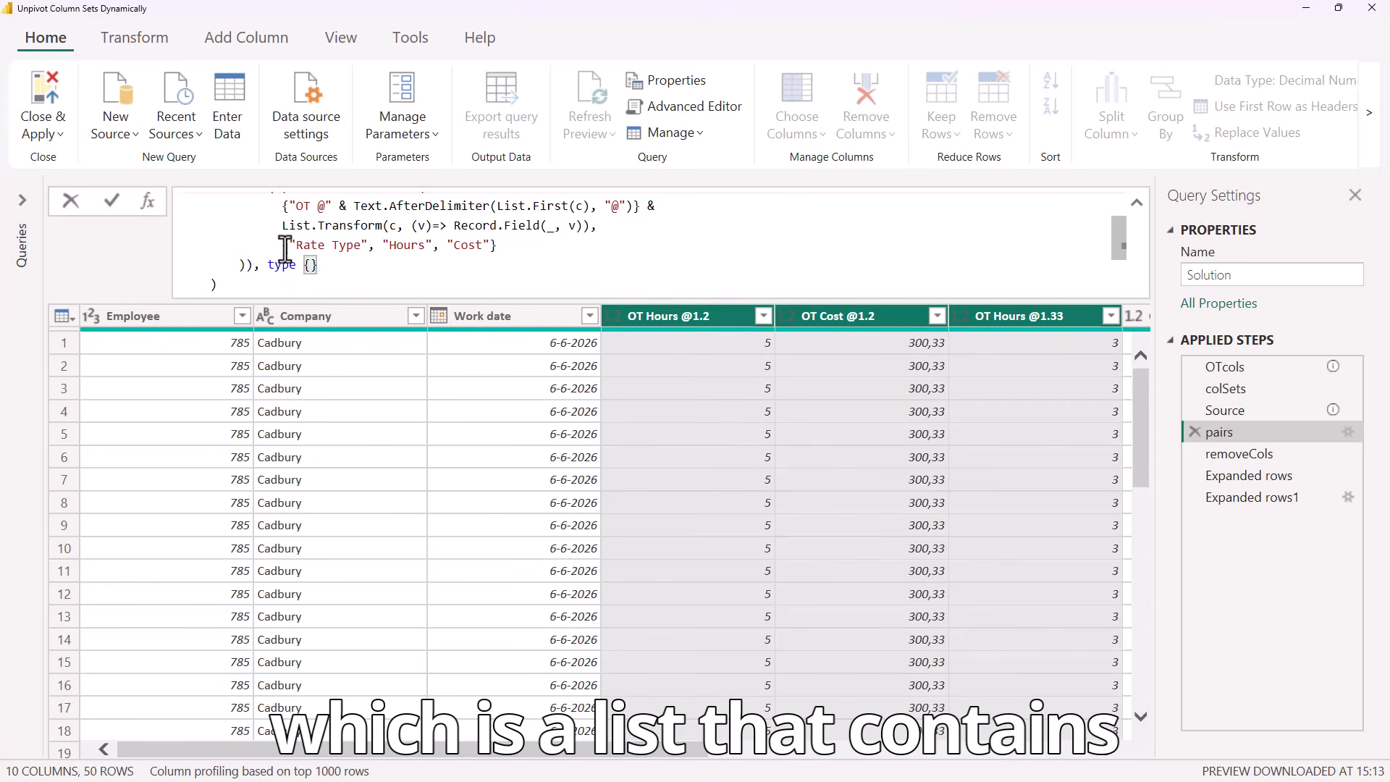
type("[")
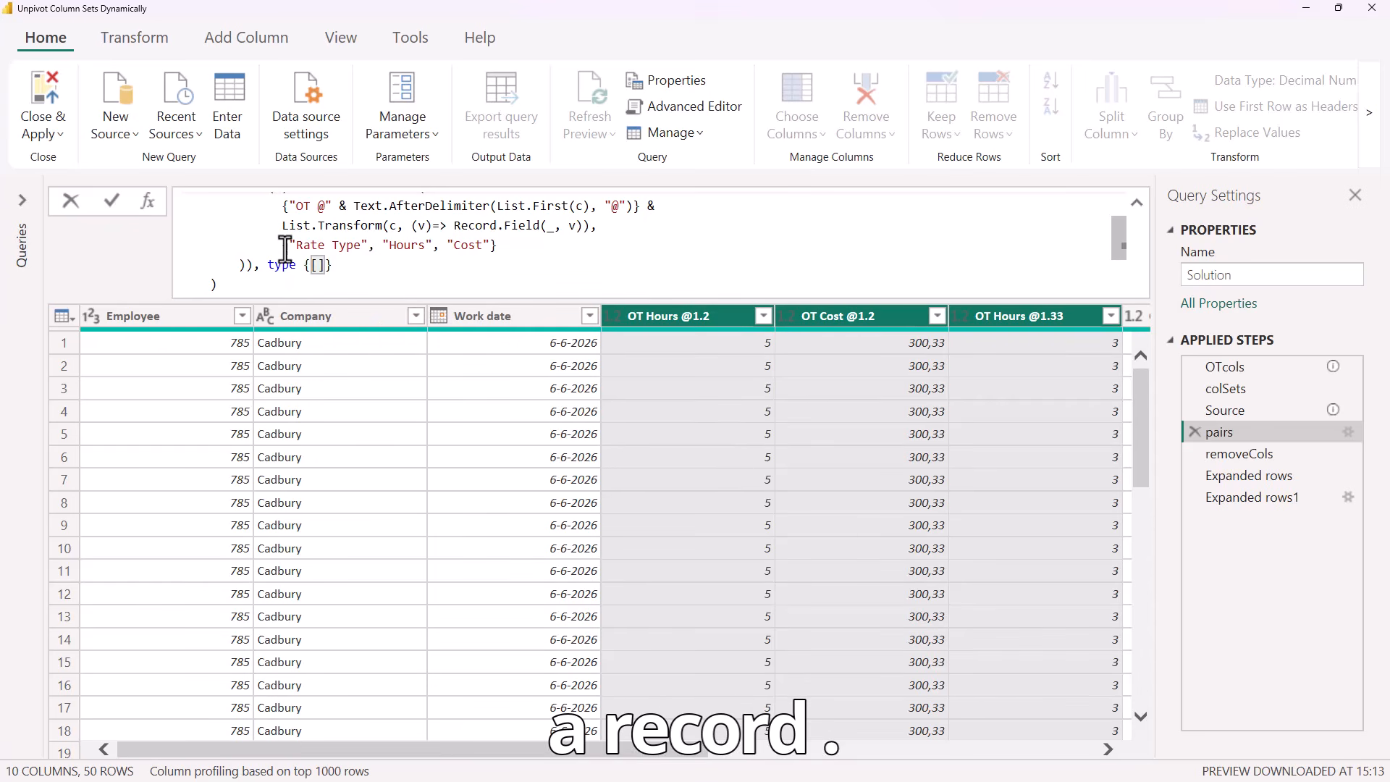
- Copy the field names "Rate Type", "Hours", "Cost" from the Record.FromList call into the record brackets of the type argument
left_click_drag(295, 247, 490, 246)
key("ctrl+c")
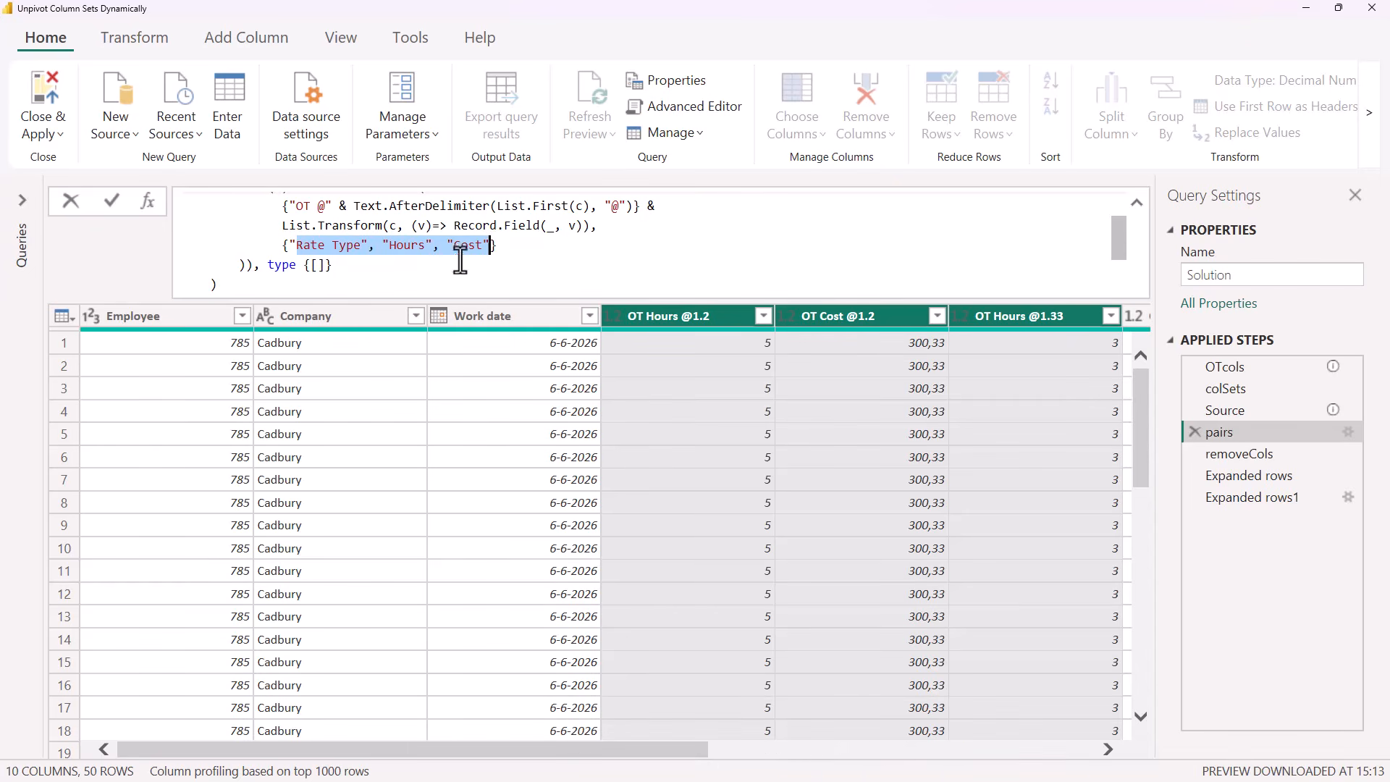
left_click(316, 265)
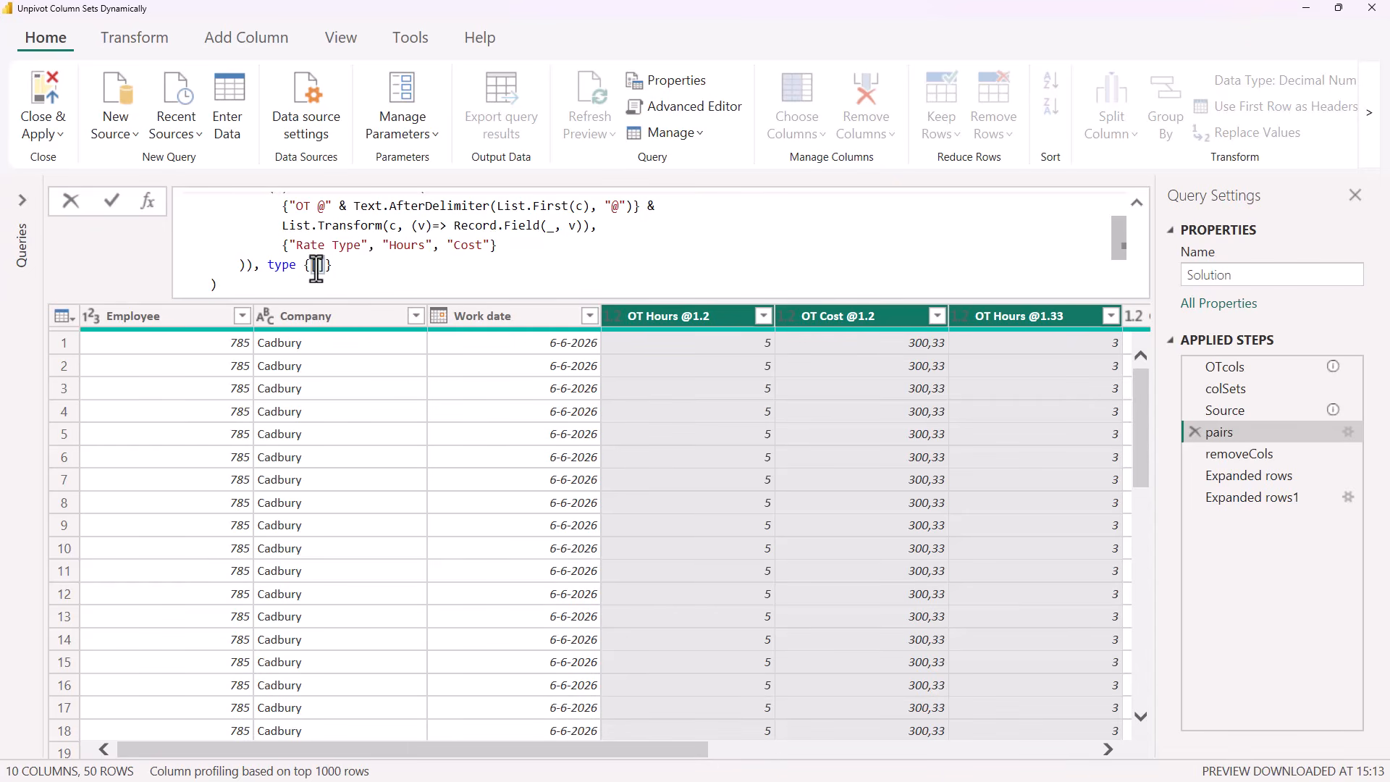
key("ctrl+v")
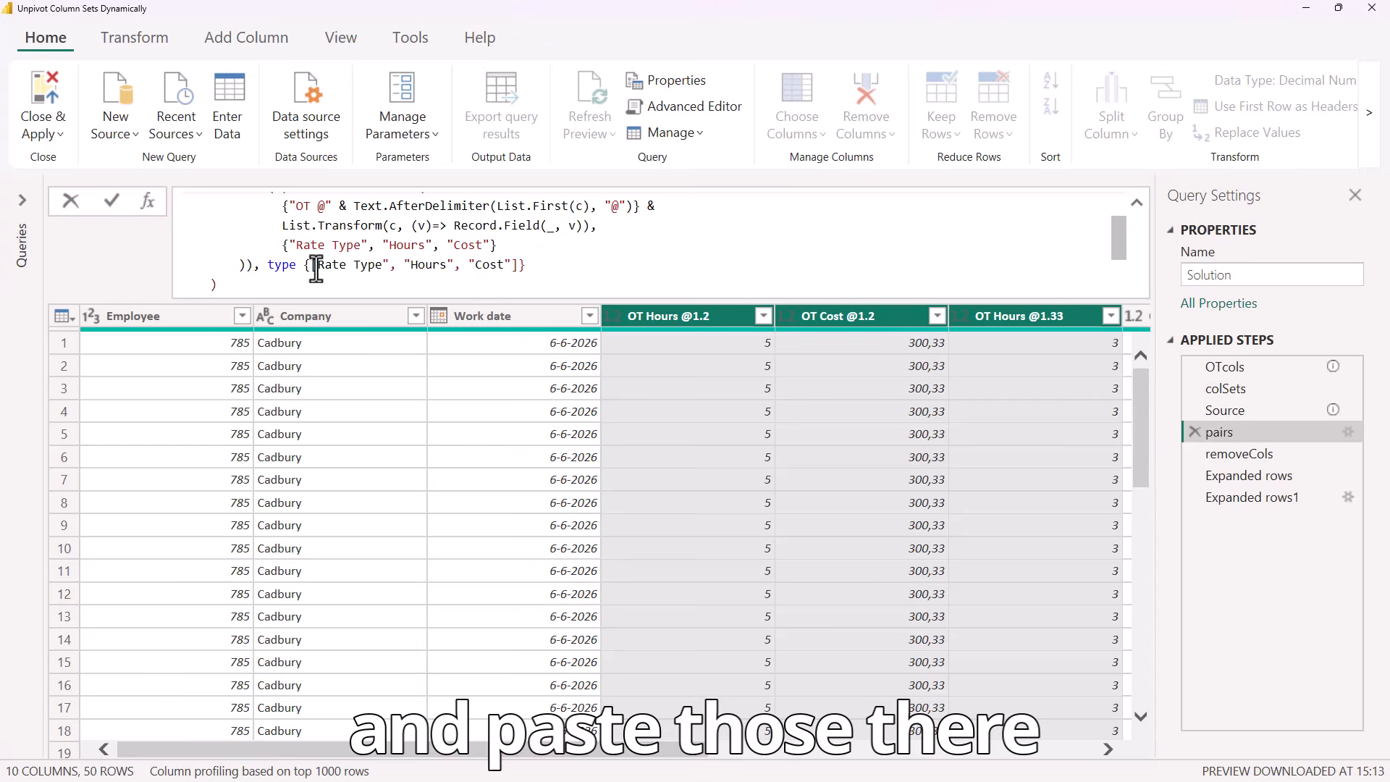
- Declare the first field of the record type as Rate Type=text, without quotation marks
left_click(386, 267)
key("BackSpace")
type("=")
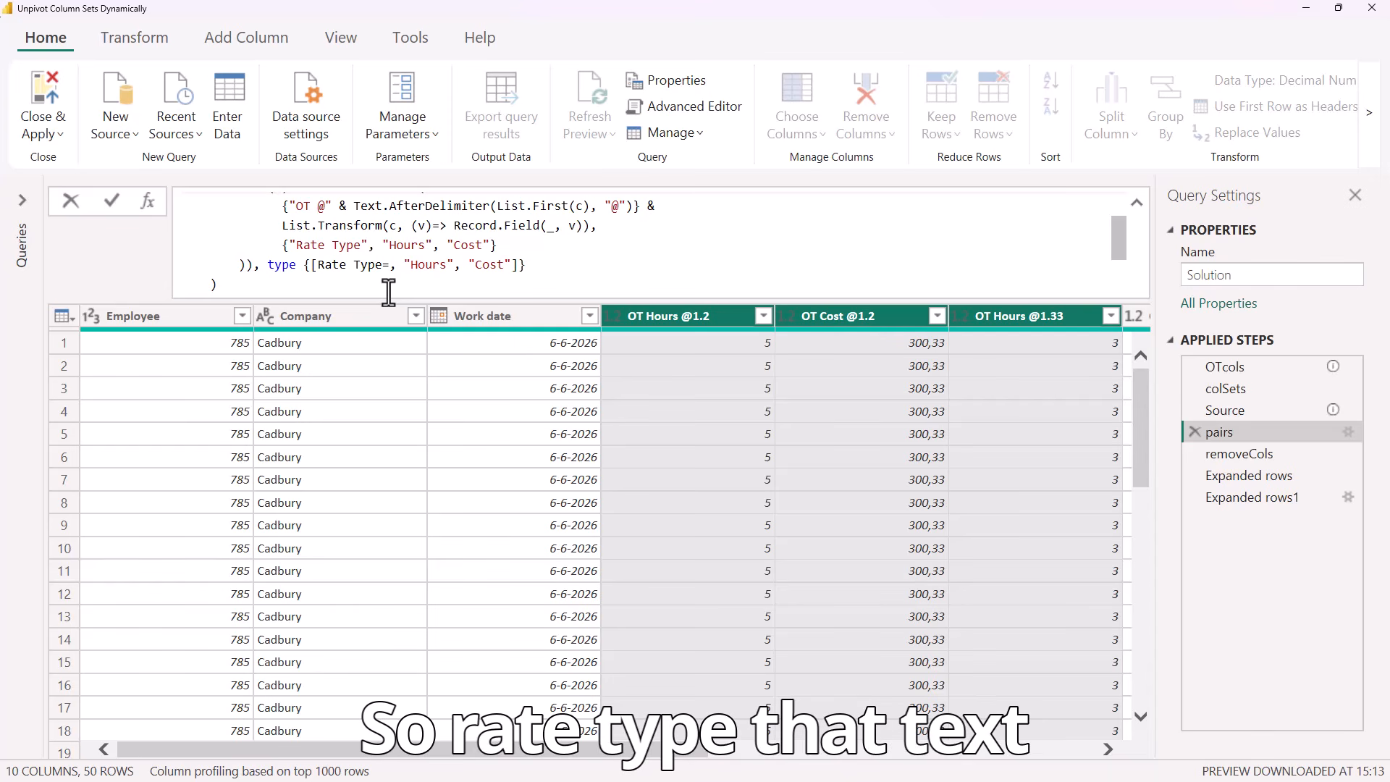
type("text")
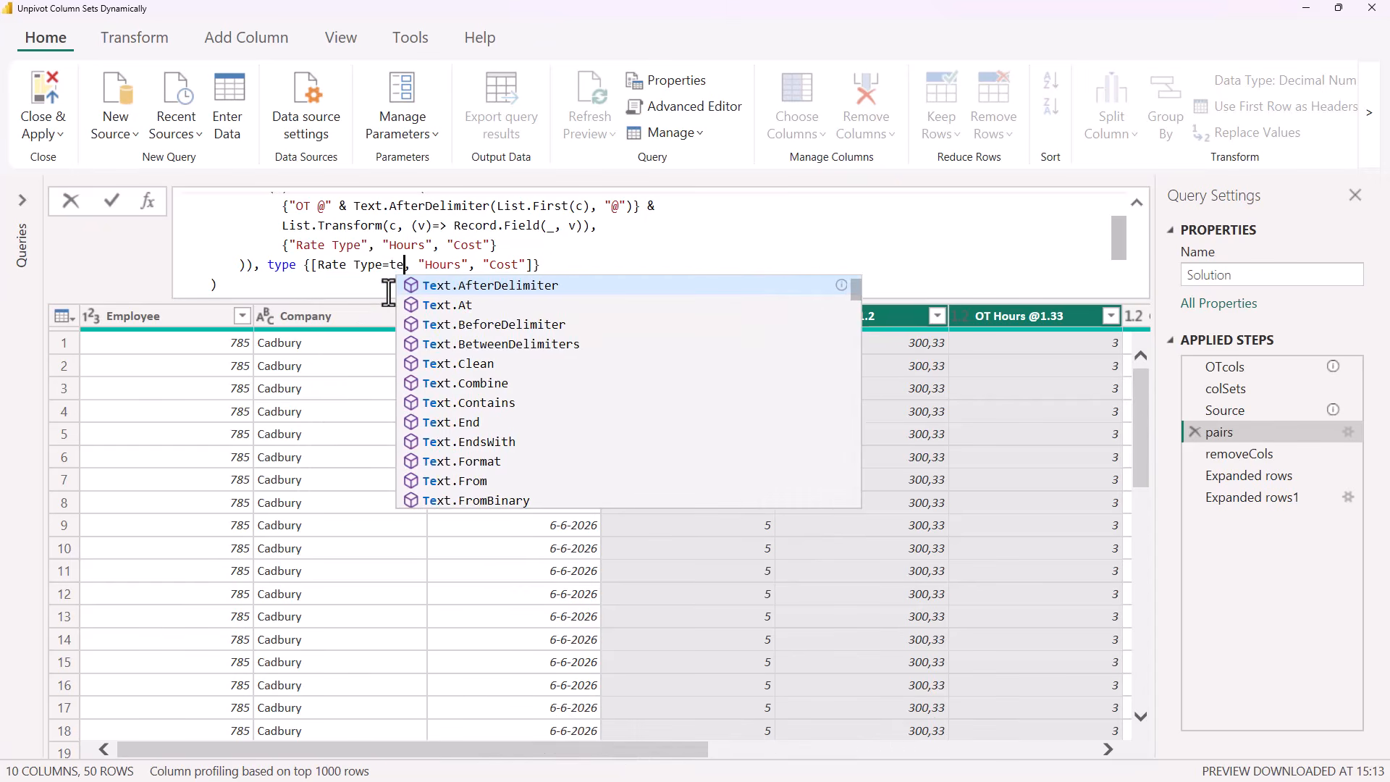
- Declare the second field of the record type as Hours=number, without quotation marks
key("Right")
key("Right")
key("Delete")
key("Right")
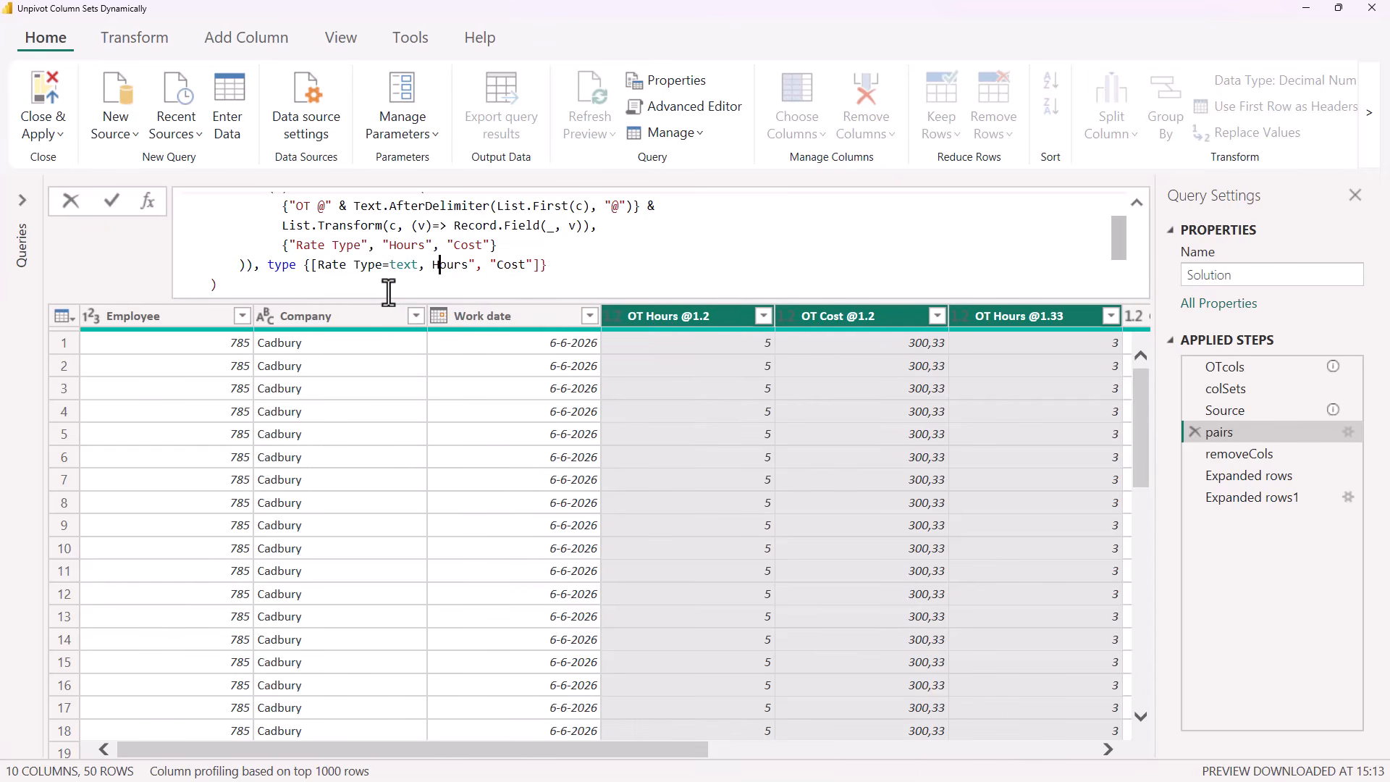
key("Right")
key("Delete")
type("=")
type("number")
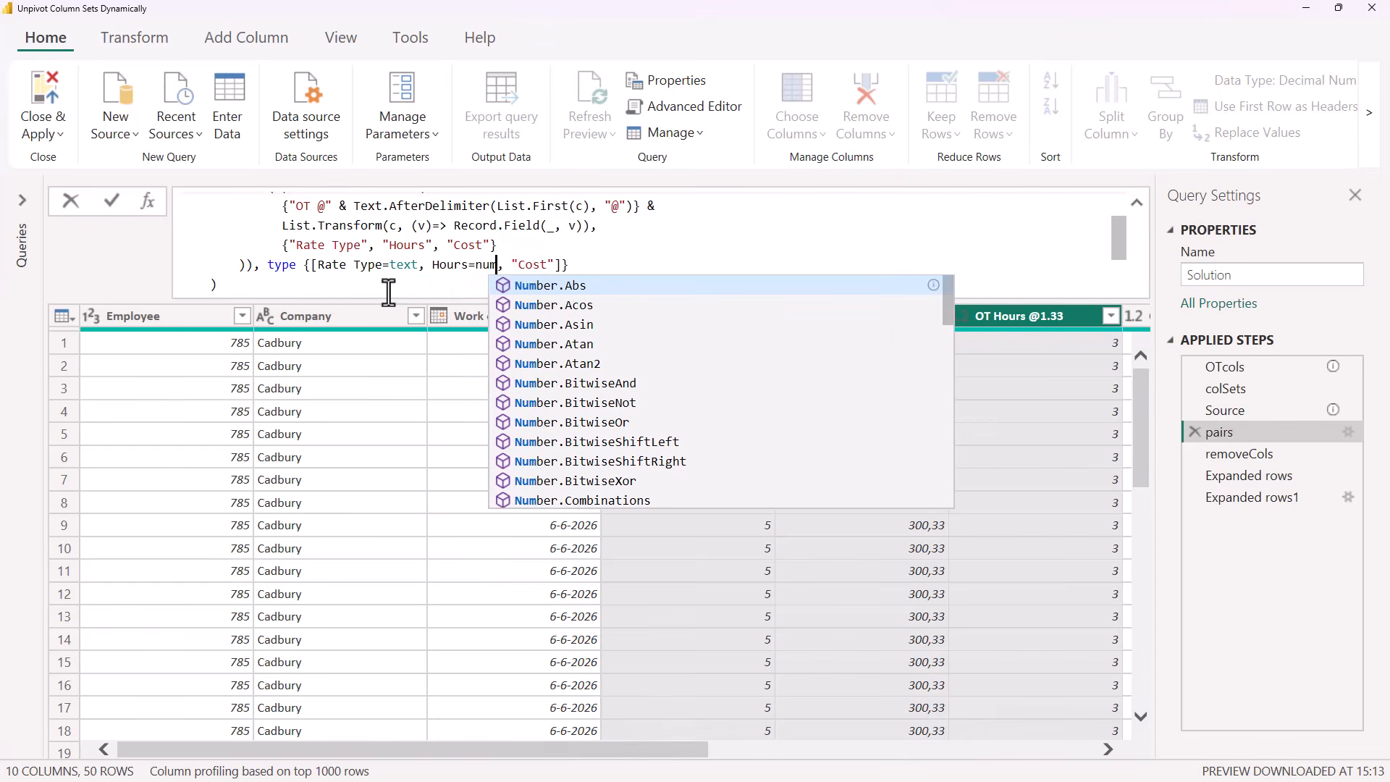
key("Escape")
- Declare the third field of the record type as Cost=number without quotation marks and commit the pairs formula
key("Right")
key("Right")
key("Delete")
key("Right")
key("Right")
key("Right")
key("Right")
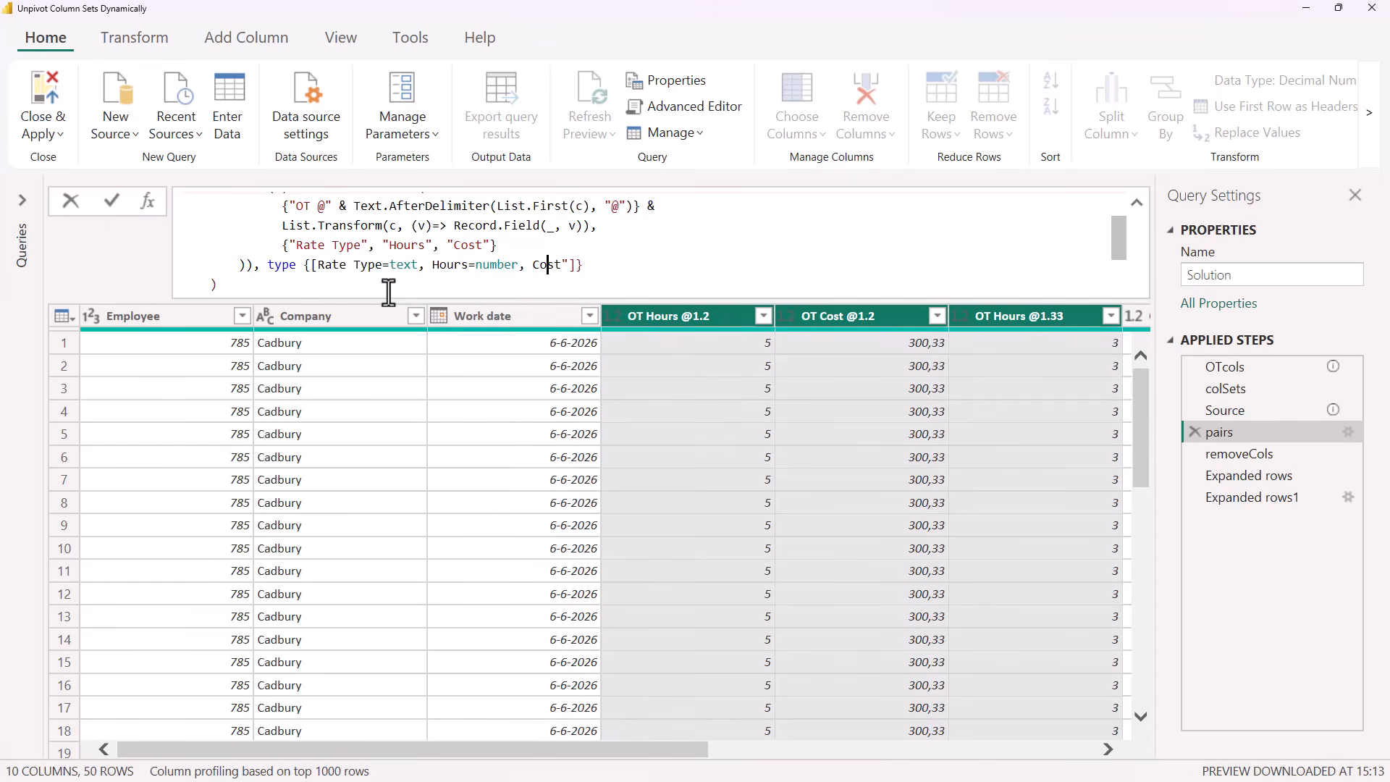
key("Delete")
type("=")
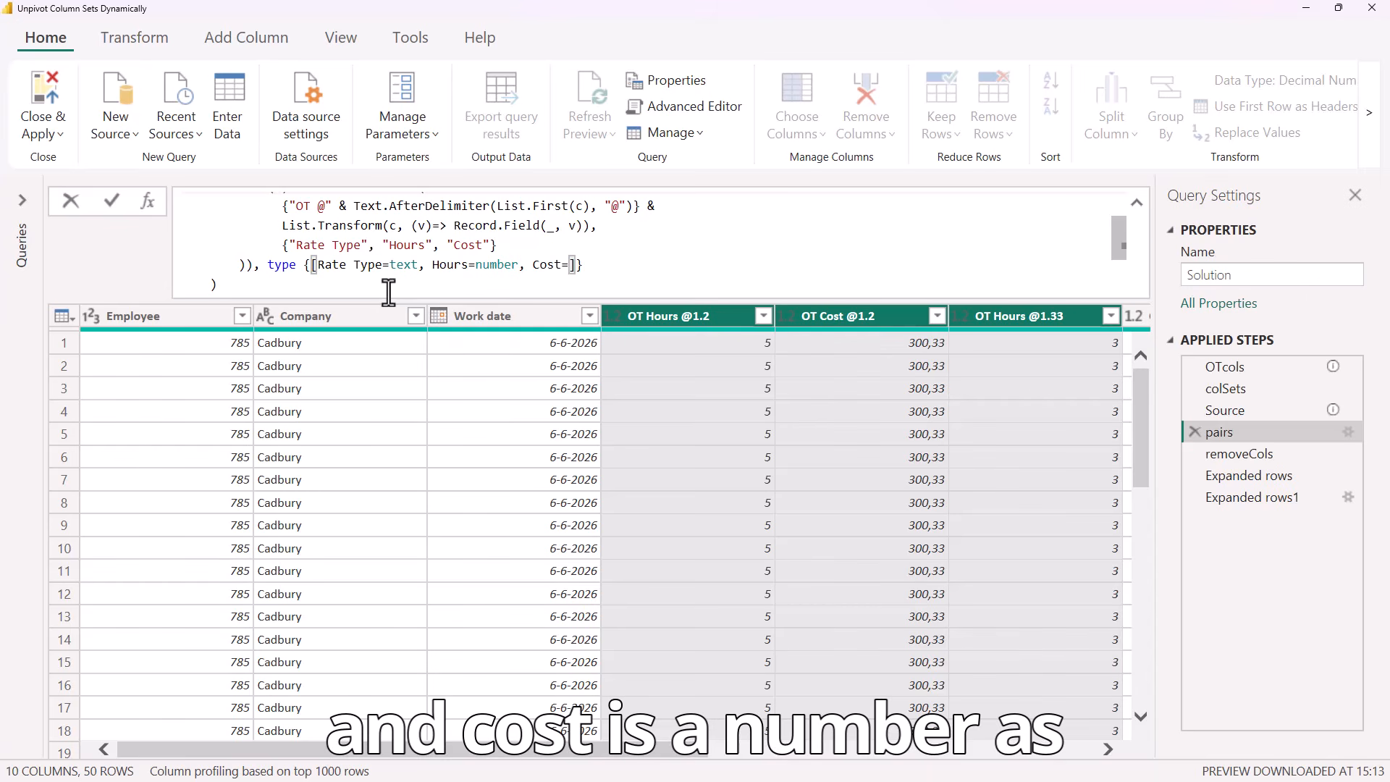
type("number")
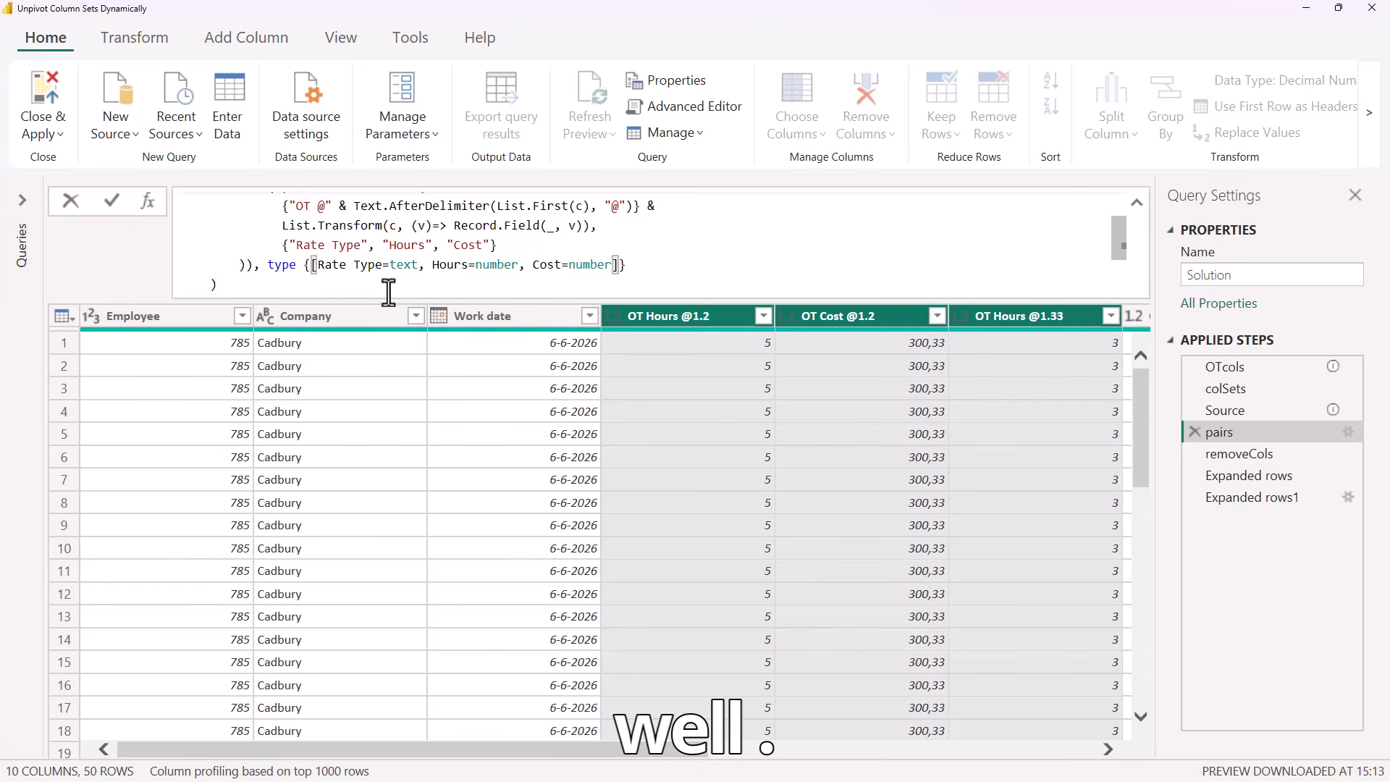
left_click(111, 200)
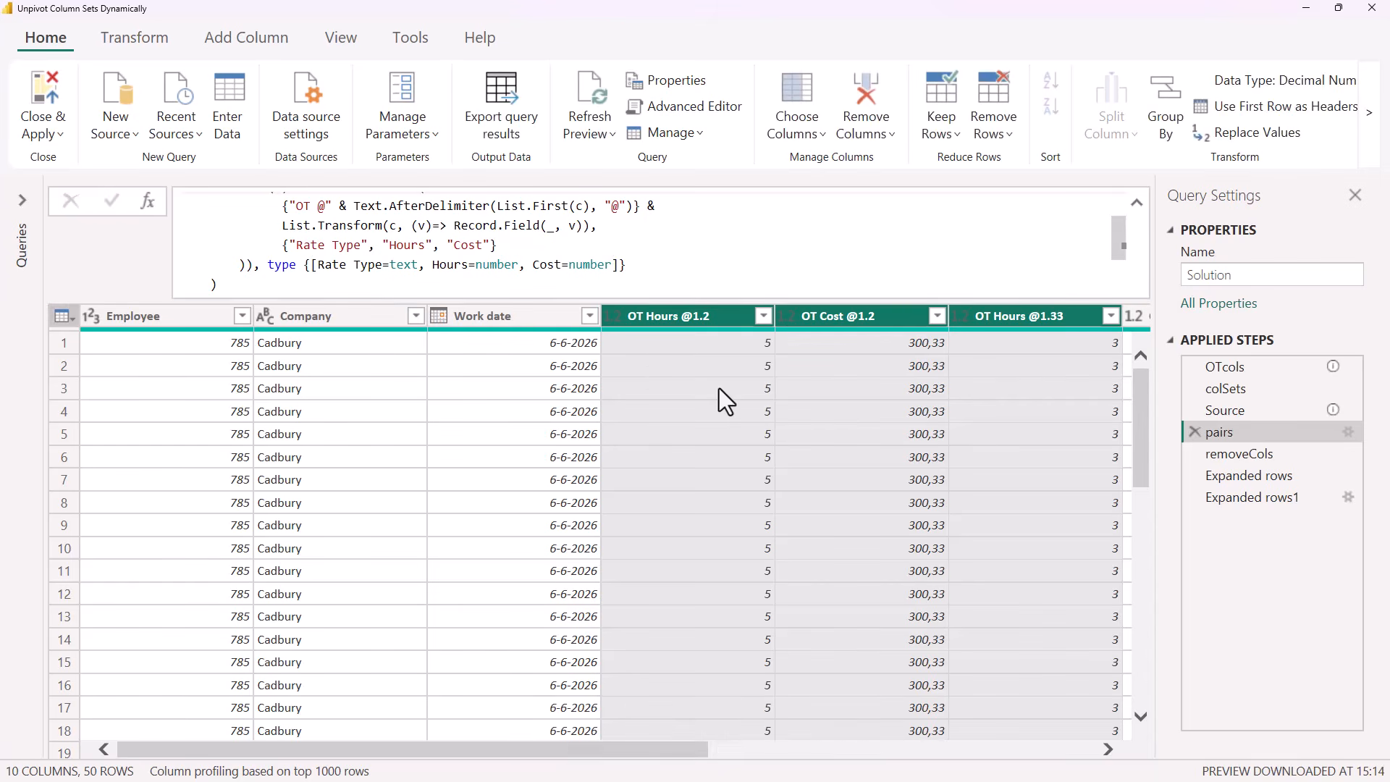
- Return to the final expanded step, check the data types of the Rate Type and Hours columns, and collapse the formula bar
left_click(1239, 499)
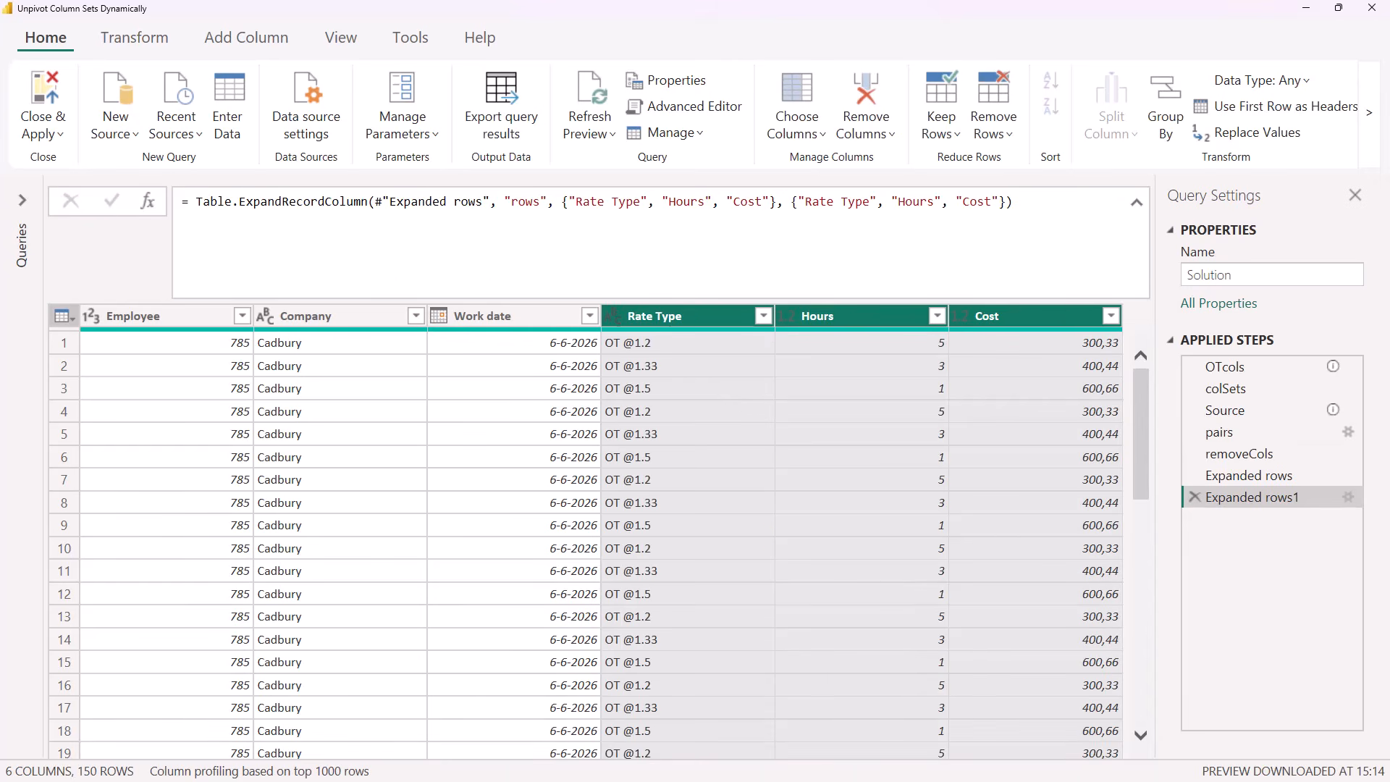
left_click(680, 316)
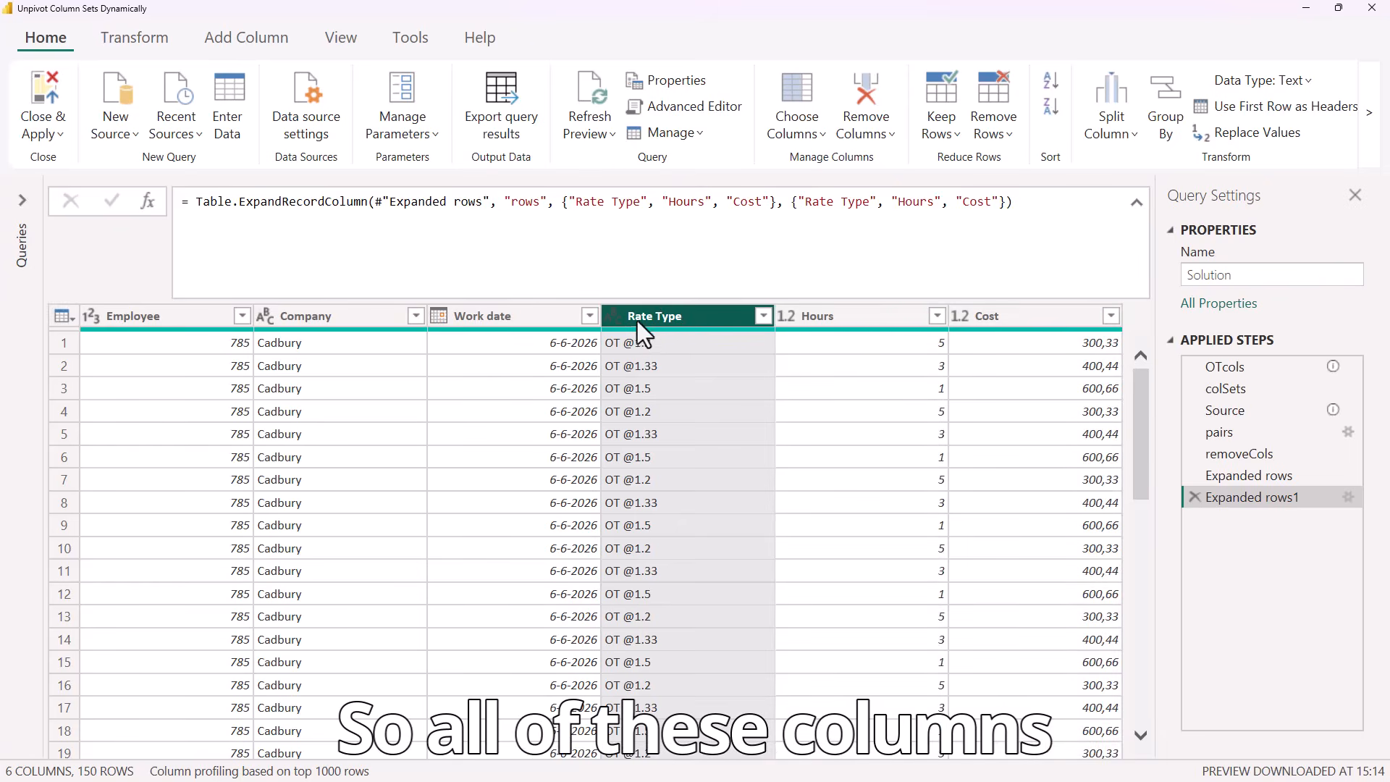
left_click(836, 318)
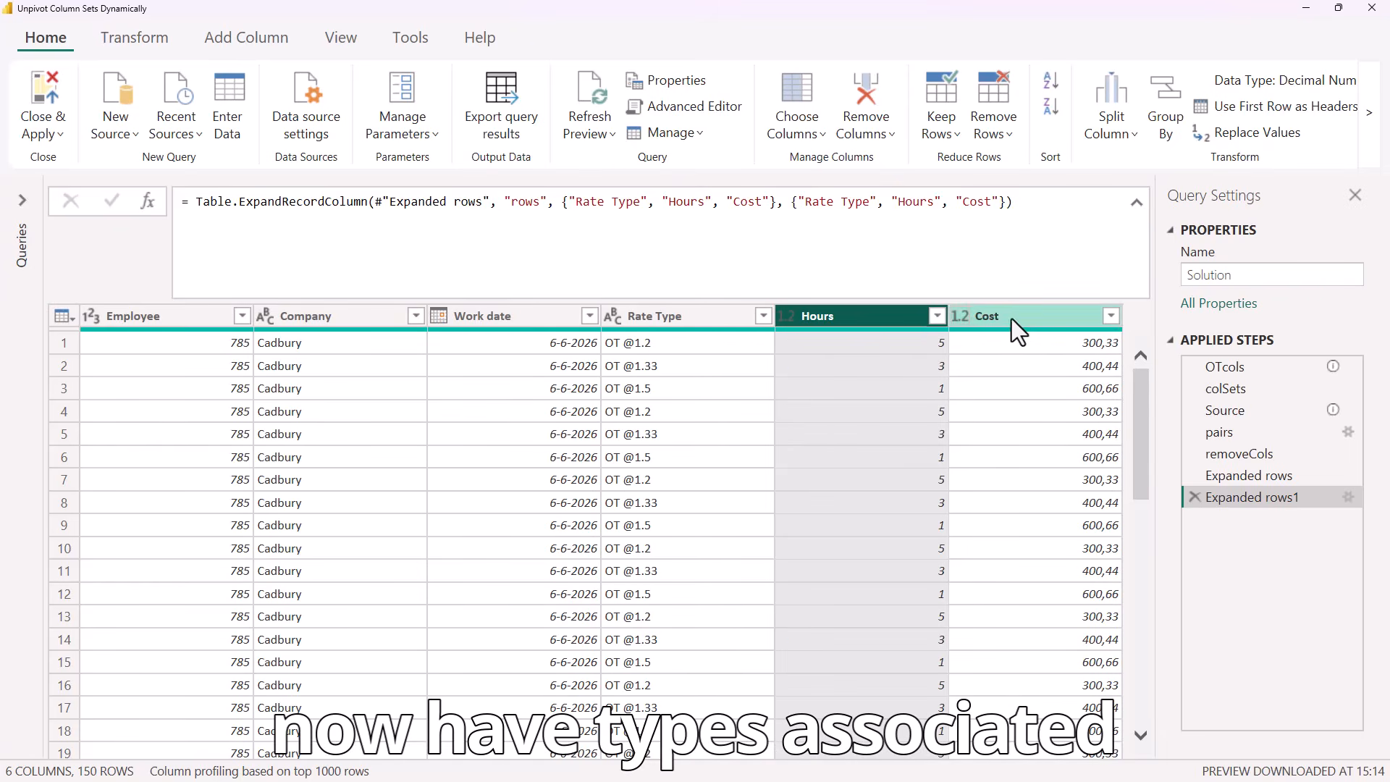
left_click(1137, 203)
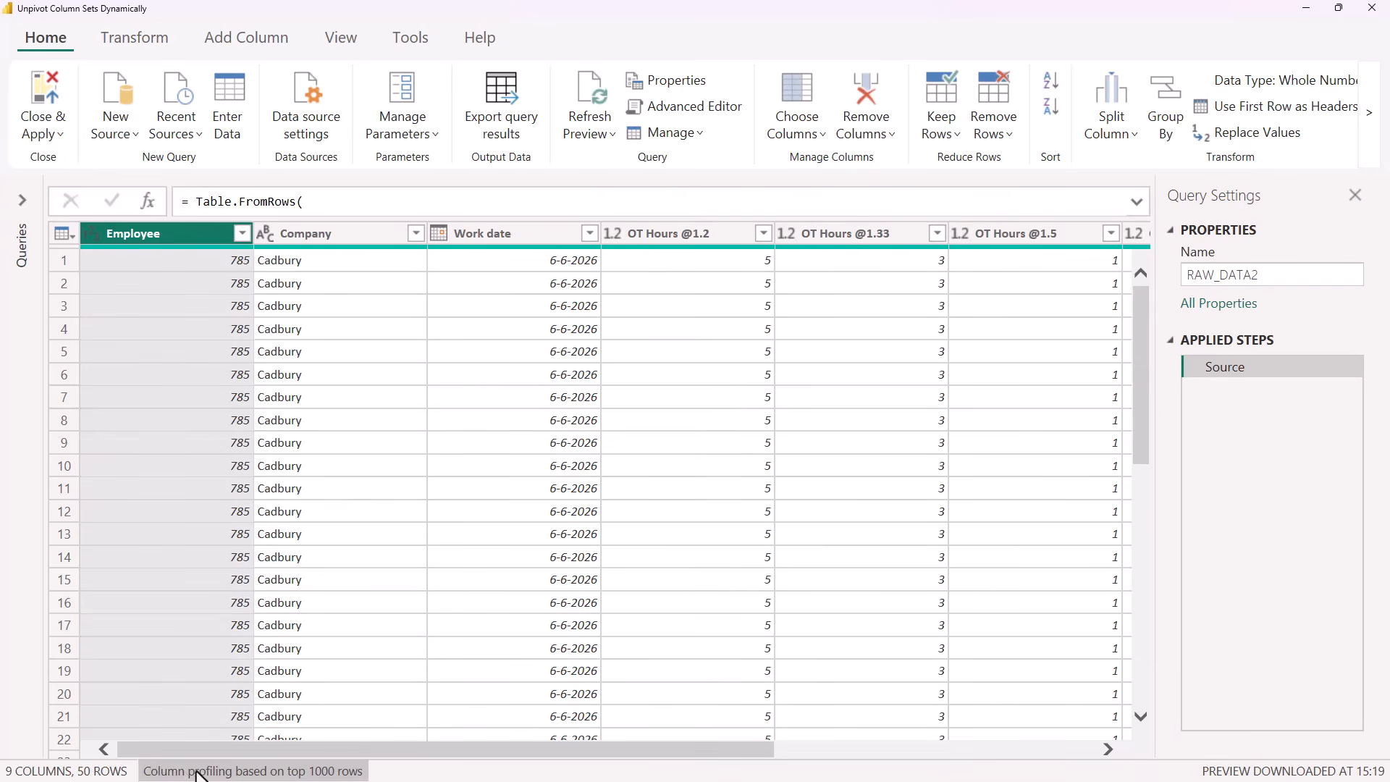
- Review the columns of RAW_DATA2 and set the Source step of the Solution (2) query to RAW_DATA2
left_click_drag(364, 754, 694, 780)
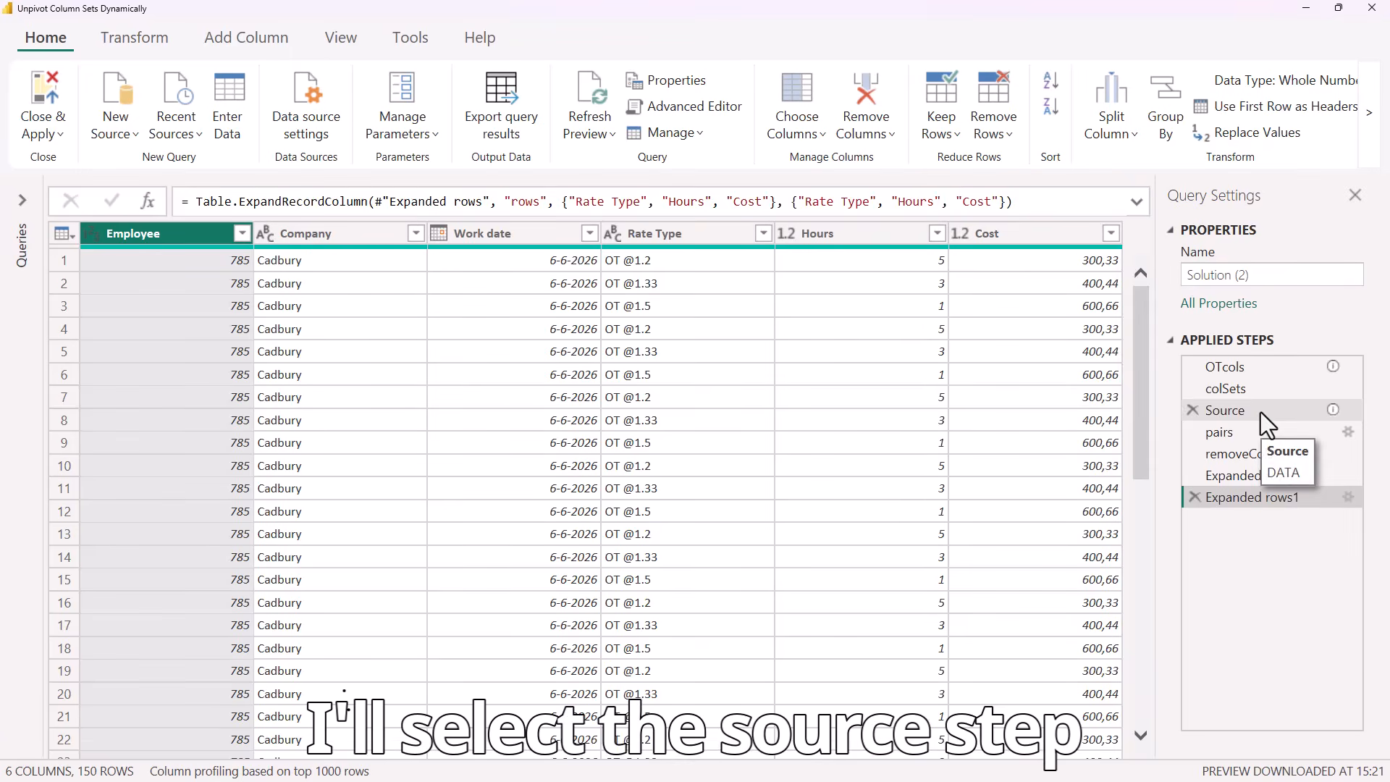
left_click(1262, 411)
left_click(317, 202)
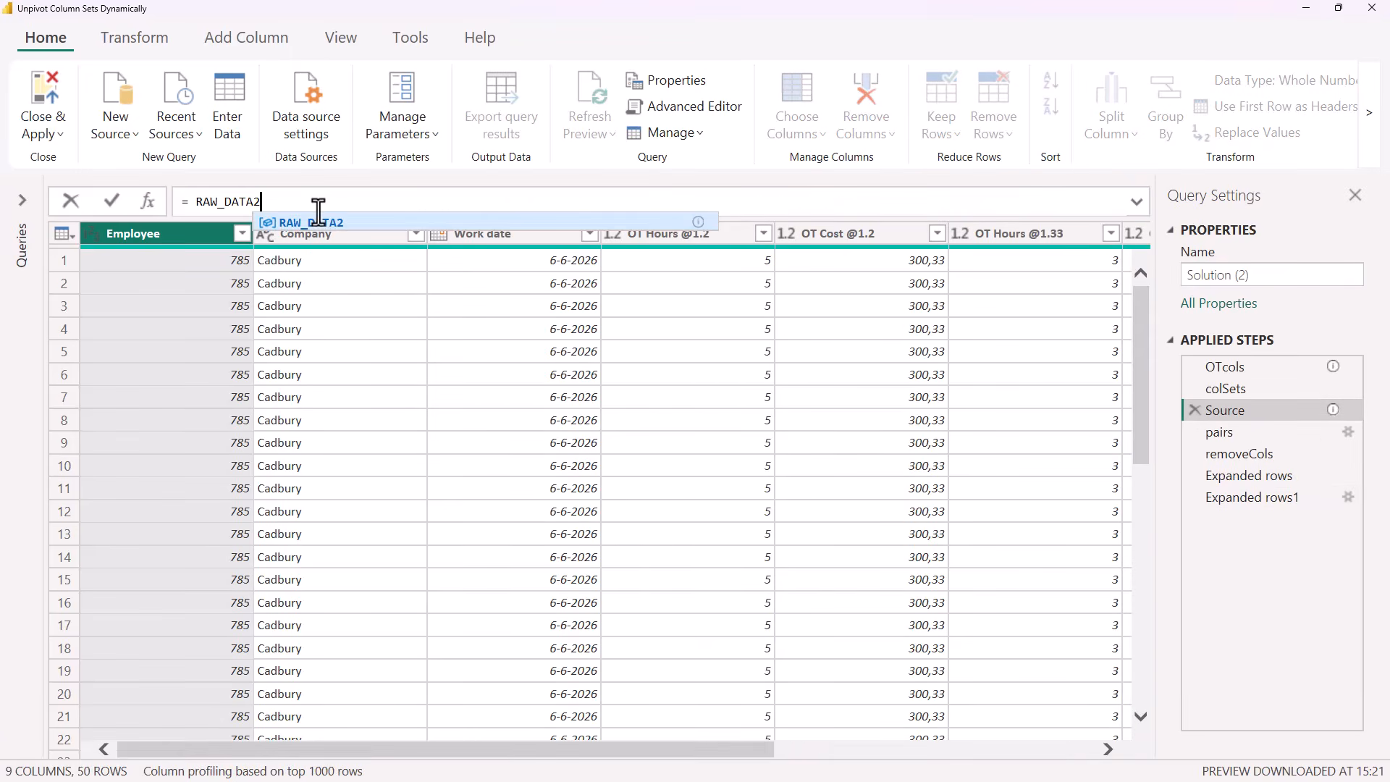
type("2")
left_click(319, 222)
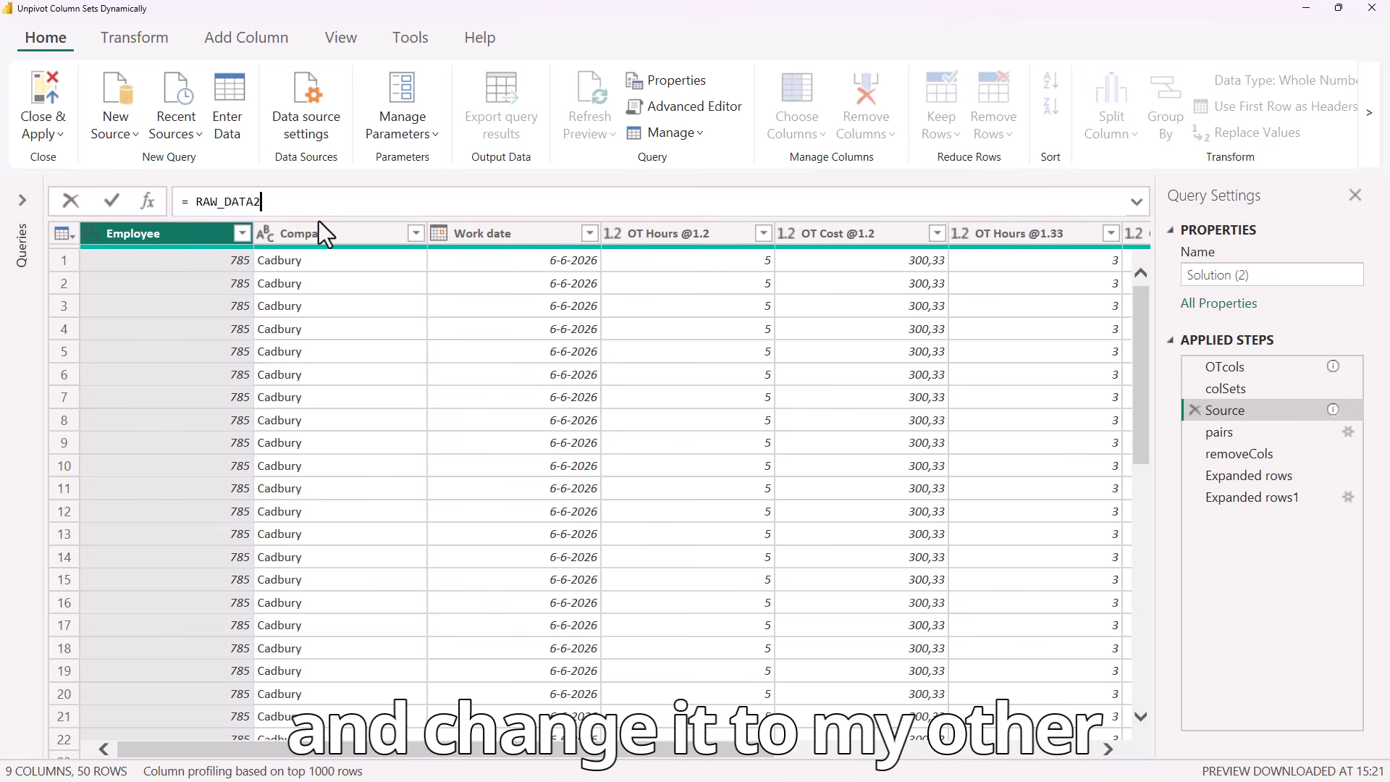
left_click(112, 200)
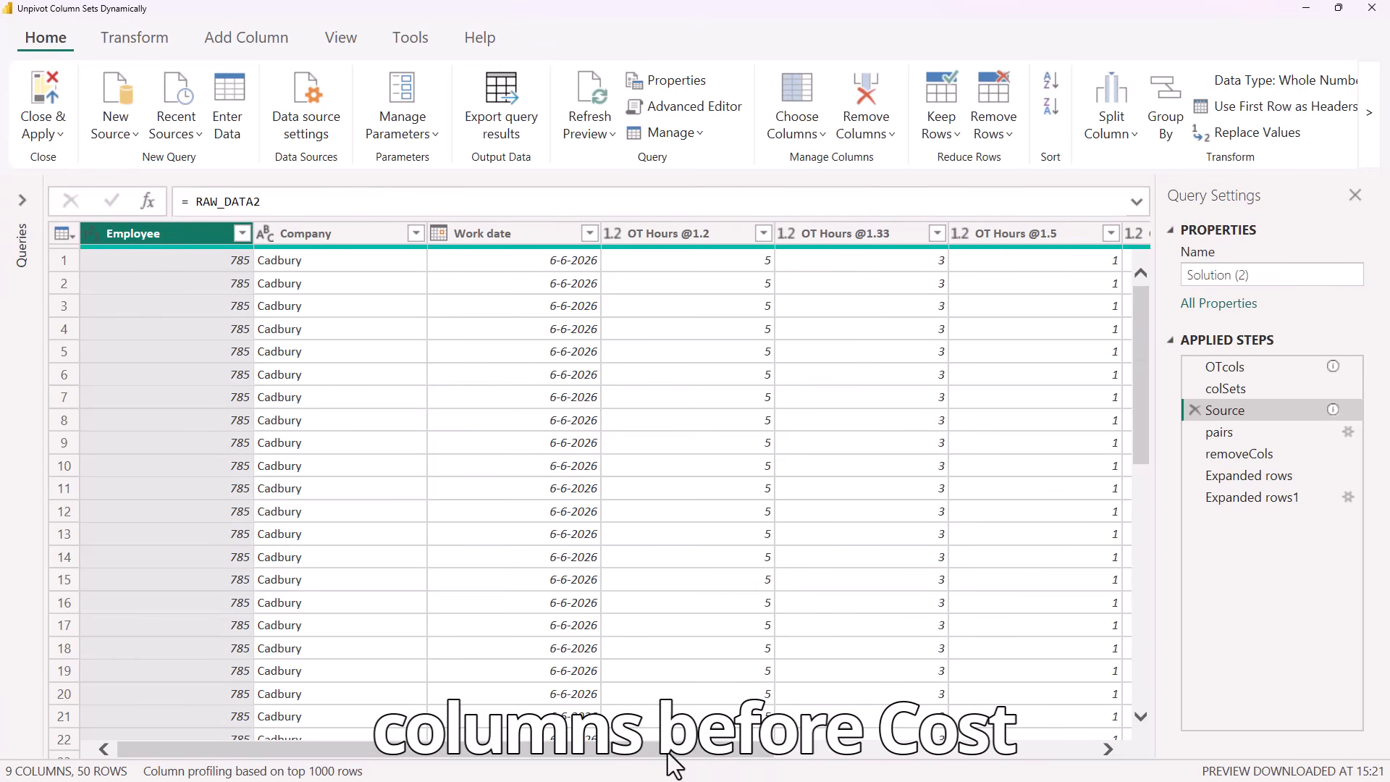
- Examine the column order in the Source step and the contents of the first list in the colSets step
left_click_drag(664, 750, 542, 779)
left_click(1259, 389)
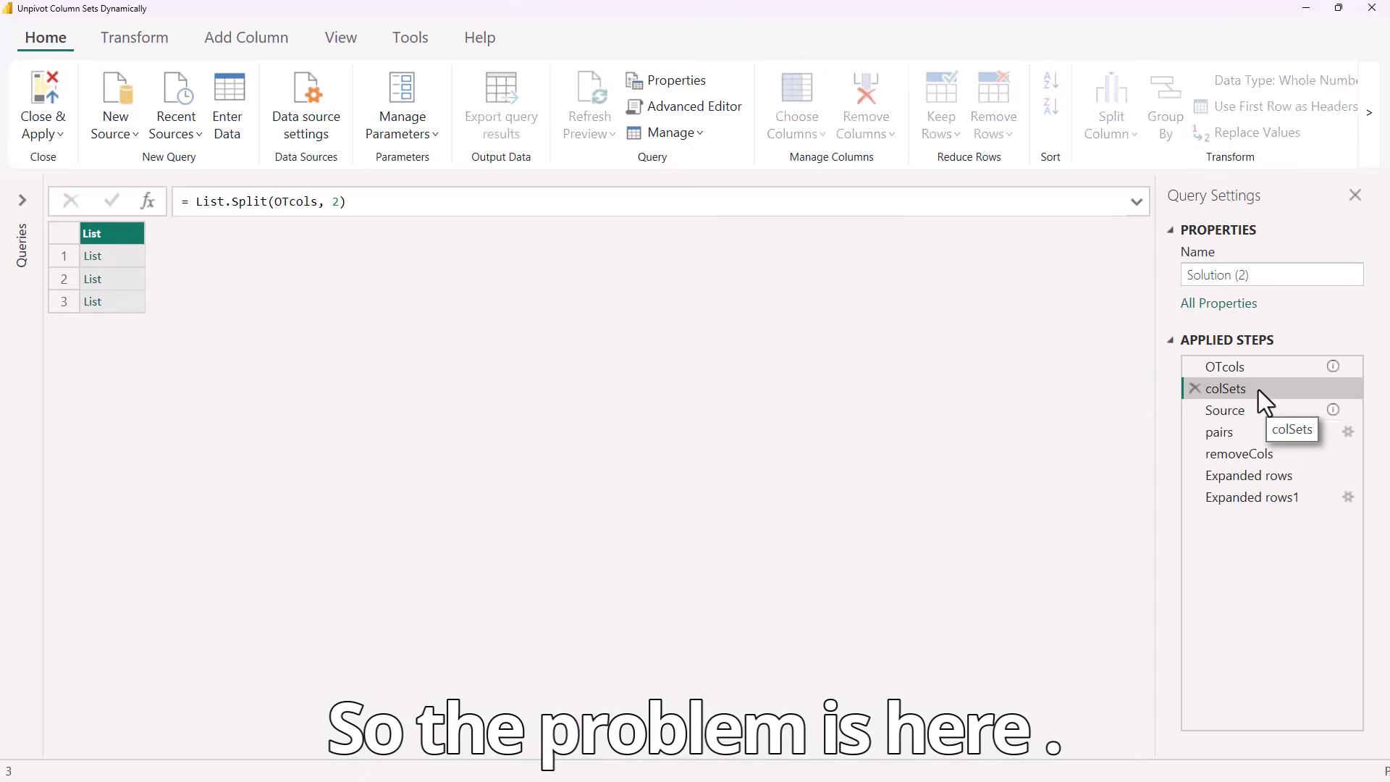
left_click(120, 255)
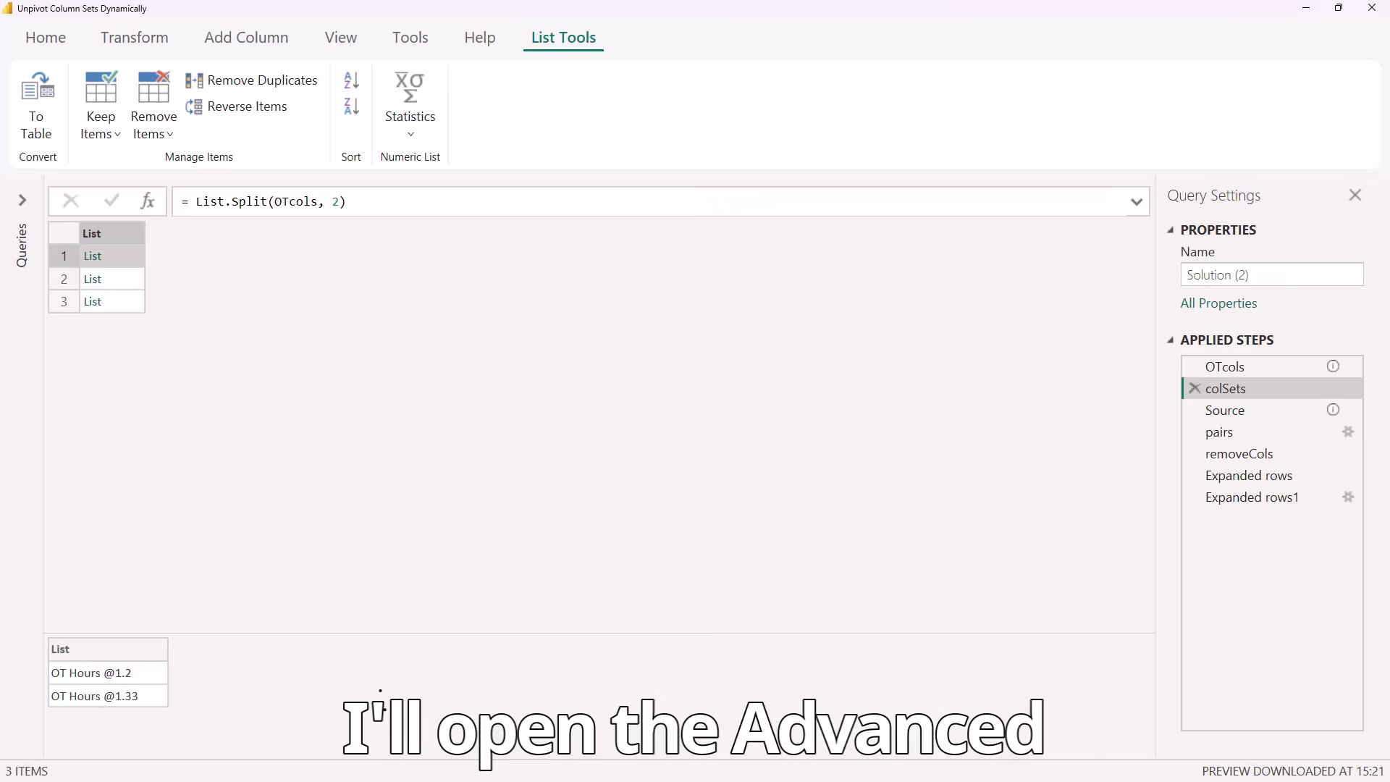
- In the query's M code, replace the split size of 2 in colSets with List.Count(OTcols)/2 and apply the change
left_click(38, 38)
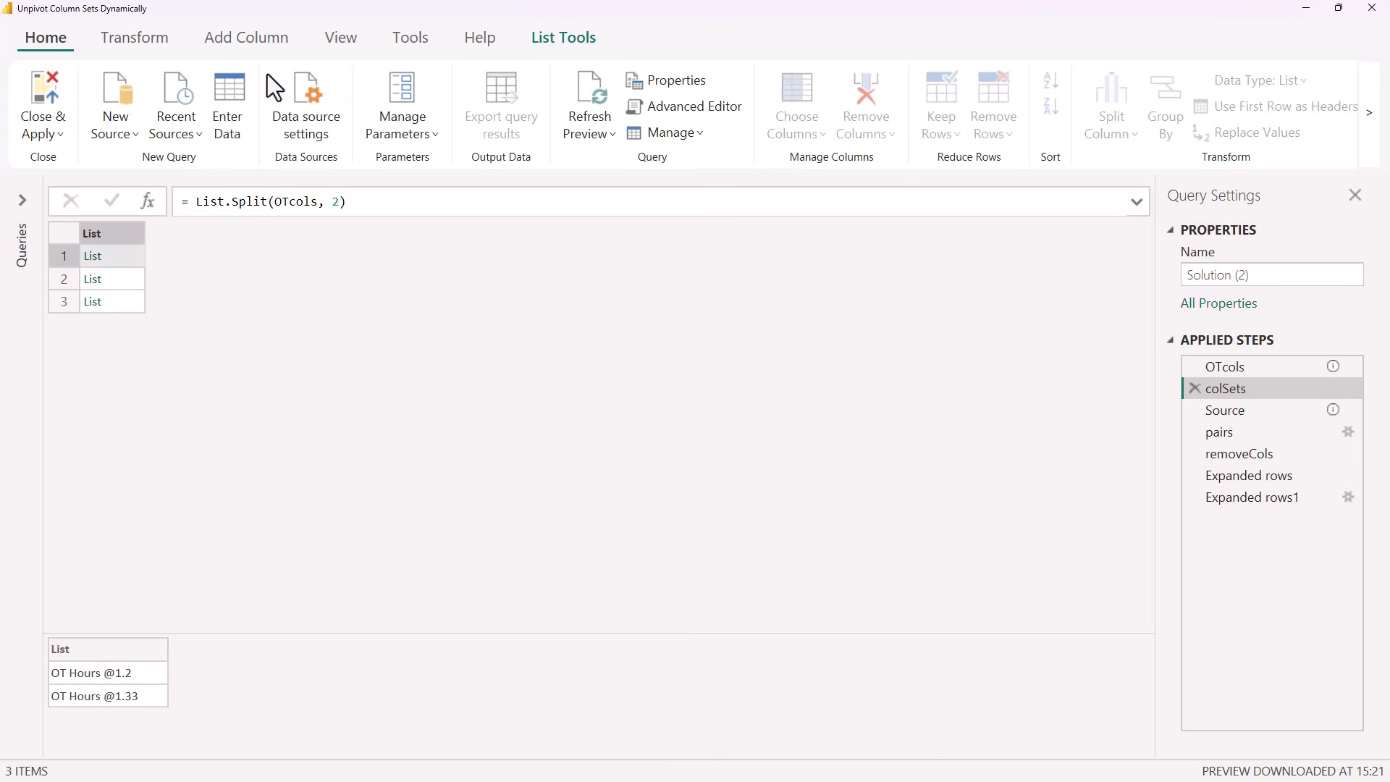
left_click(721, 115)
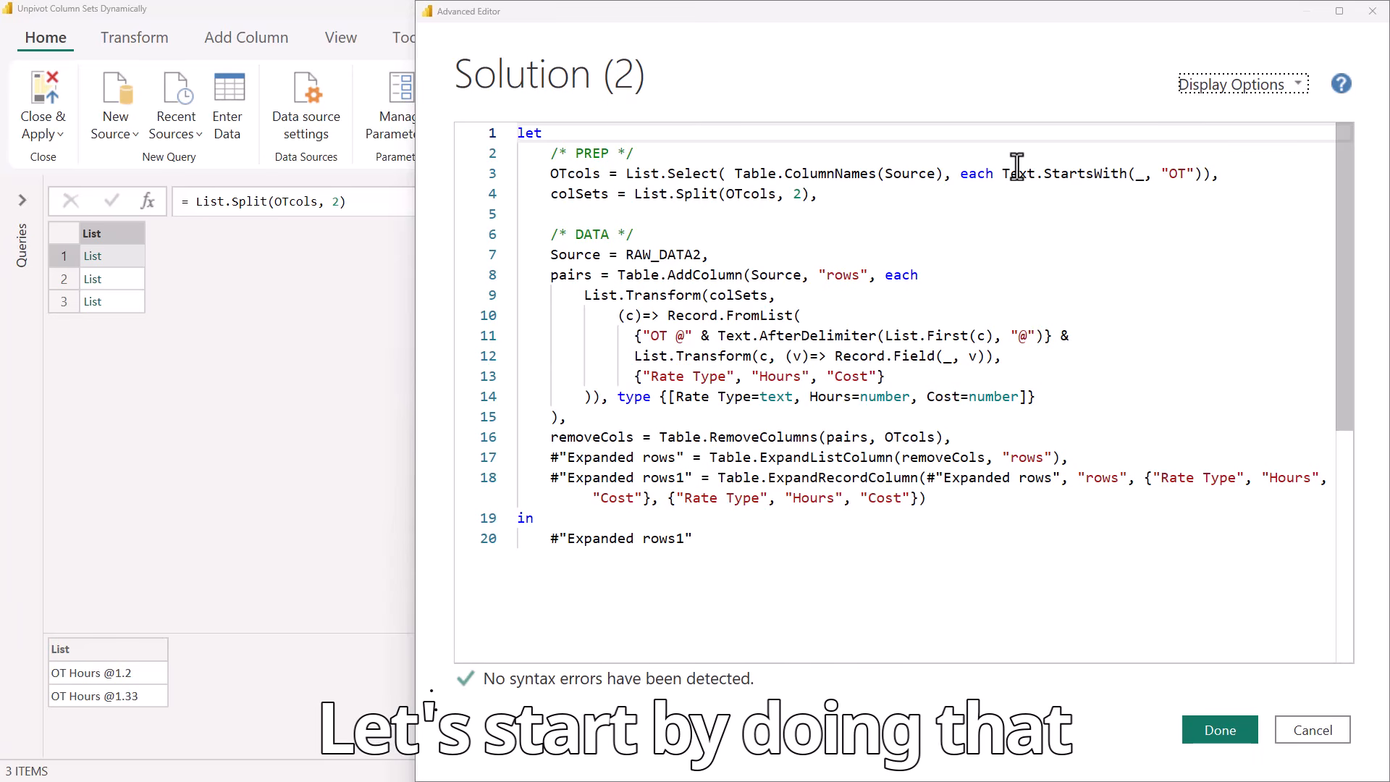
left_click(794, 194)
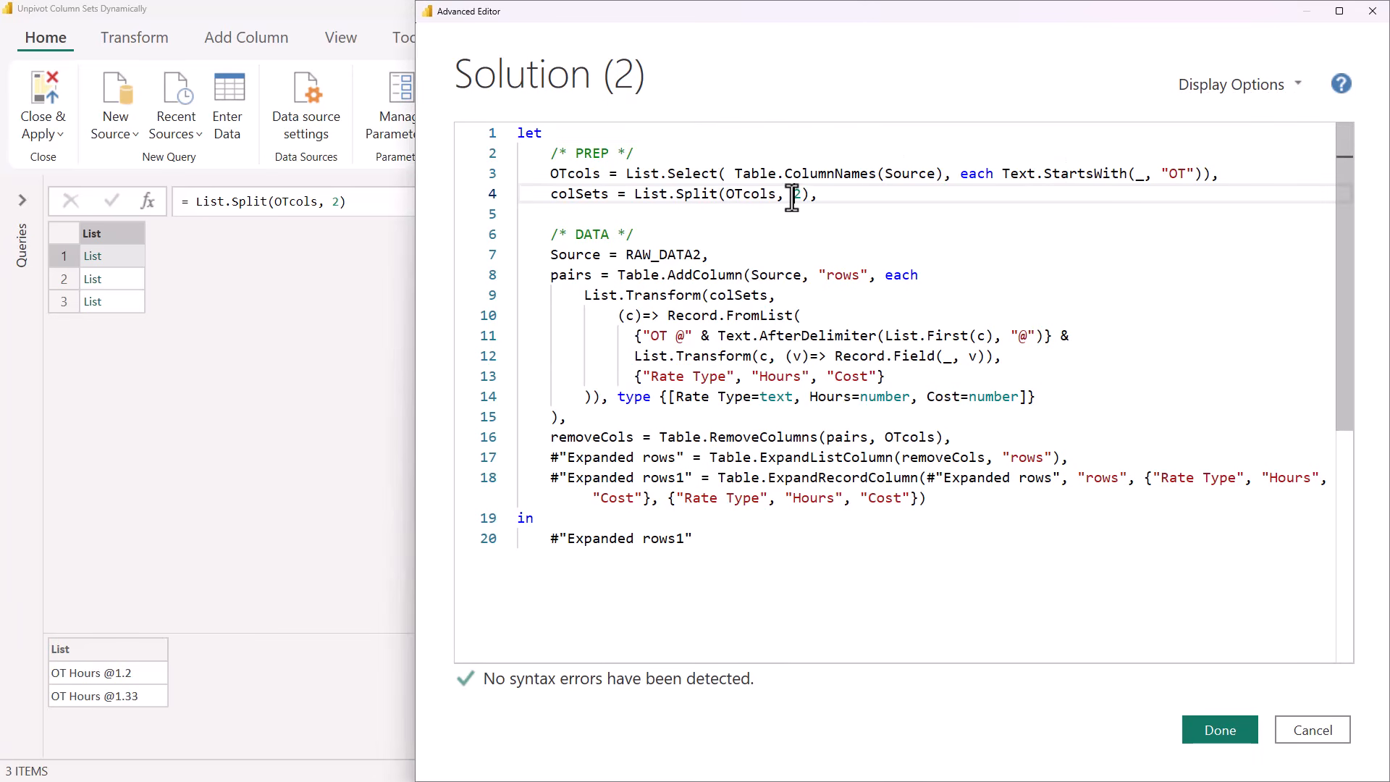
double_click(794, 196)
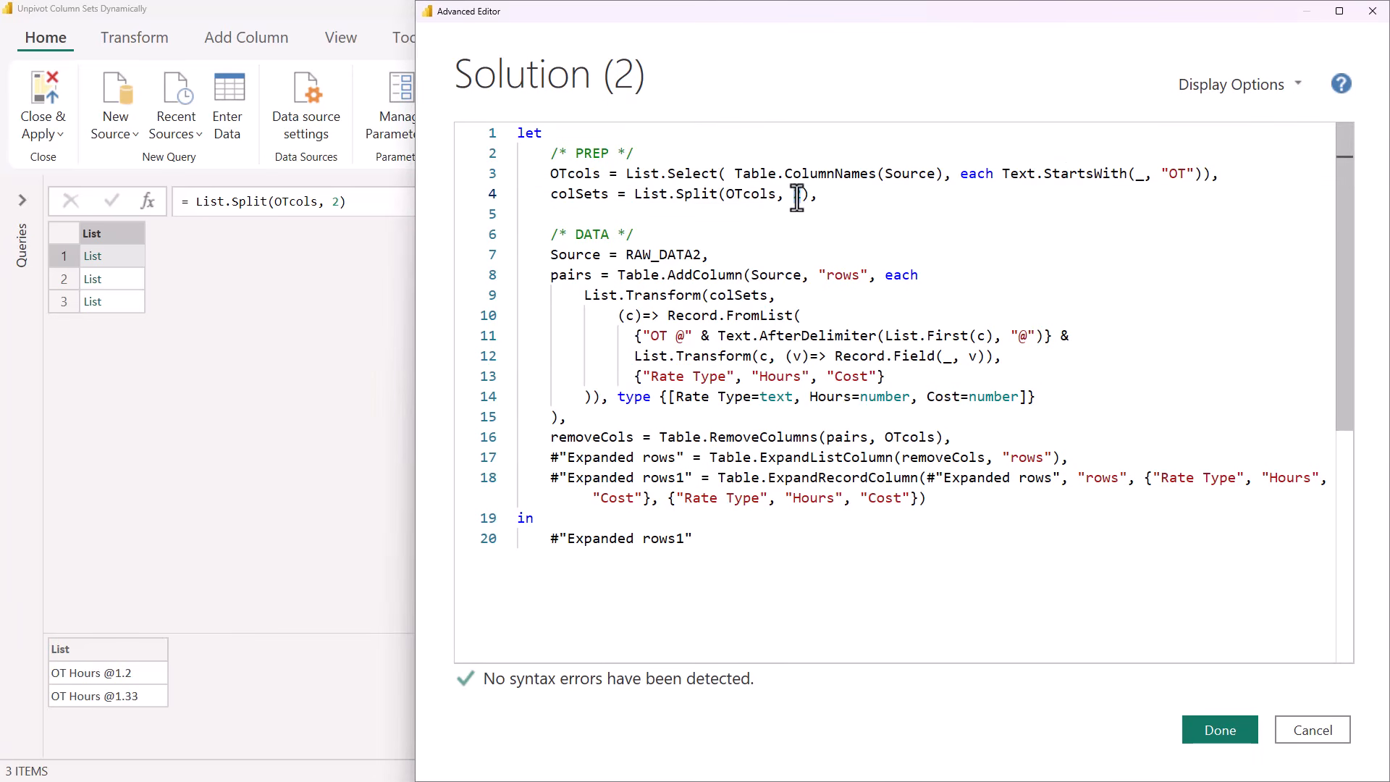
type("cou")
key("Tab")
type("(")
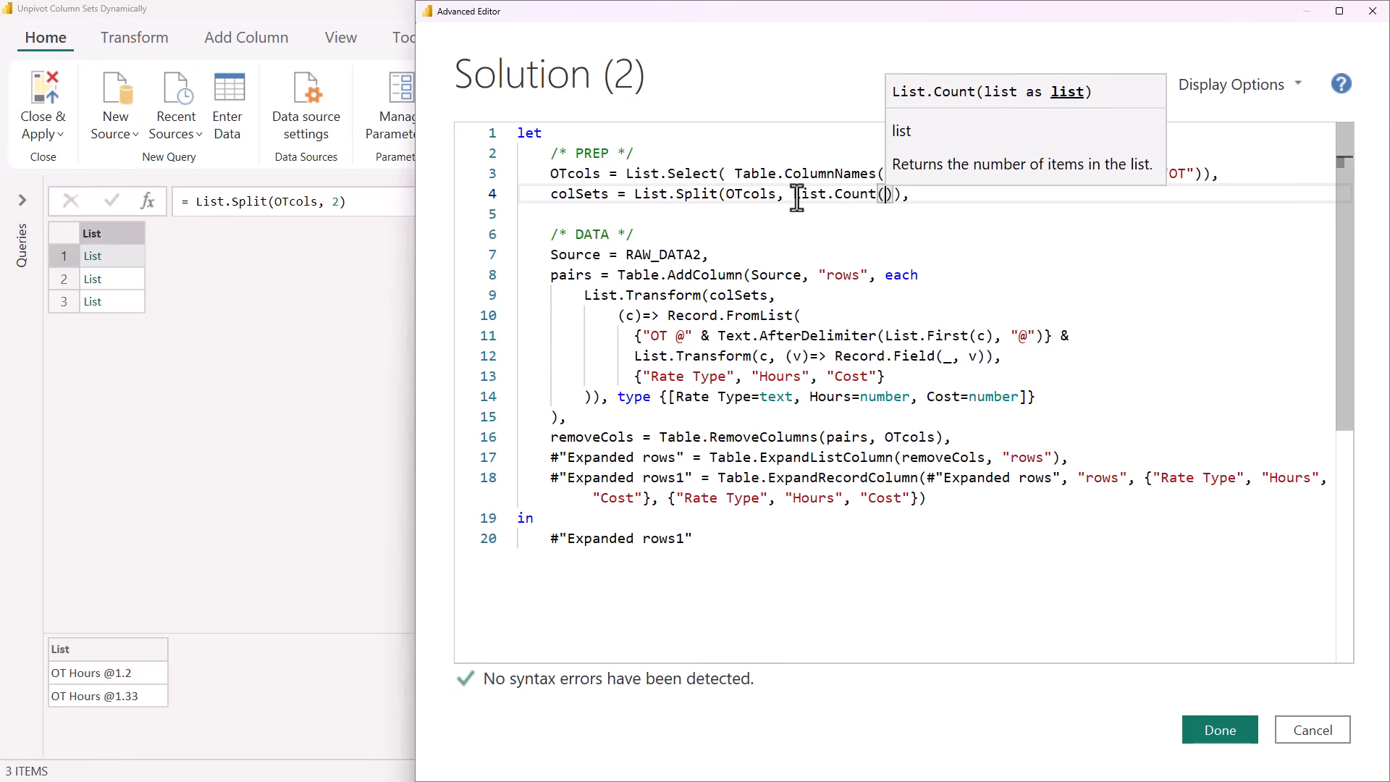
type("ot")
key("Tab")
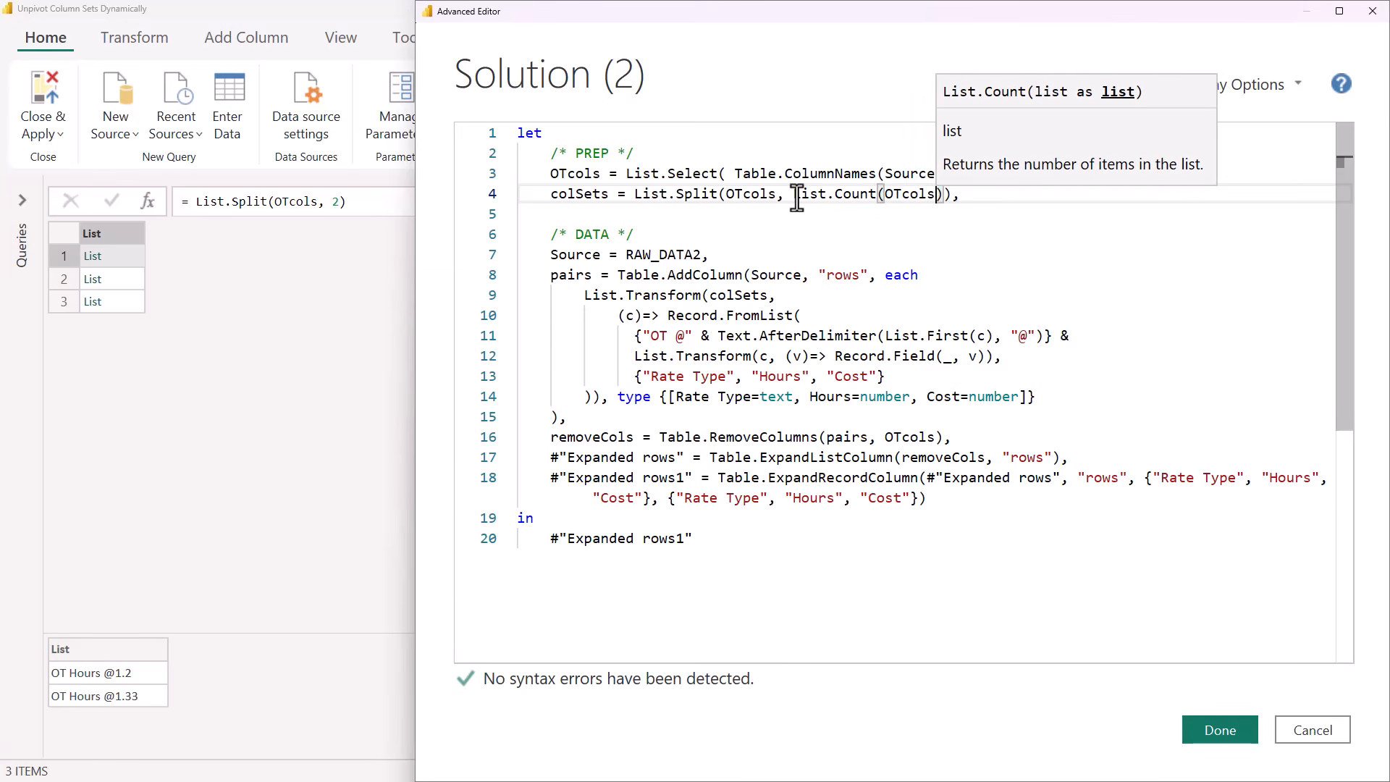
type(")/2")
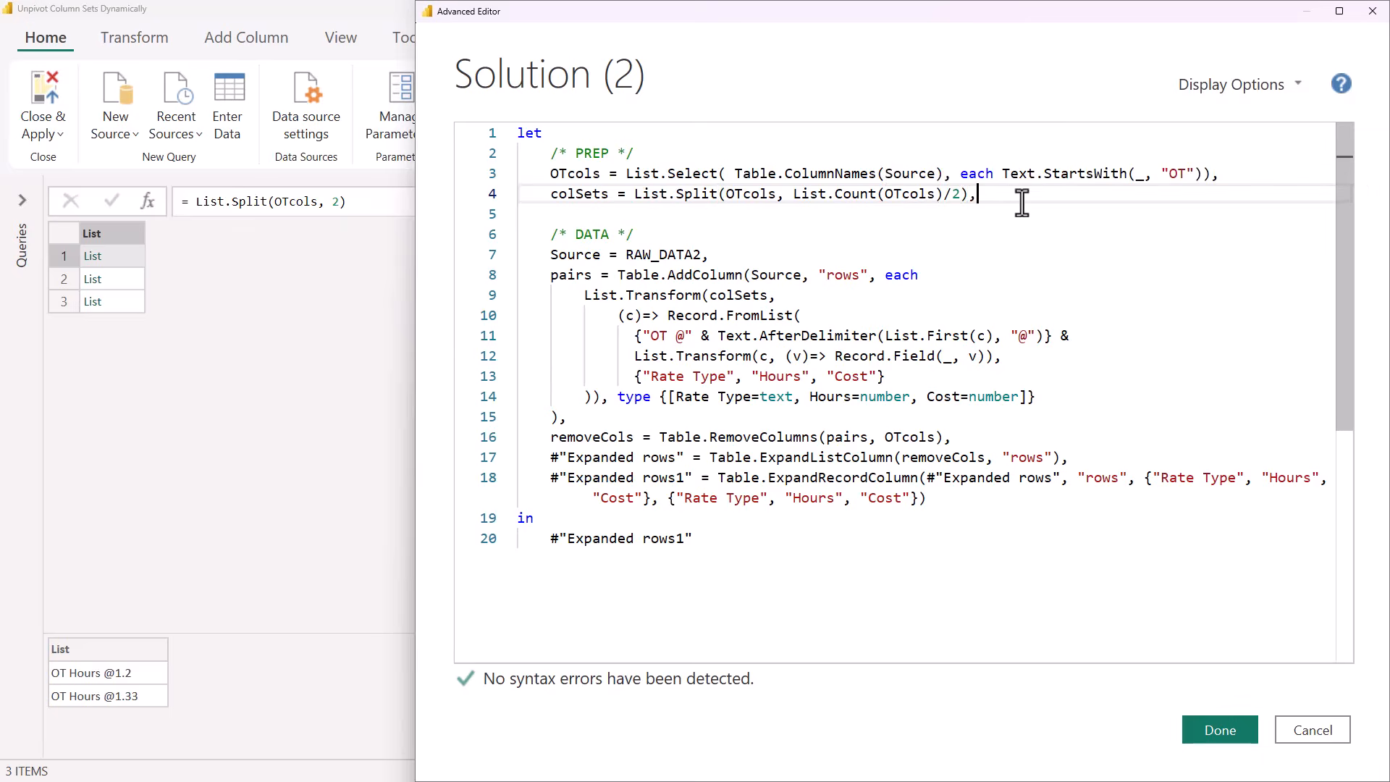
left_click(1022, 203)
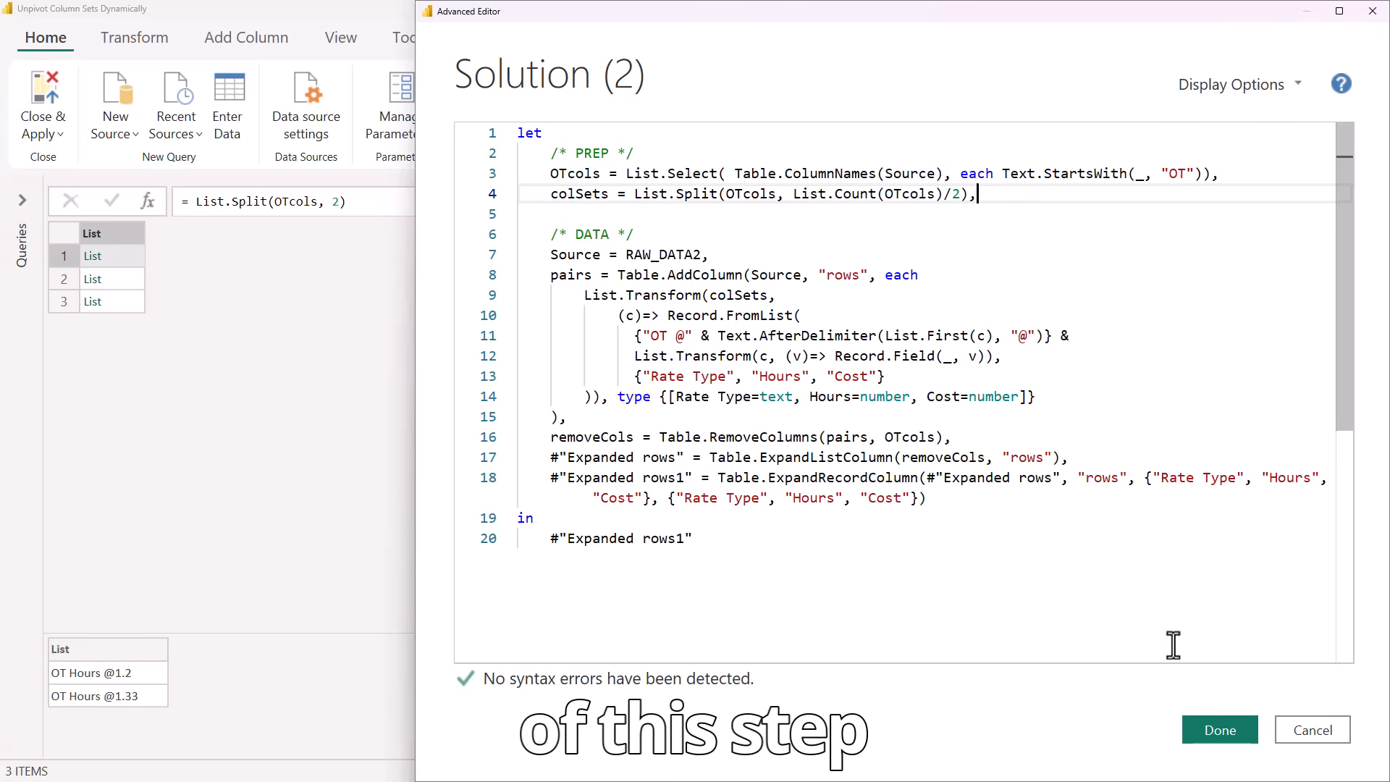
left_click(1220, 730)
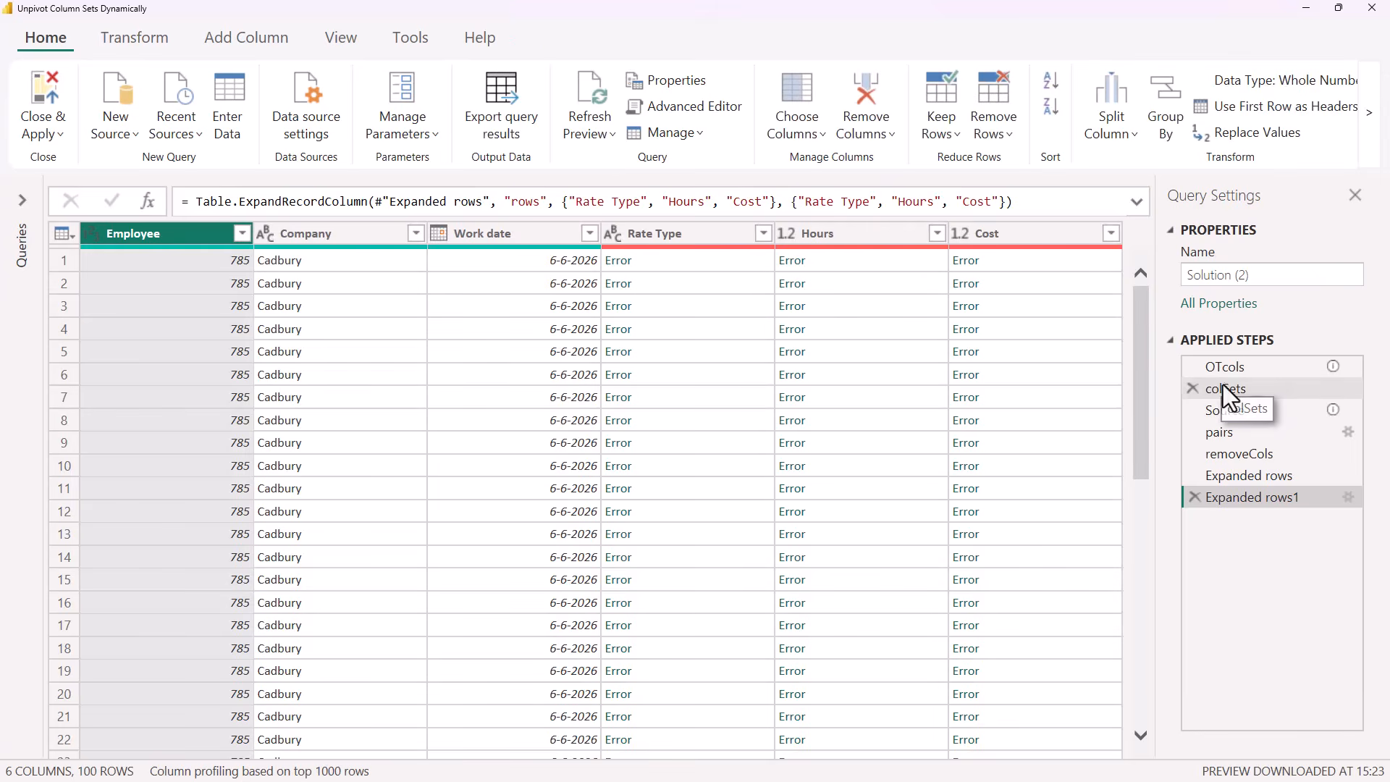
- Return to the colSets step and examine the contents of the first and second lists
left_click(1231, 389)
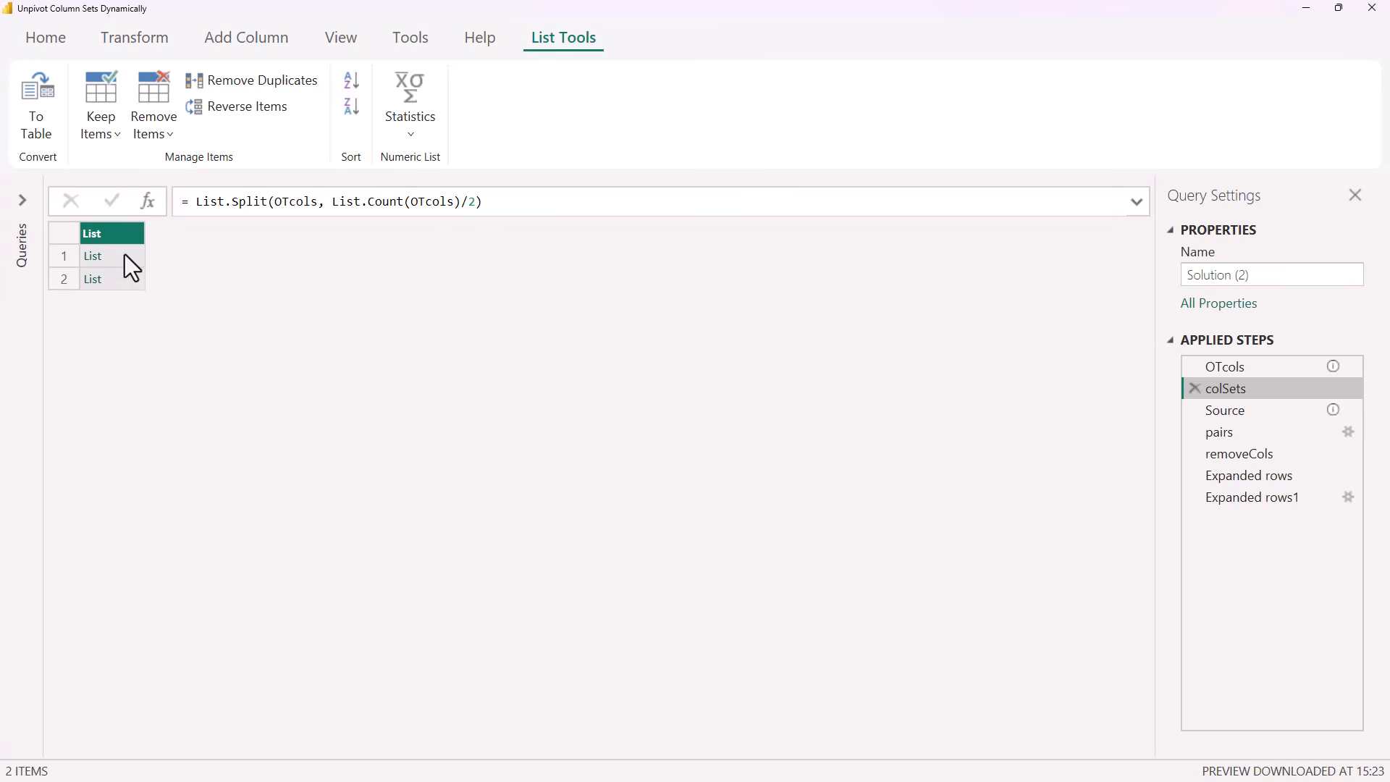
left_click(124, 254)
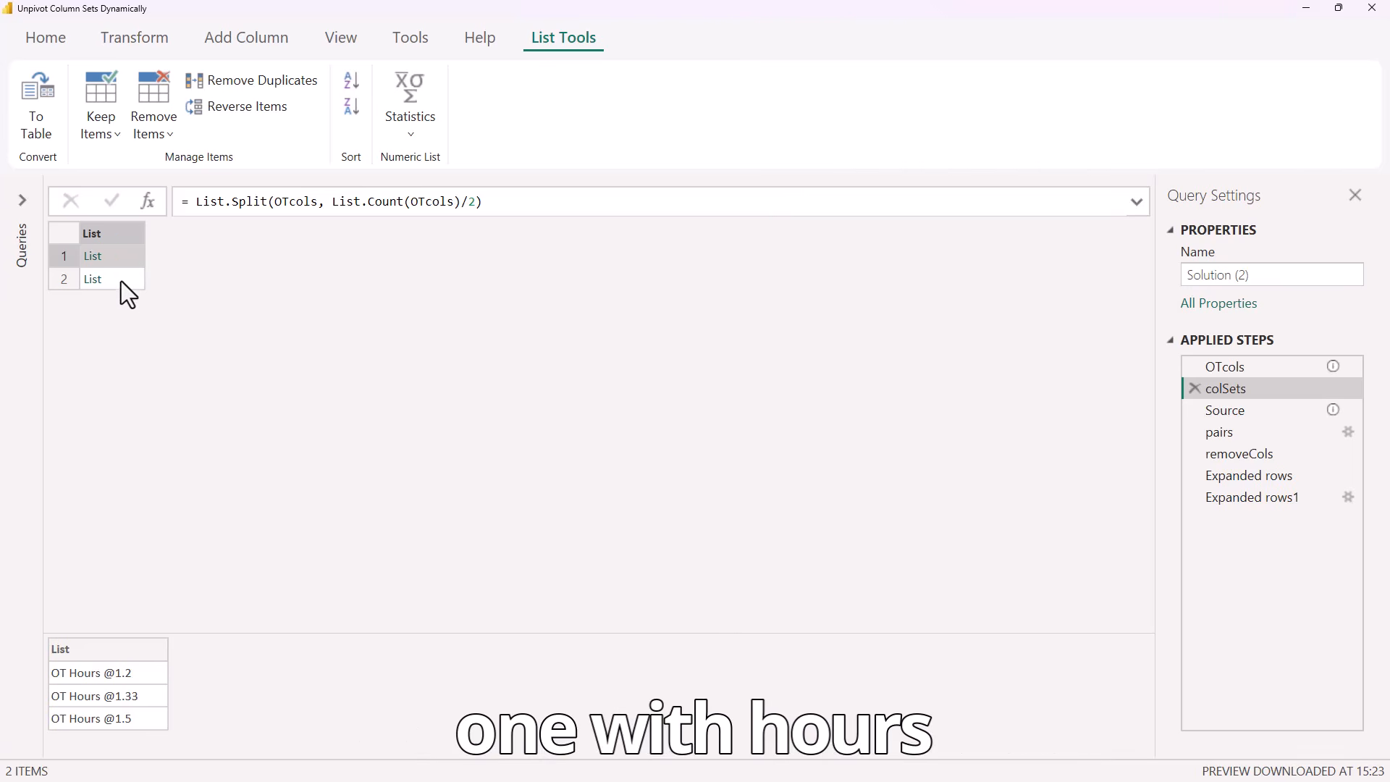
left_click(120, 282)
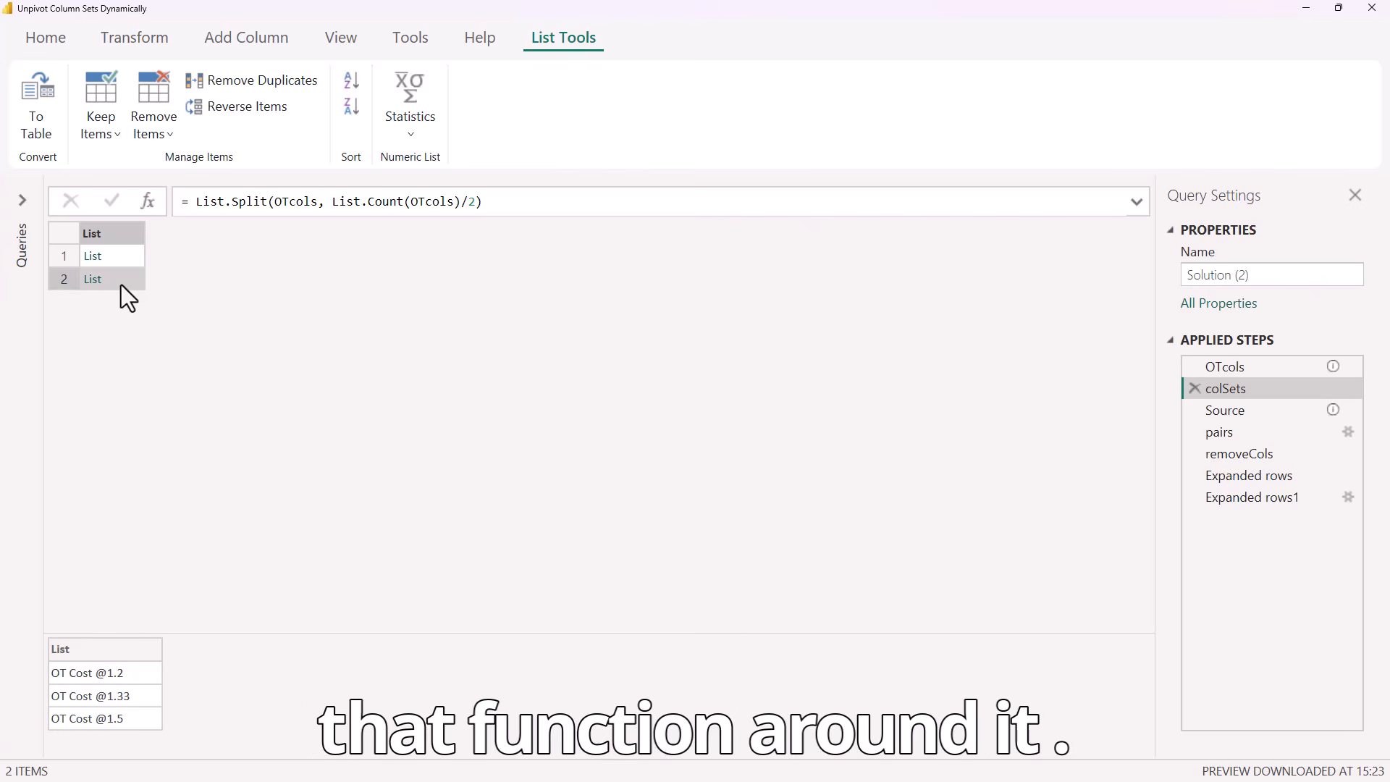
- Wrap the List.Split expression of the colSets step in List.Zip and commit the formula
left_click(201, 203)
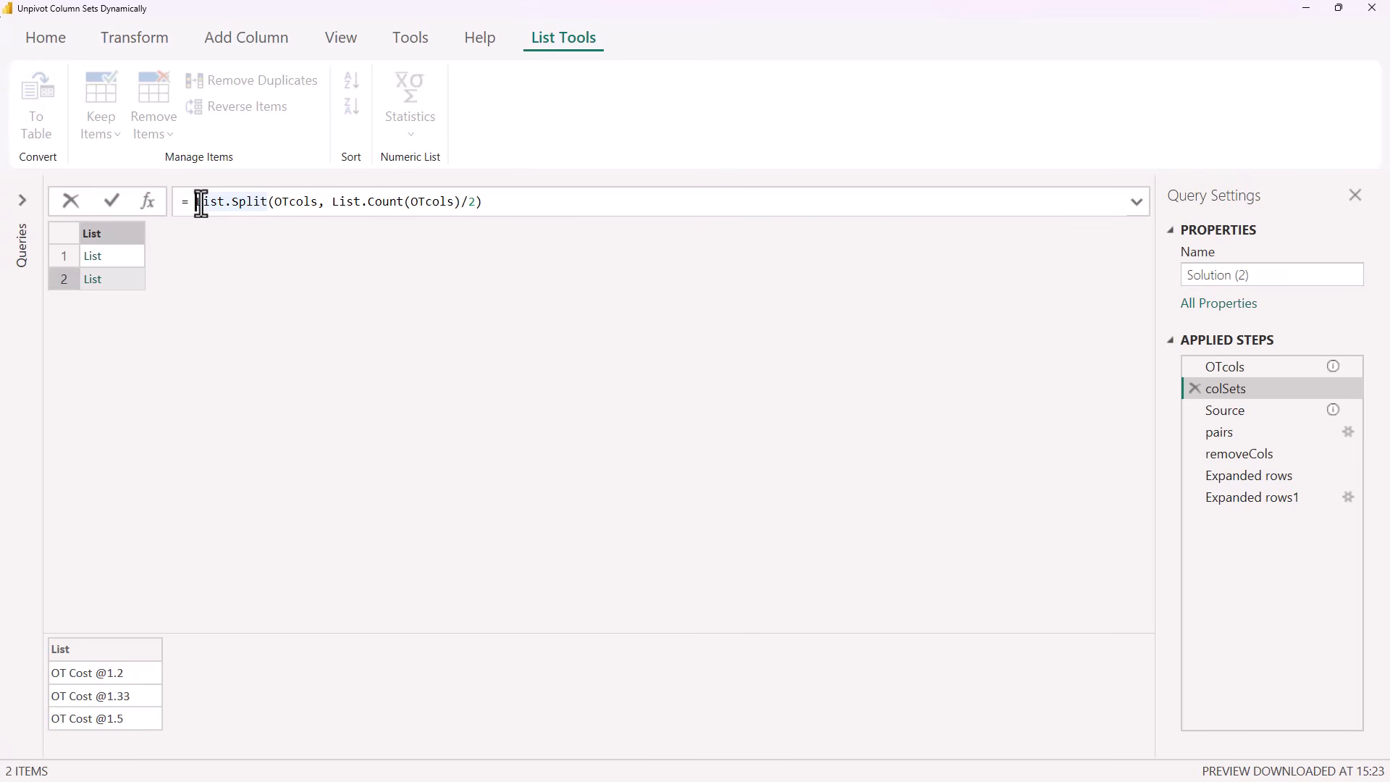
key("Left")
type("lzi")
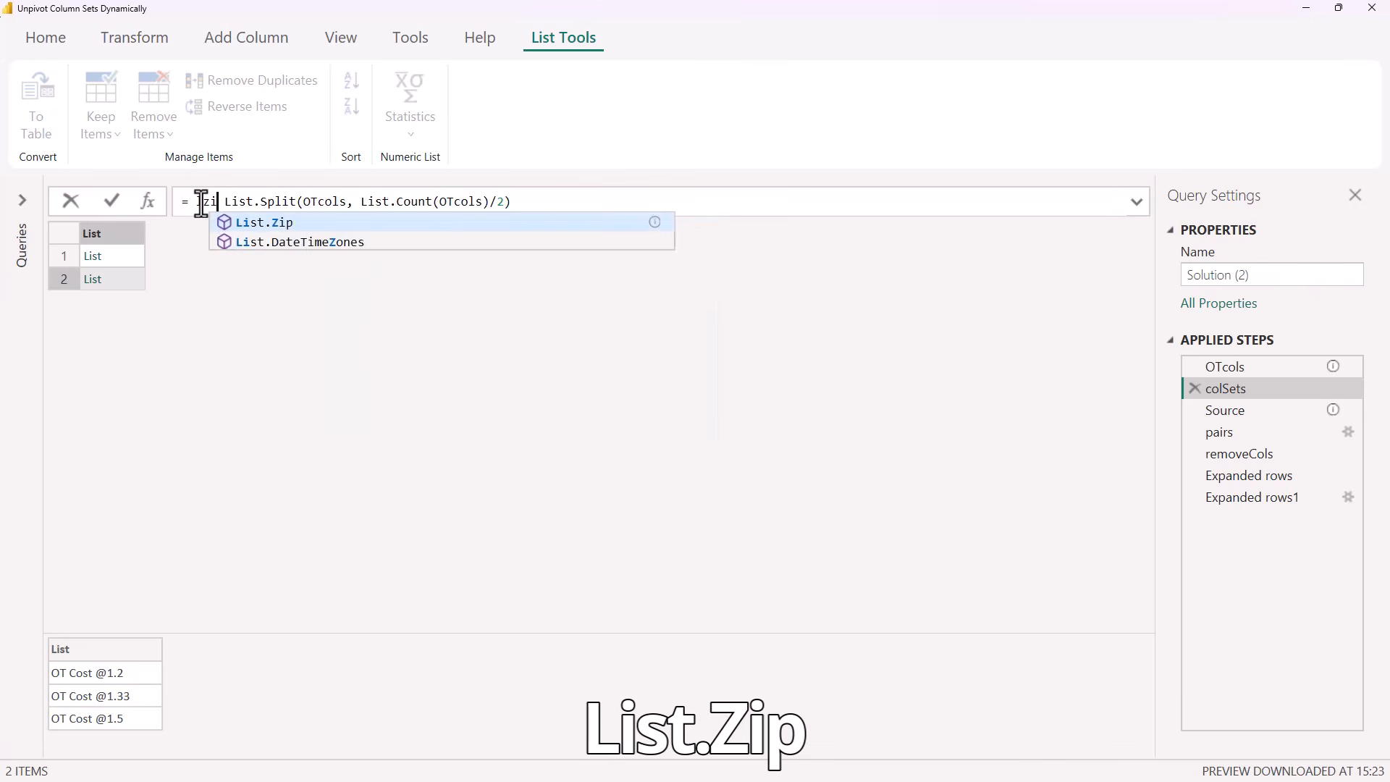
key("Tab")
type("(")
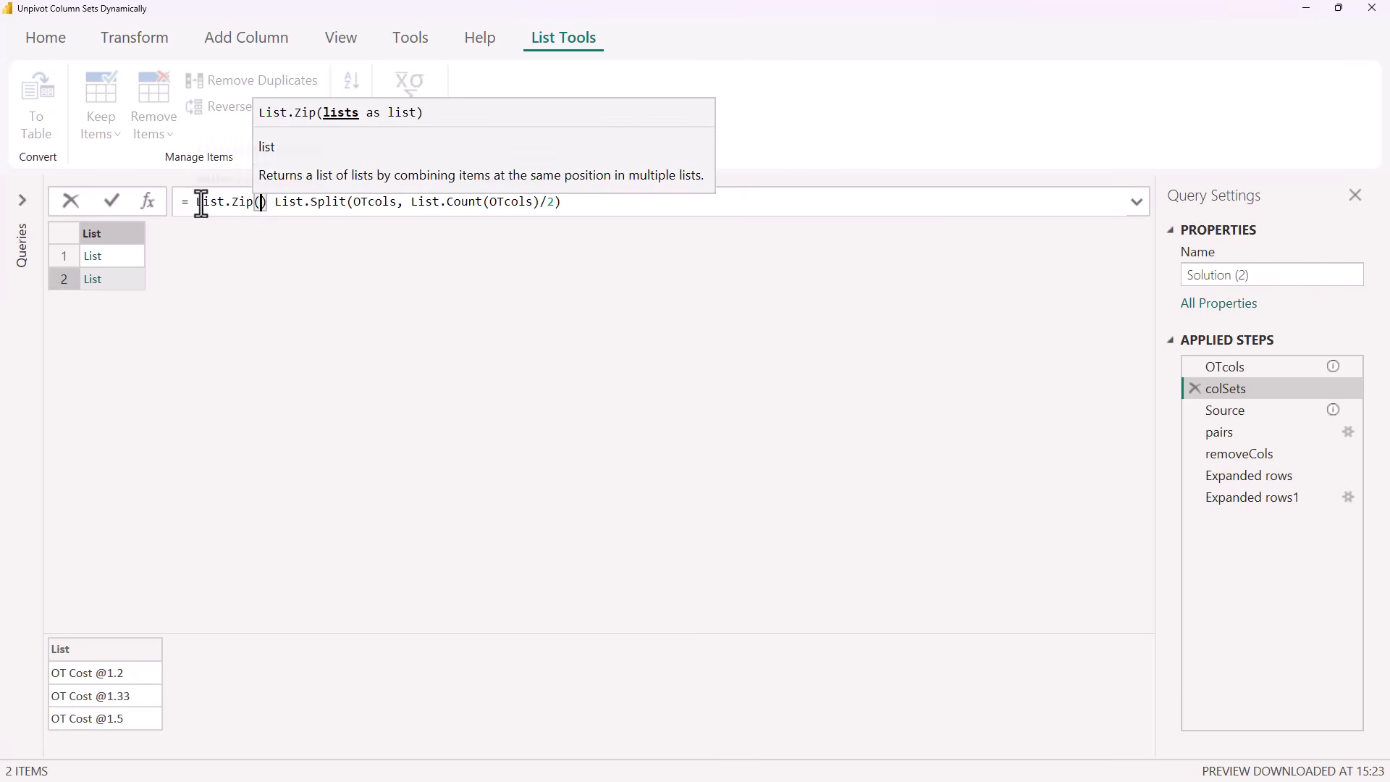
key("End")
type(")")
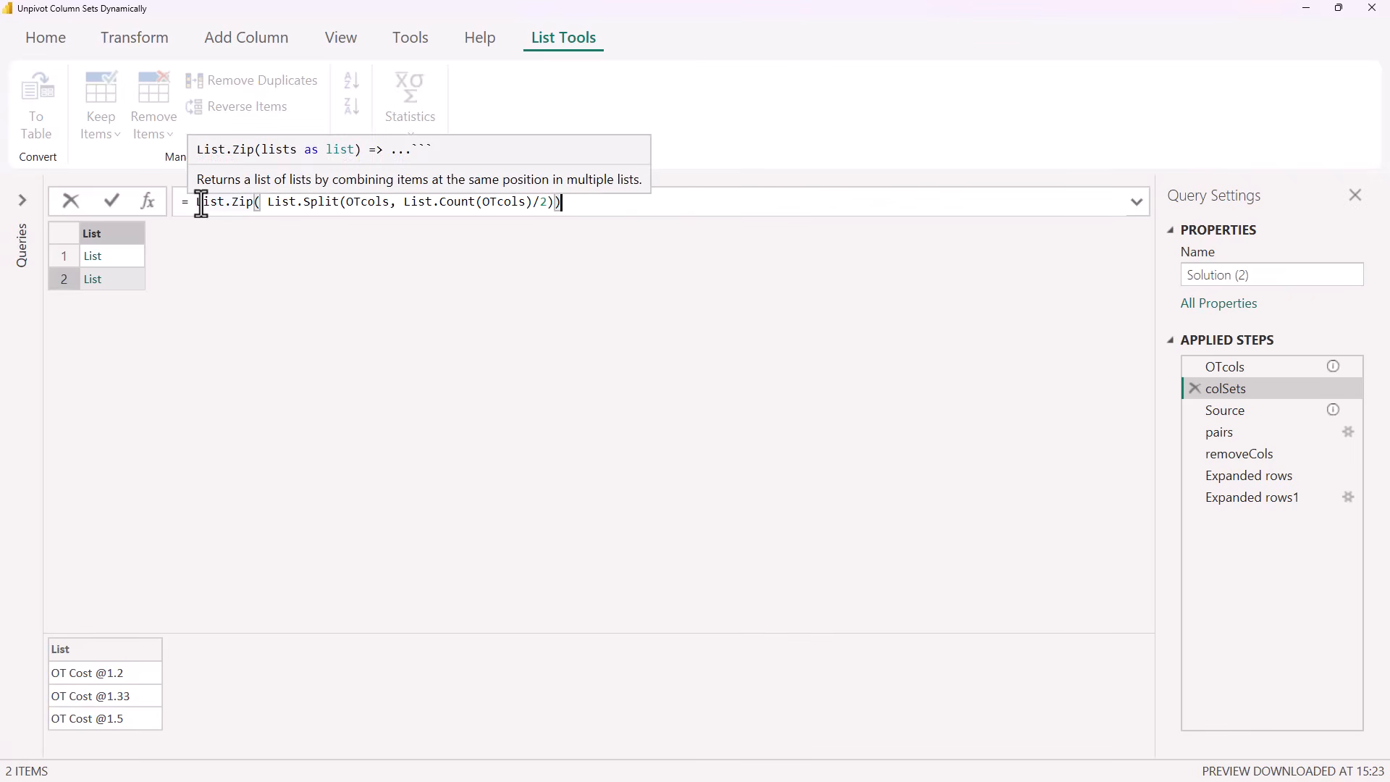
left_click(111, 201)
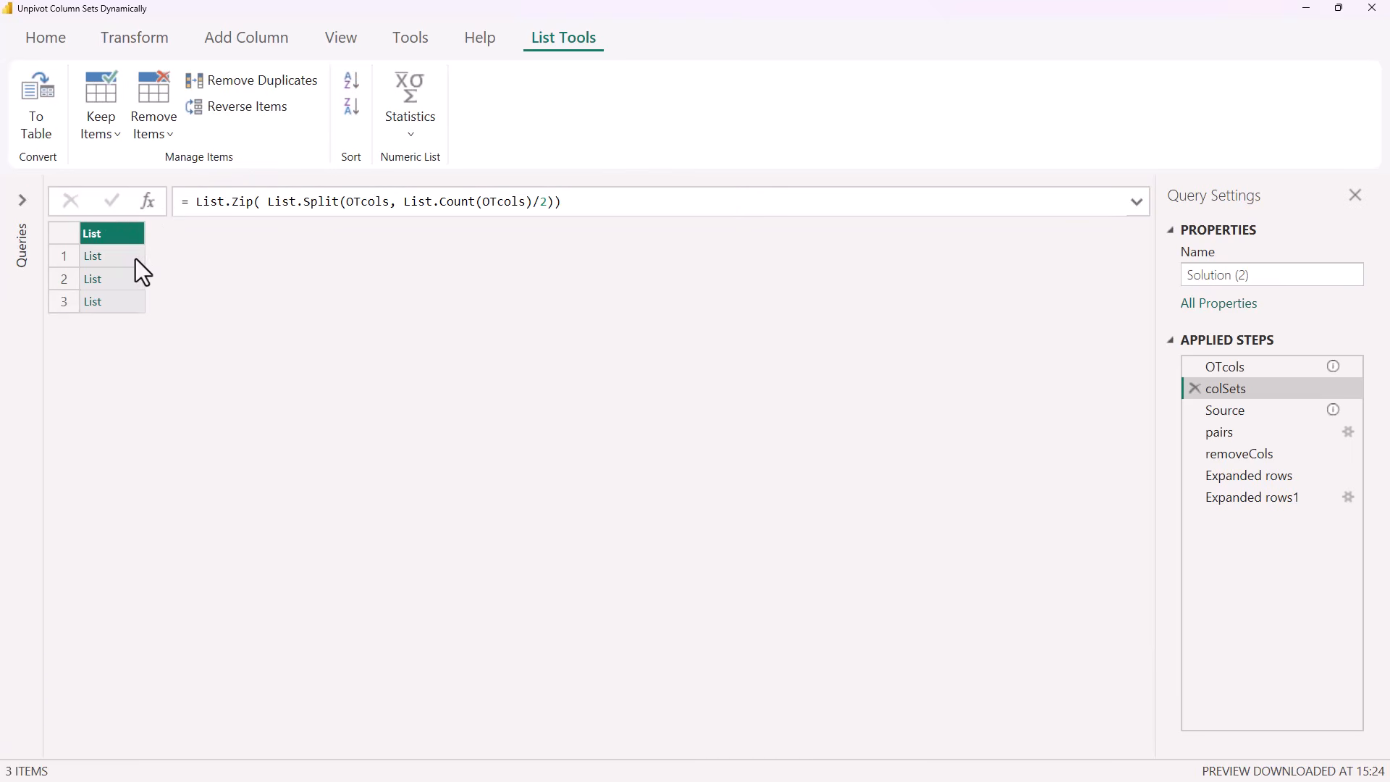
- Check the column names in the first zipped list, and review the output table of the final Expanded rows1 step
left_click(136, 259)
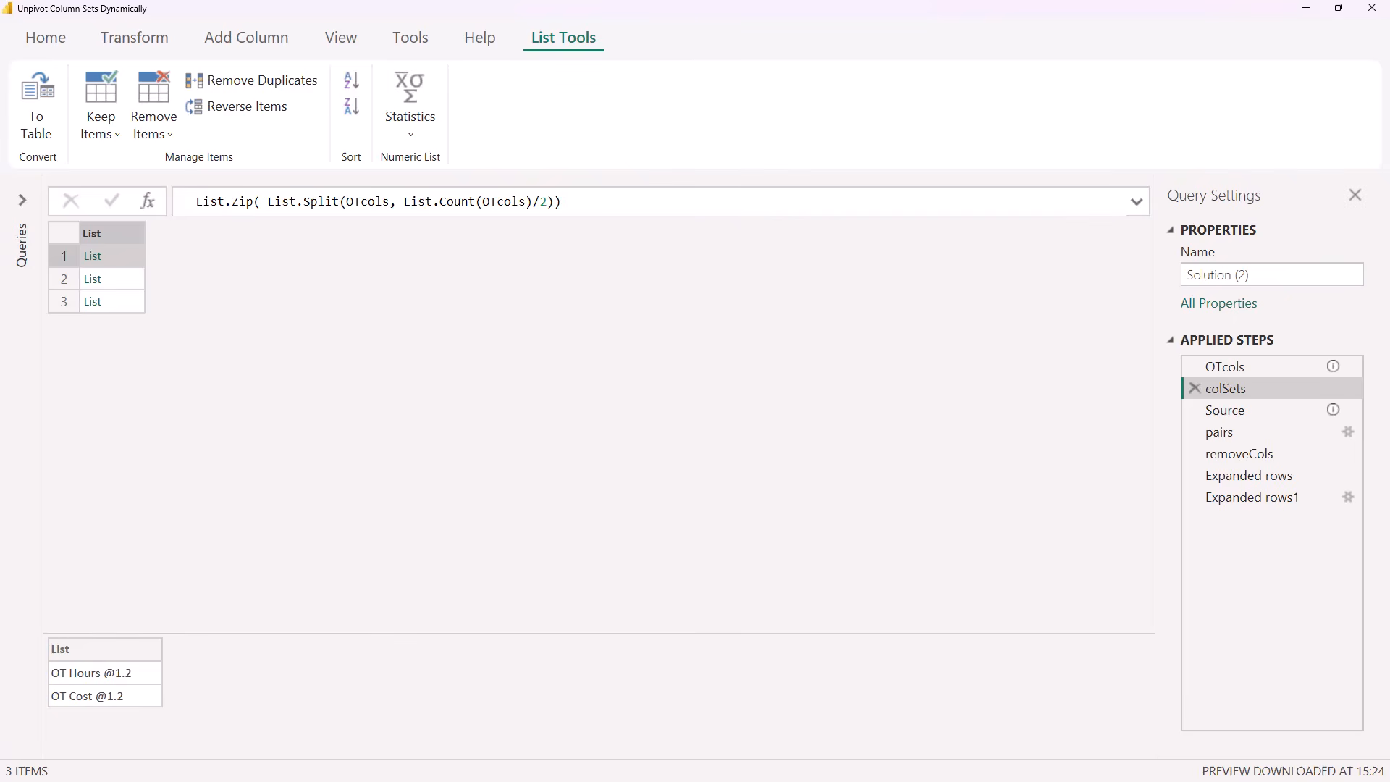
left_click(1229, 498)
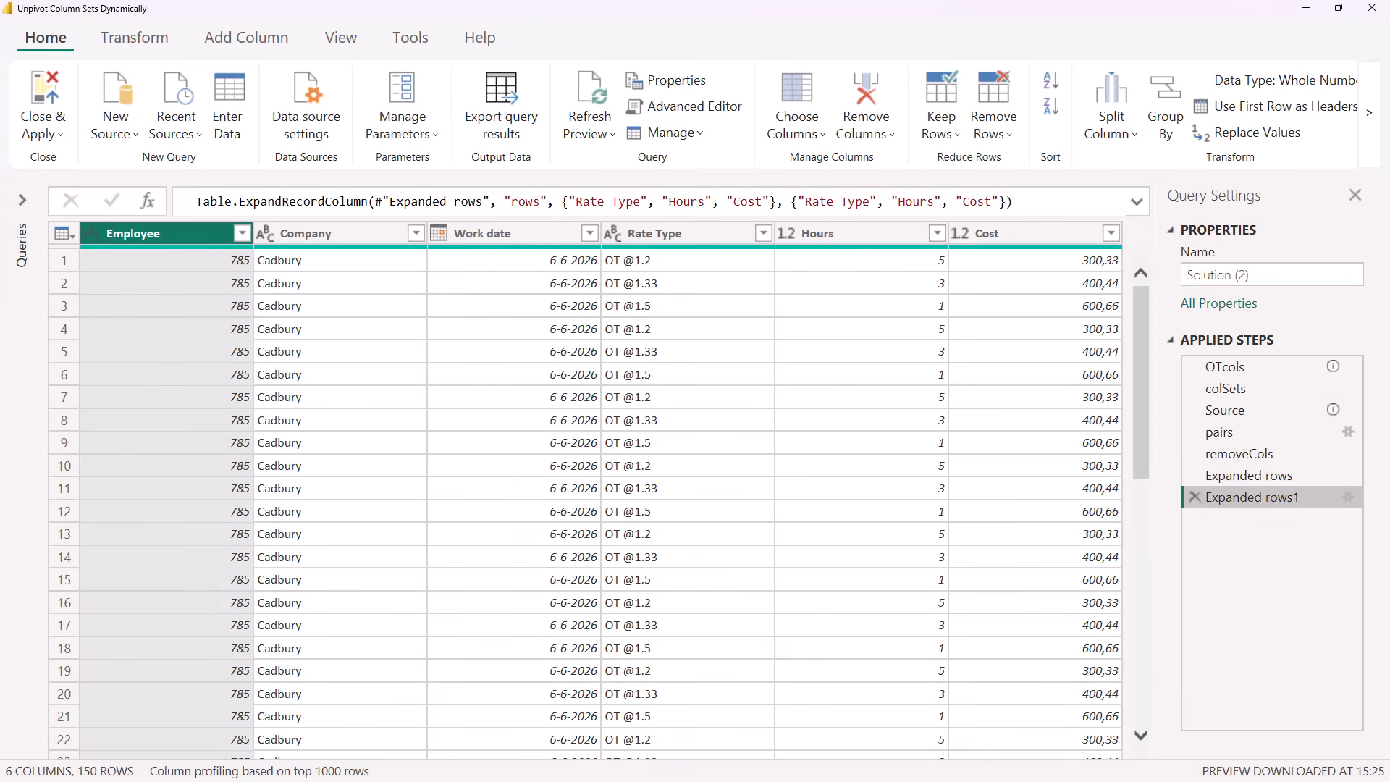